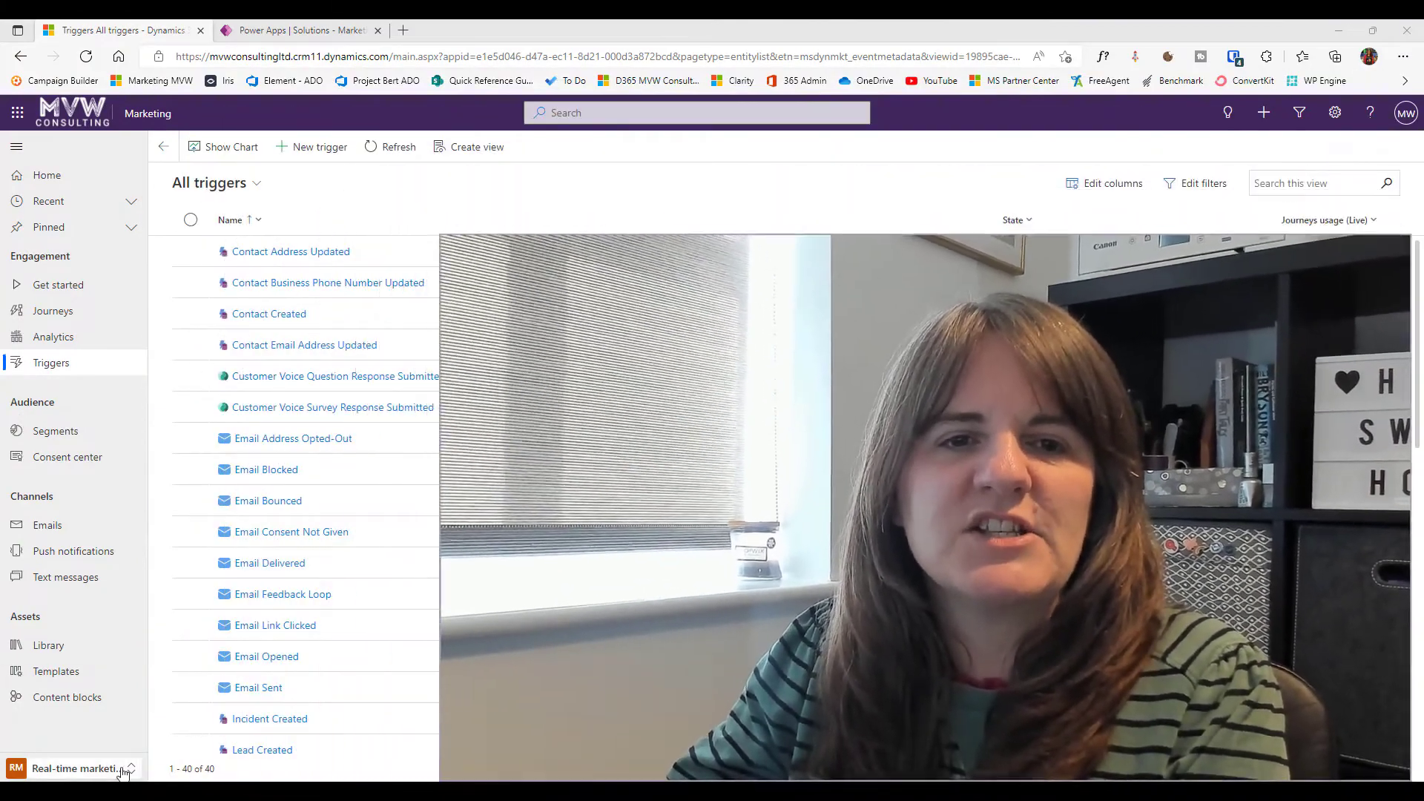
Create a new real-time marketing trigger titled "Opportunity Related Task"
left_click(112, 768)
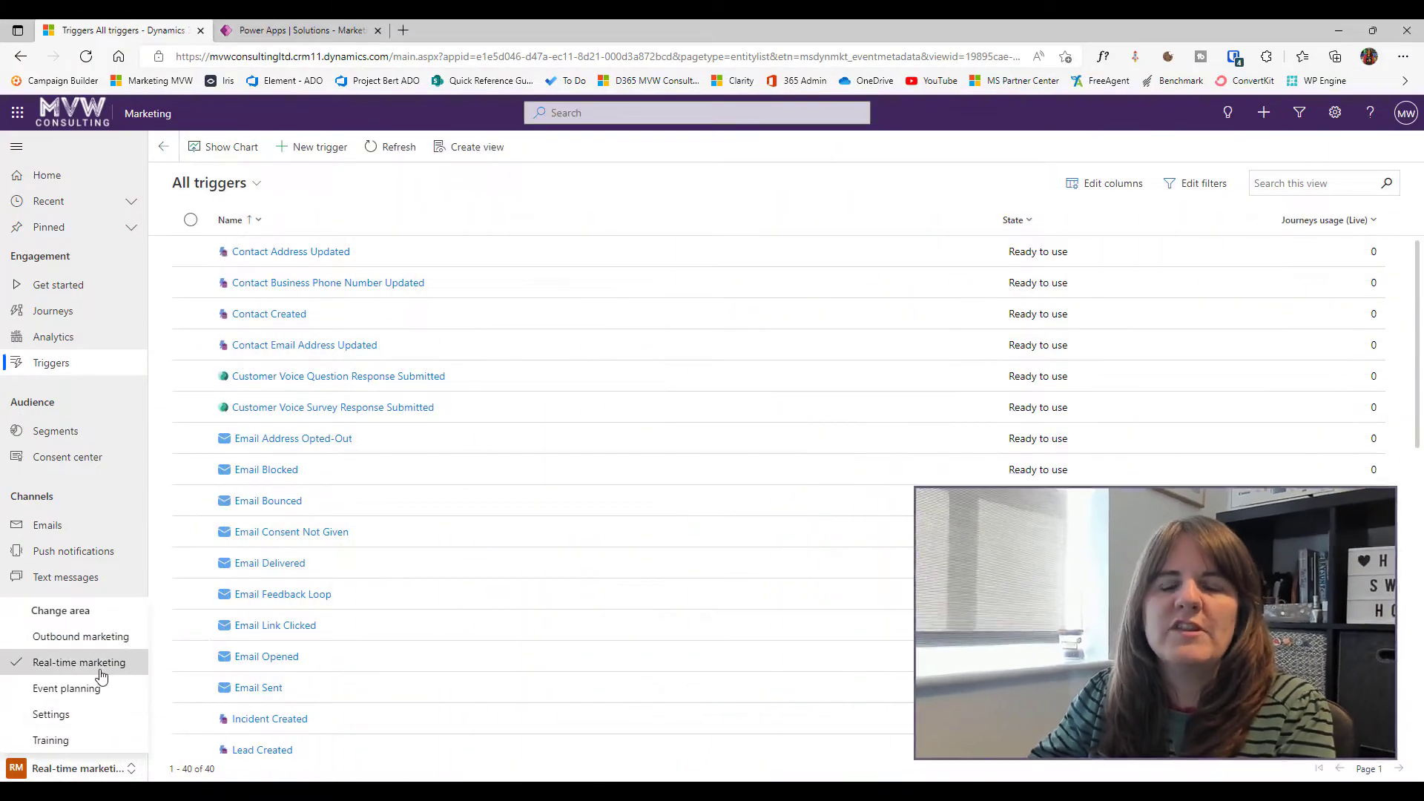
left_click(348, 213)
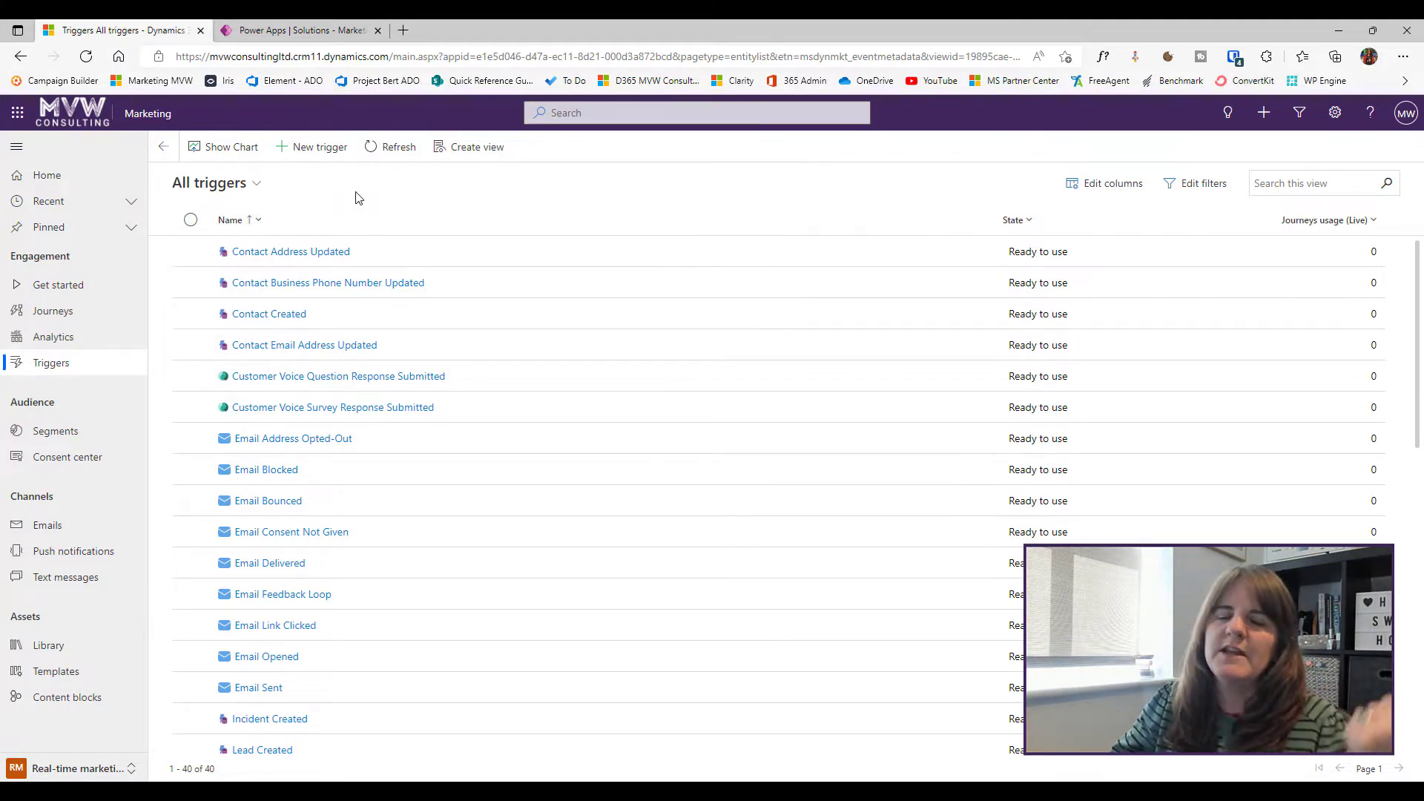
left_click(320, 150)
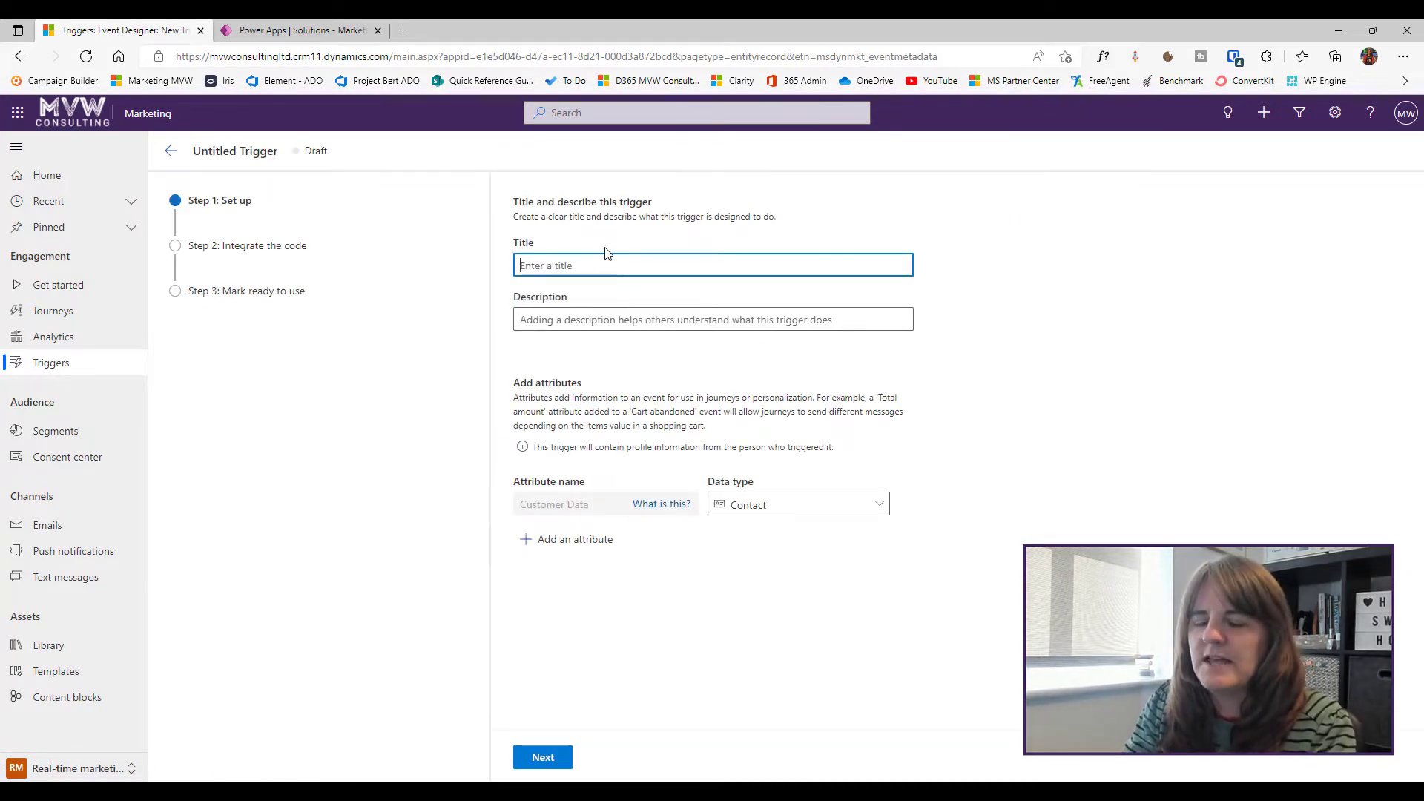
type("Opportuni")
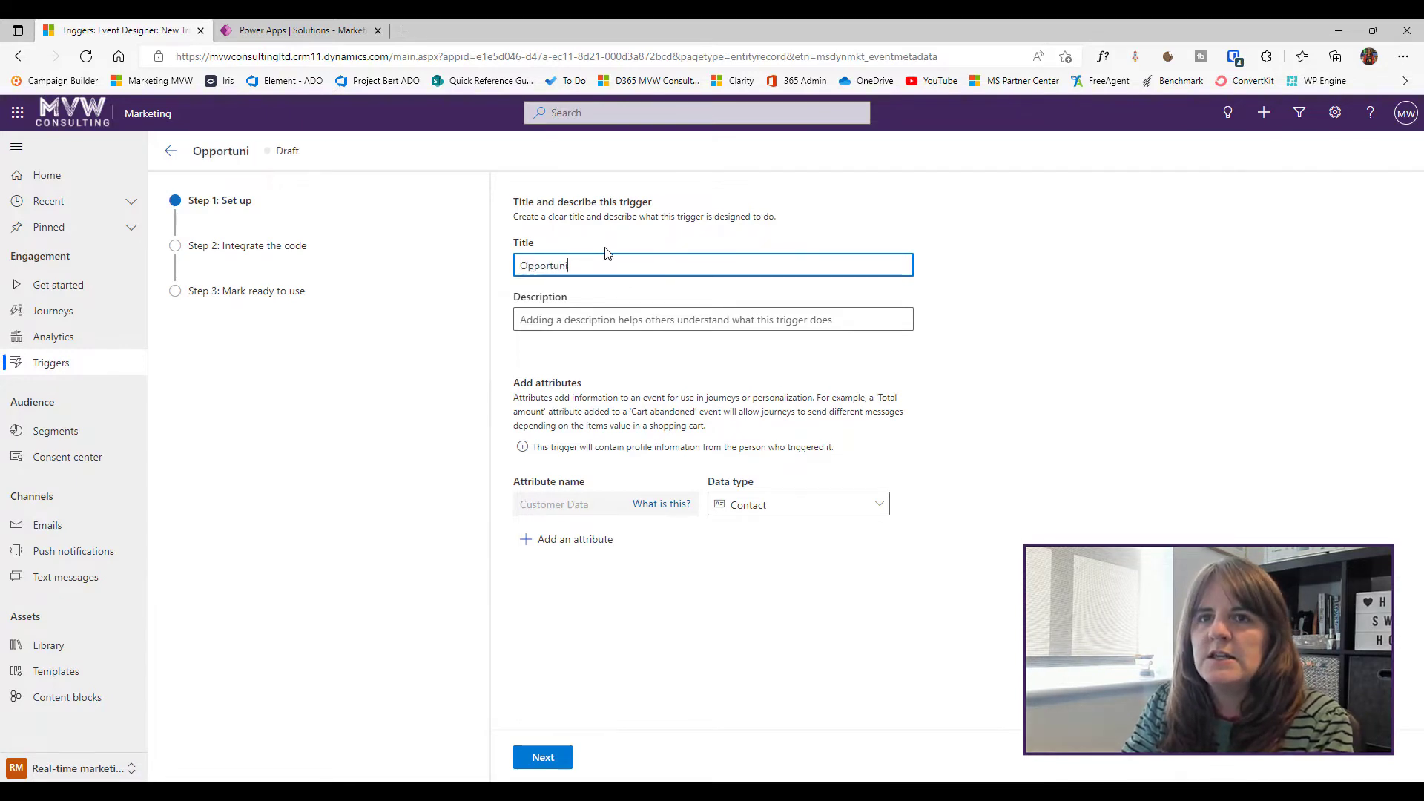
type("ty Related T")
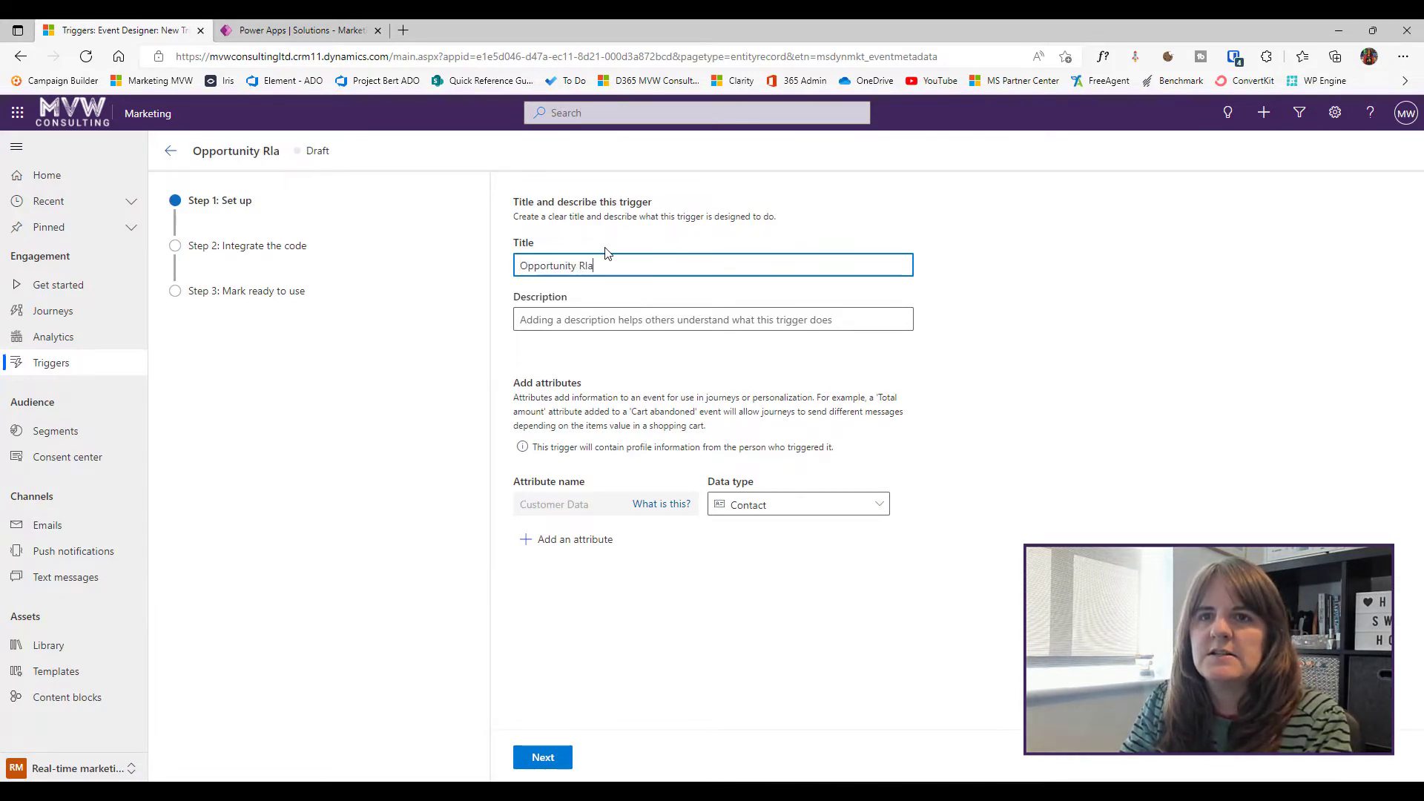
type("ask")
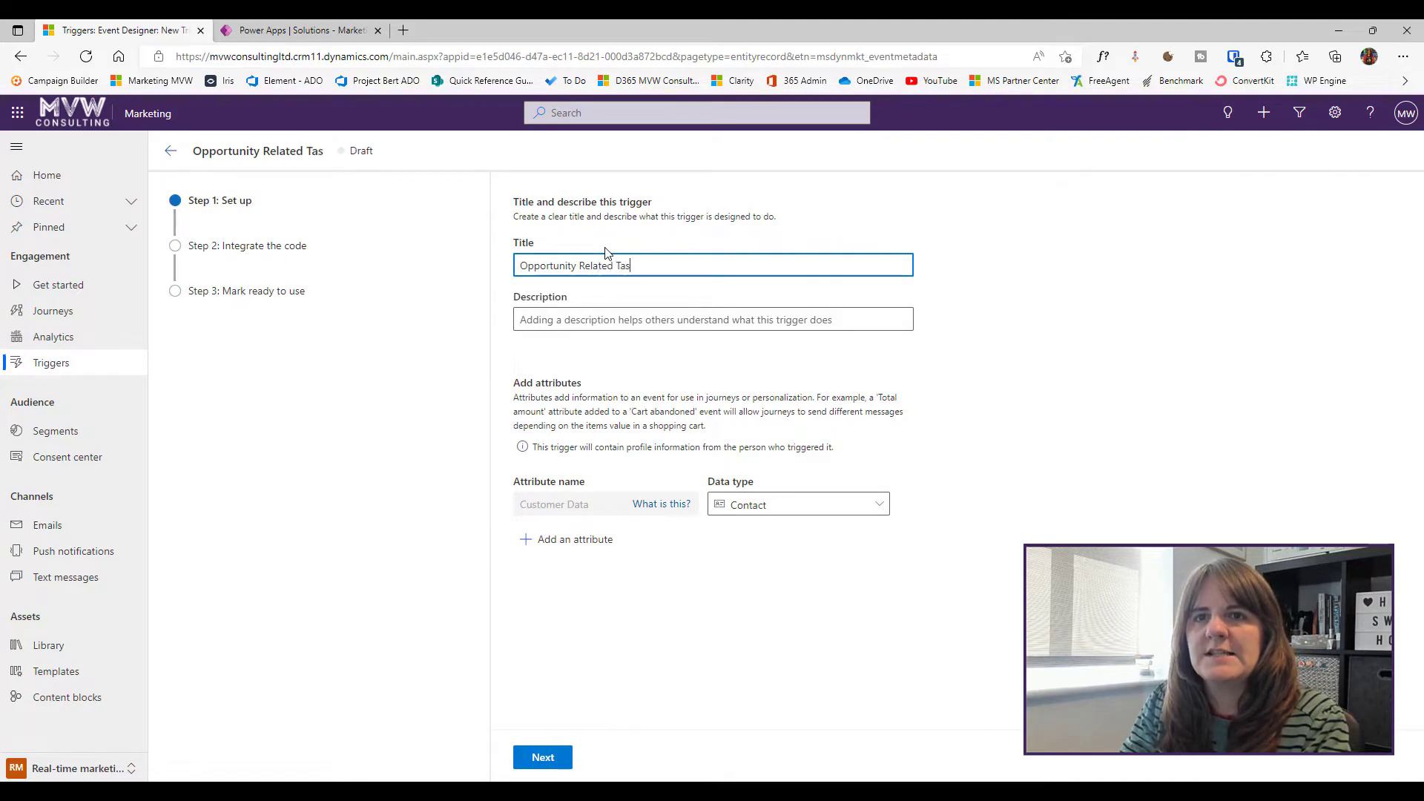
Add three text attributes to the trigger: Opportunity Subject, Opportunity Owner and Account Name
left_click(577, 540)
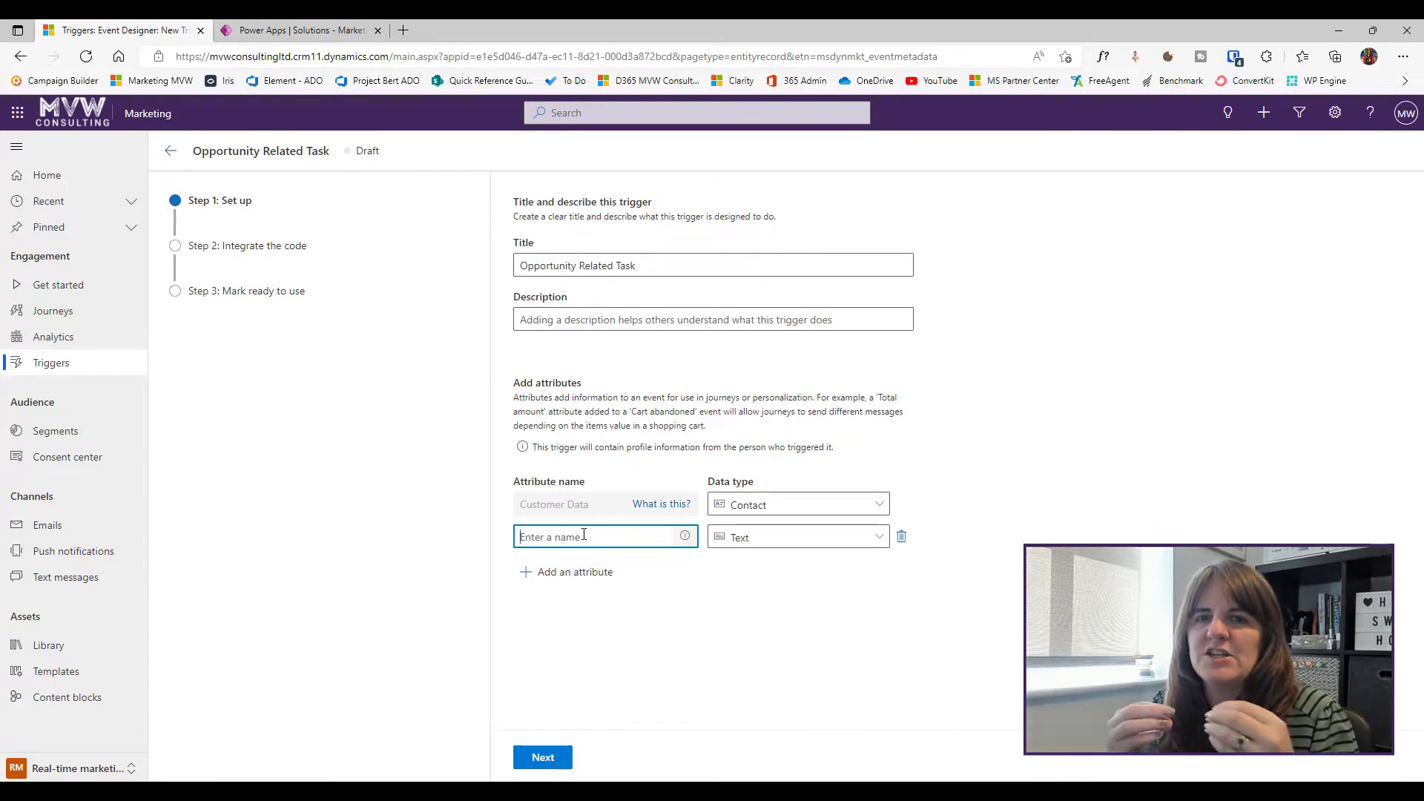
type("Opportunity Subject")
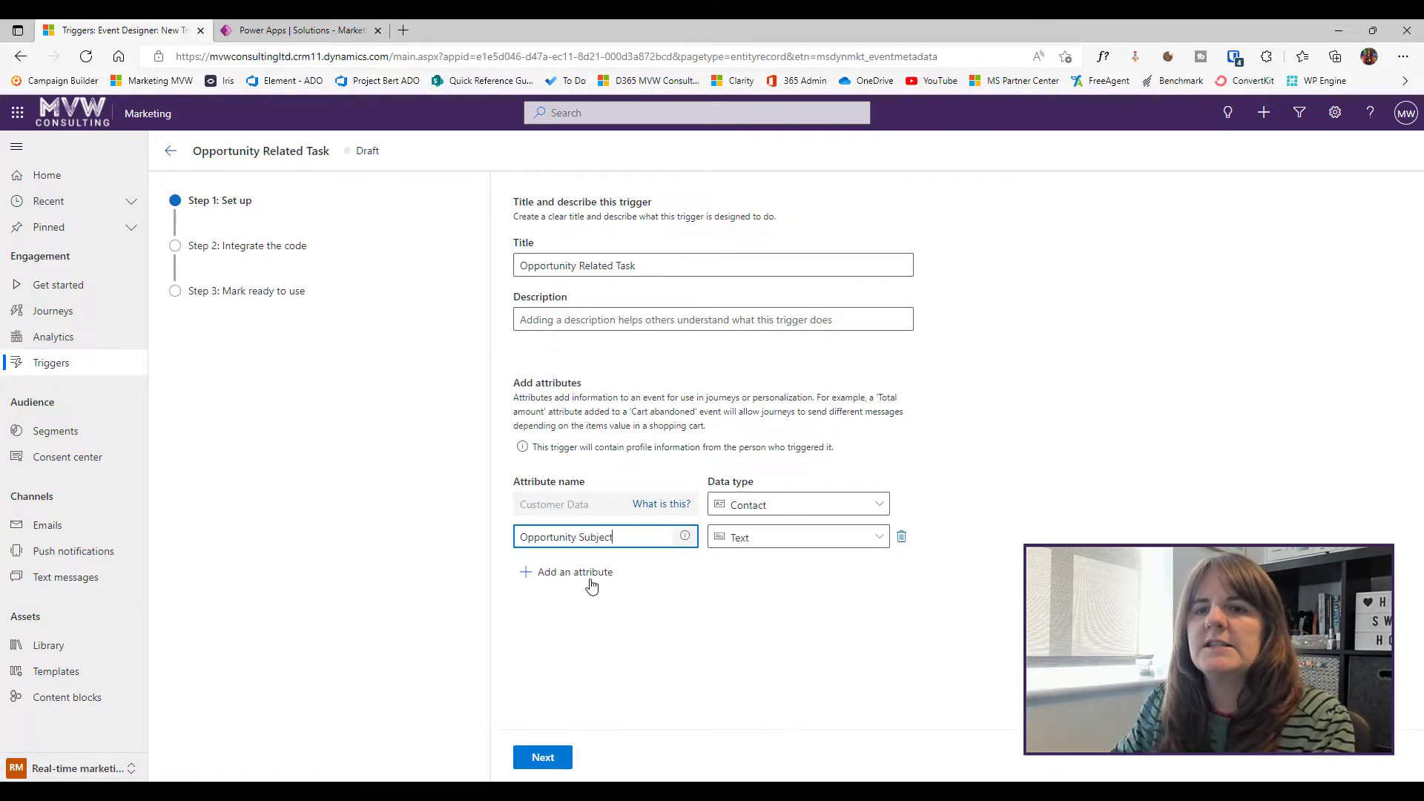
left_click(590, 572)
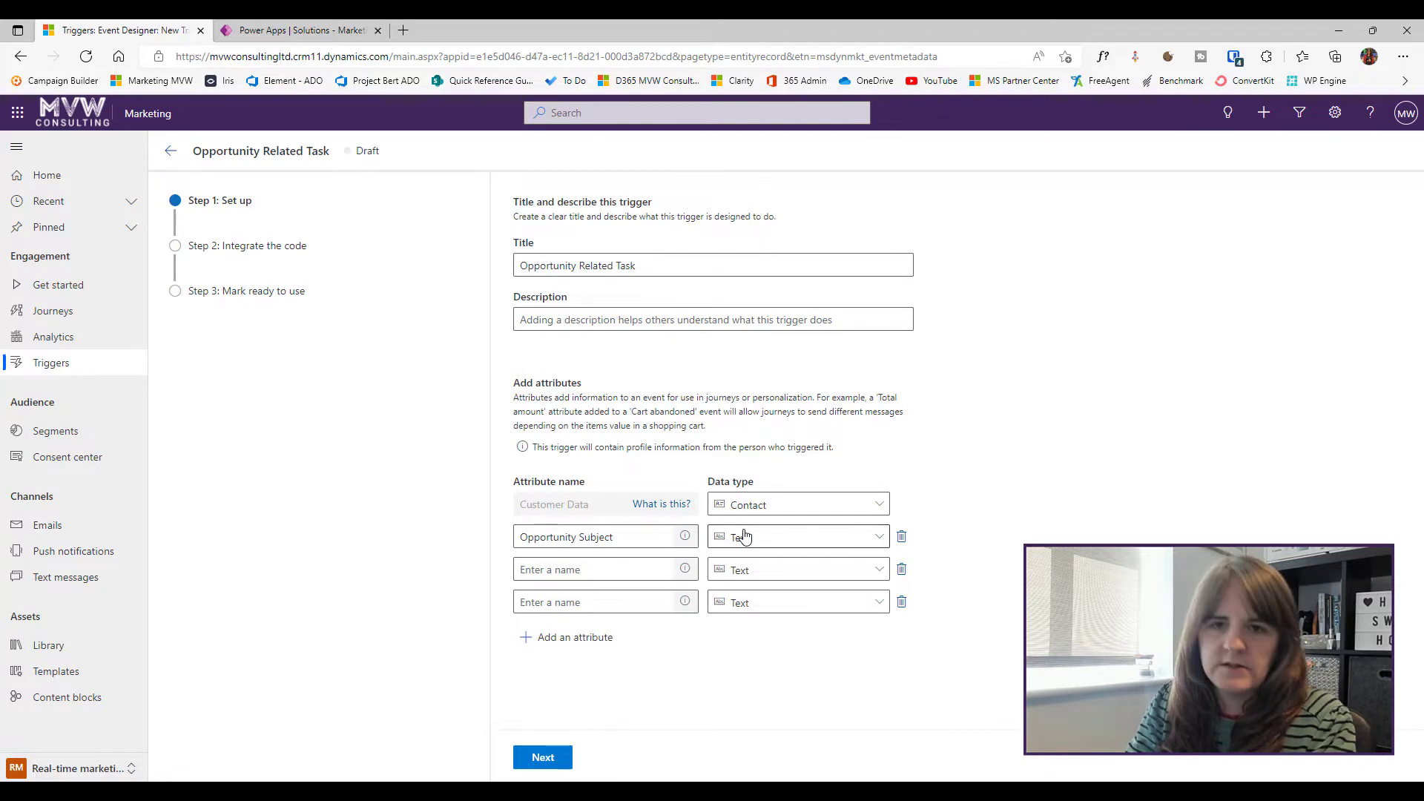
left_click(558, 569)
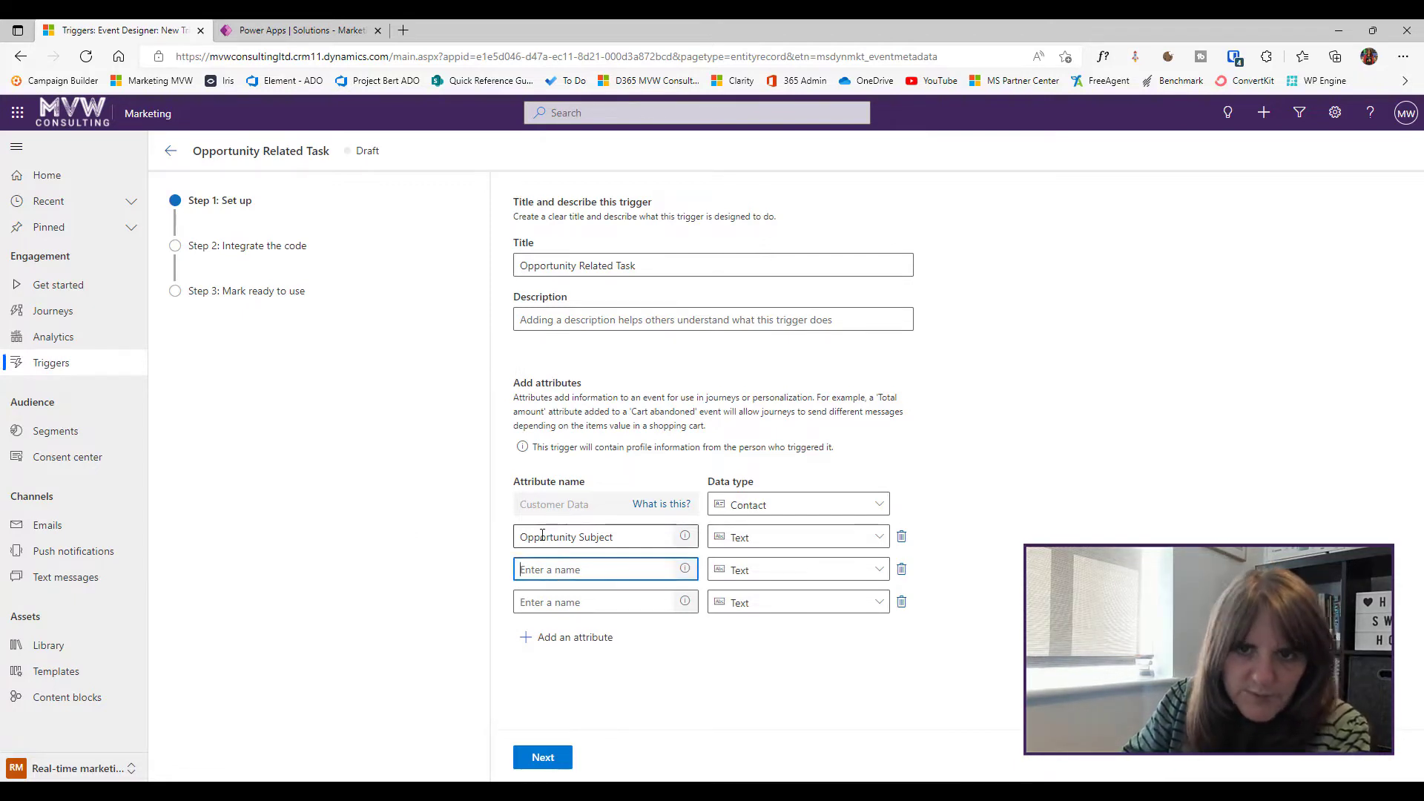
type("Opportunity Owner")
left_click(546, 602)
type("Account Name")
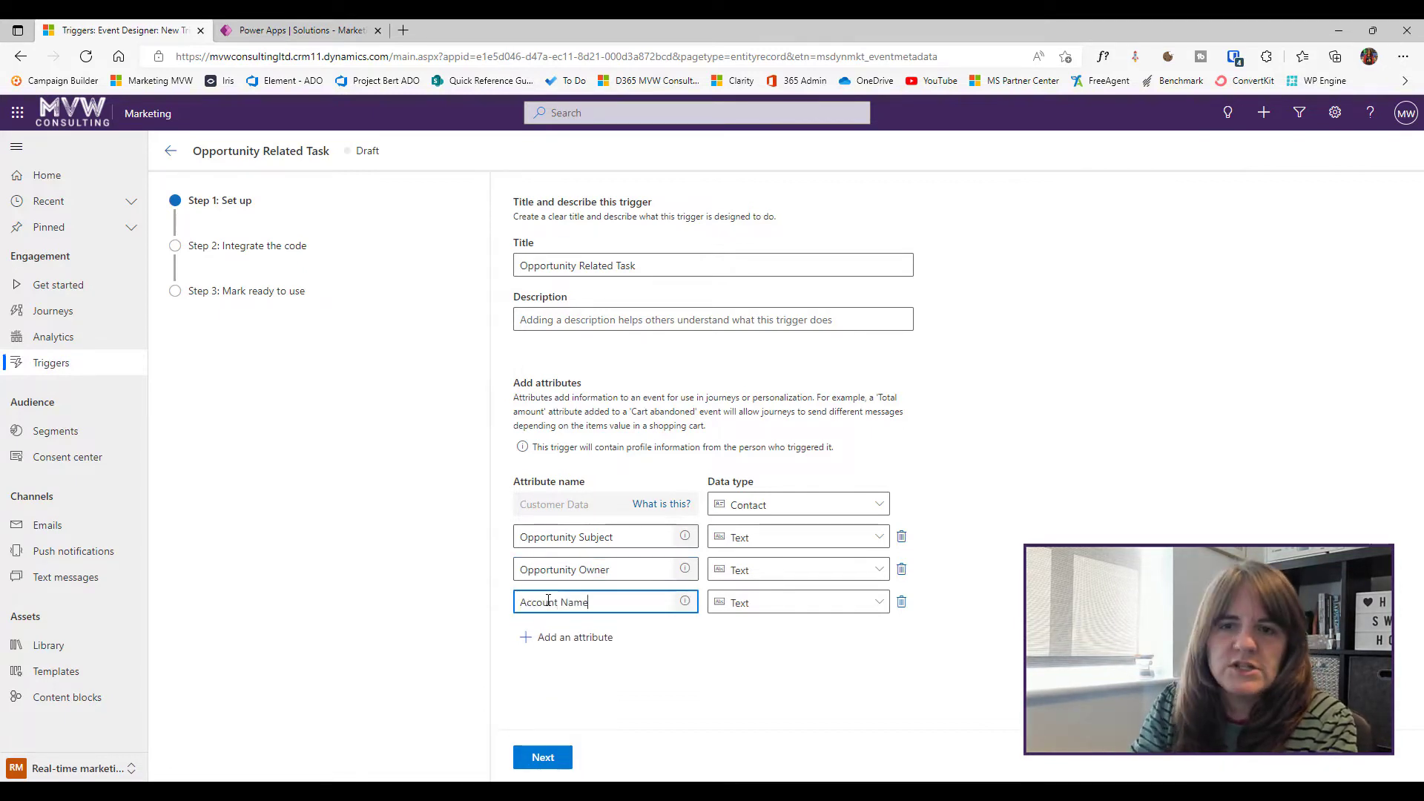
left_click(1094, 478)
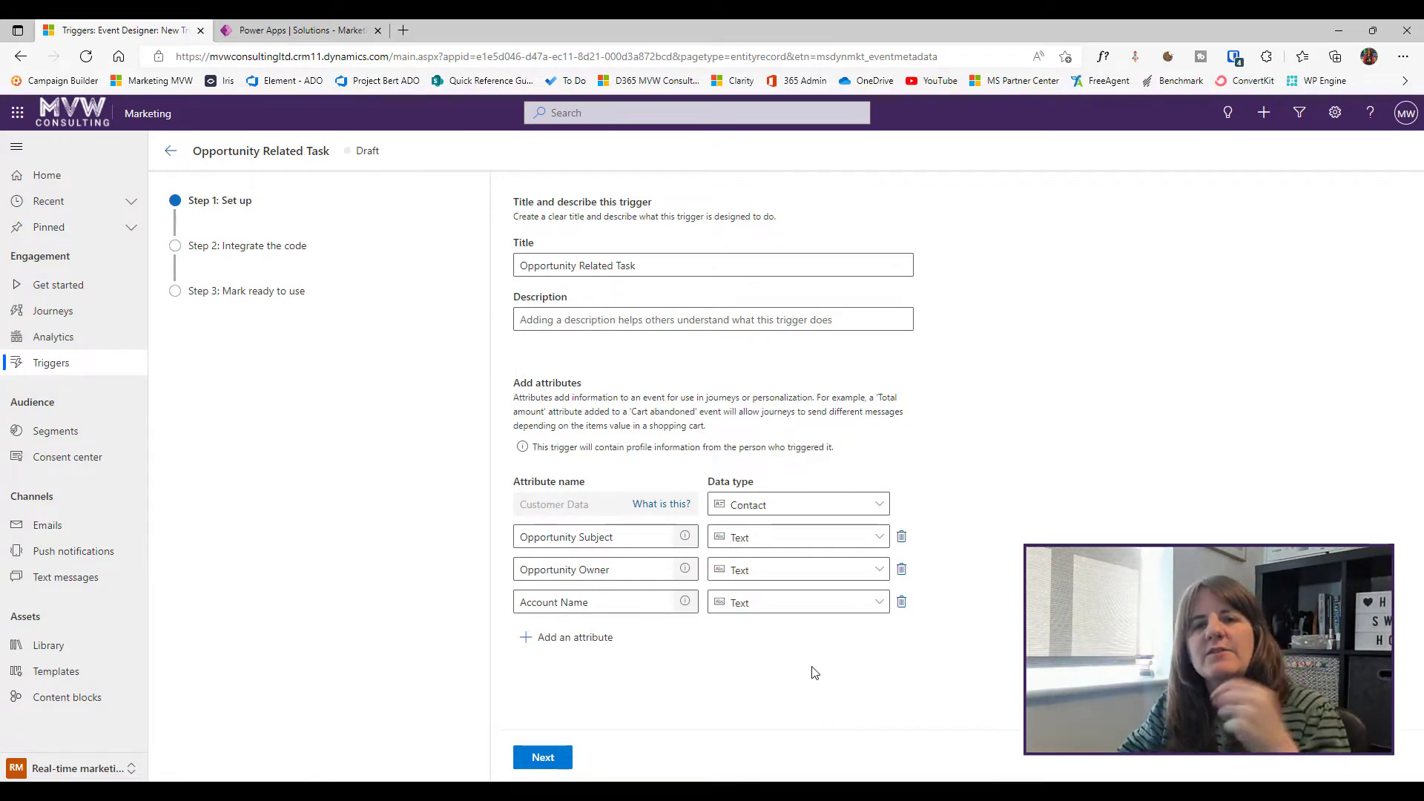
Advance the trigger past code integration to the mark-ready stage and return to the triggers list without marking it ready
left_click(545, 758)
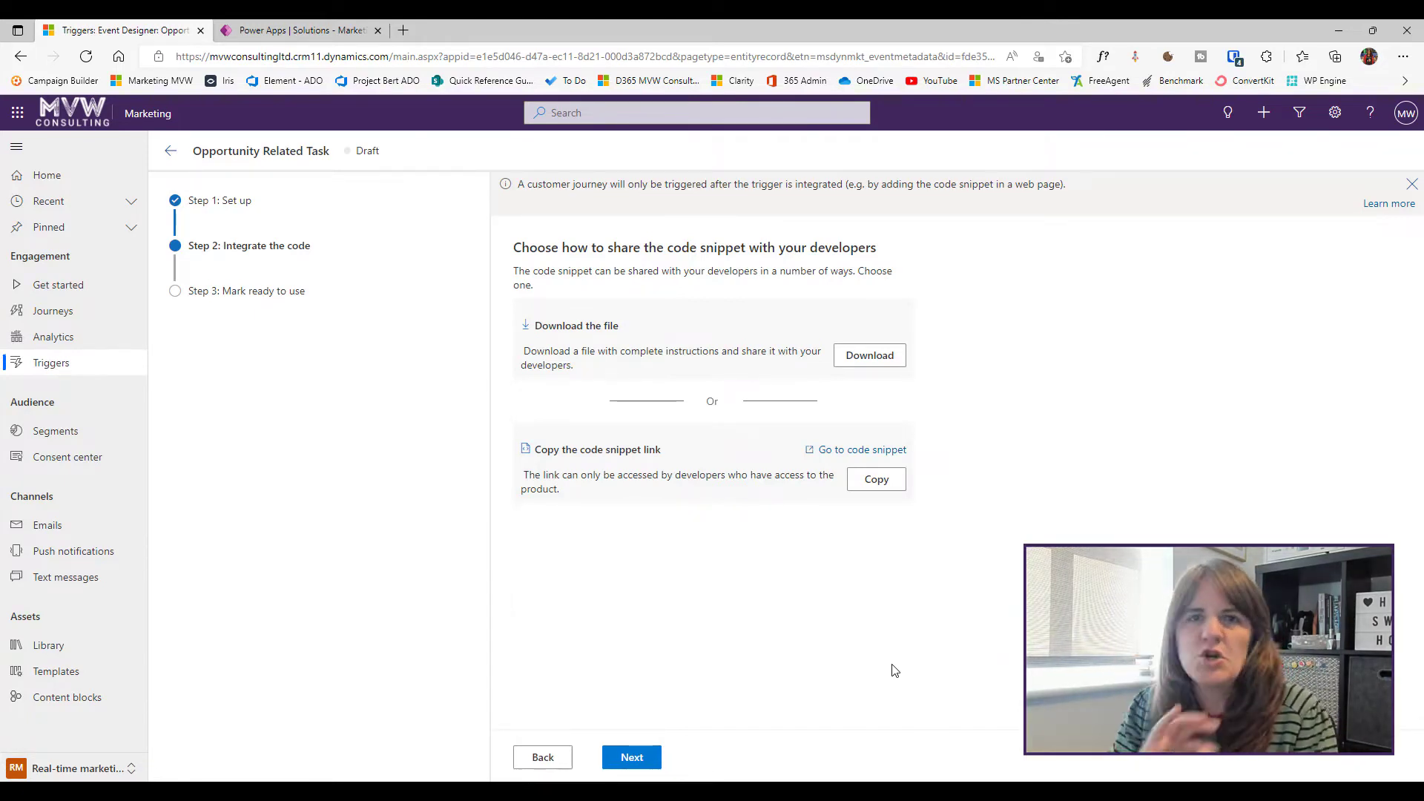
left_click(632, 760)
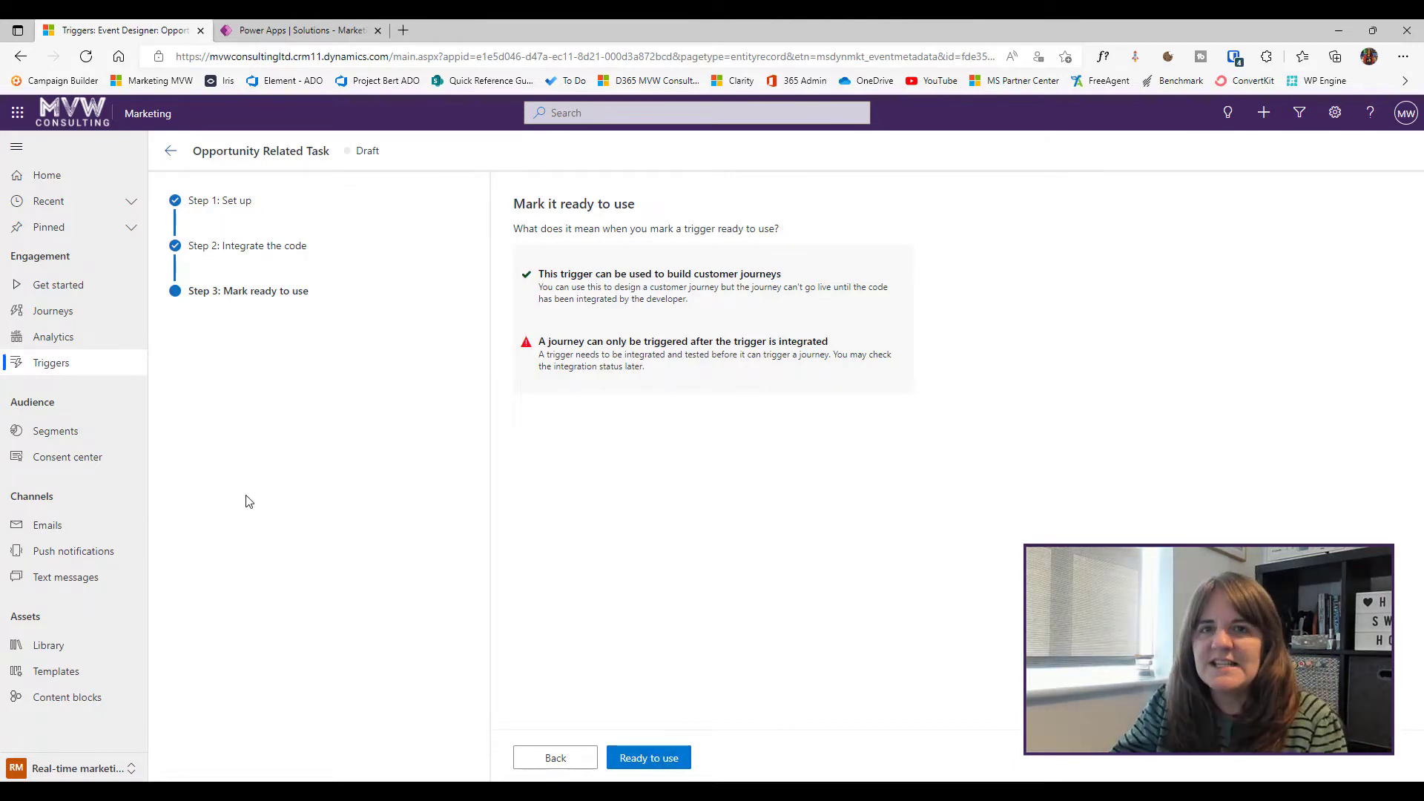
left_click(51, 364)
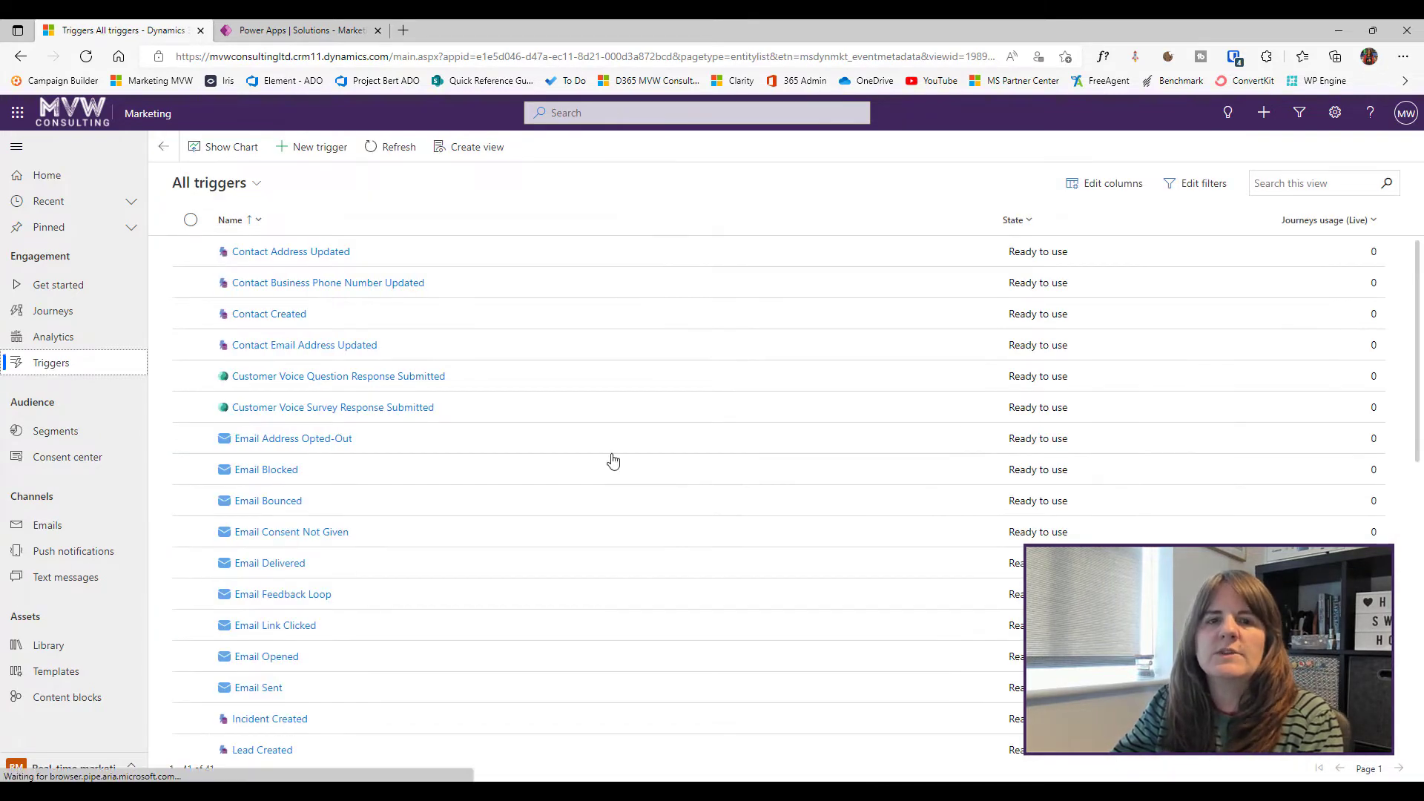
Open the Opportunity Won Activities trigger and check its attributes and readiness status
scroll(363, 391, "down", 4)
scroll(364, 394, "down", 3)
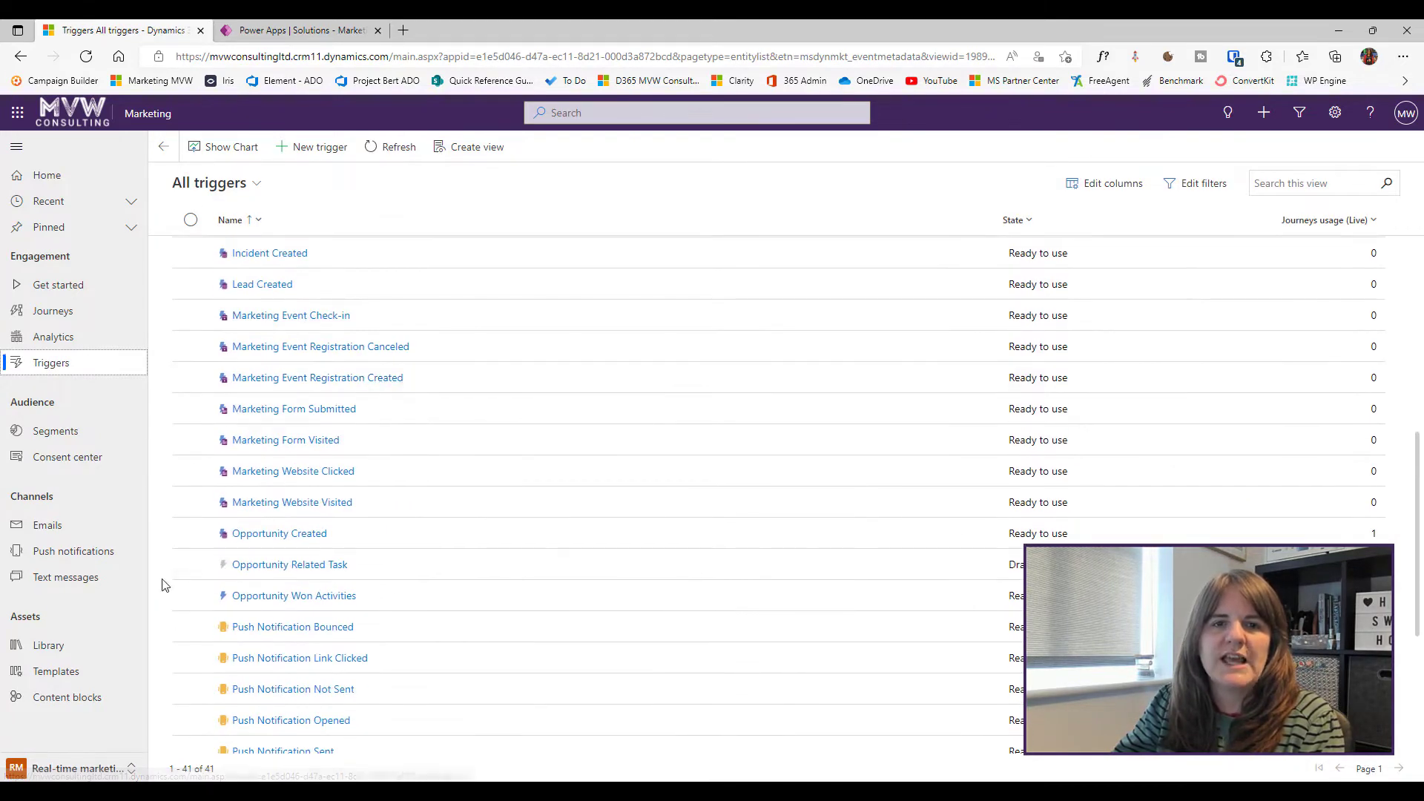
left_click(289, 598)
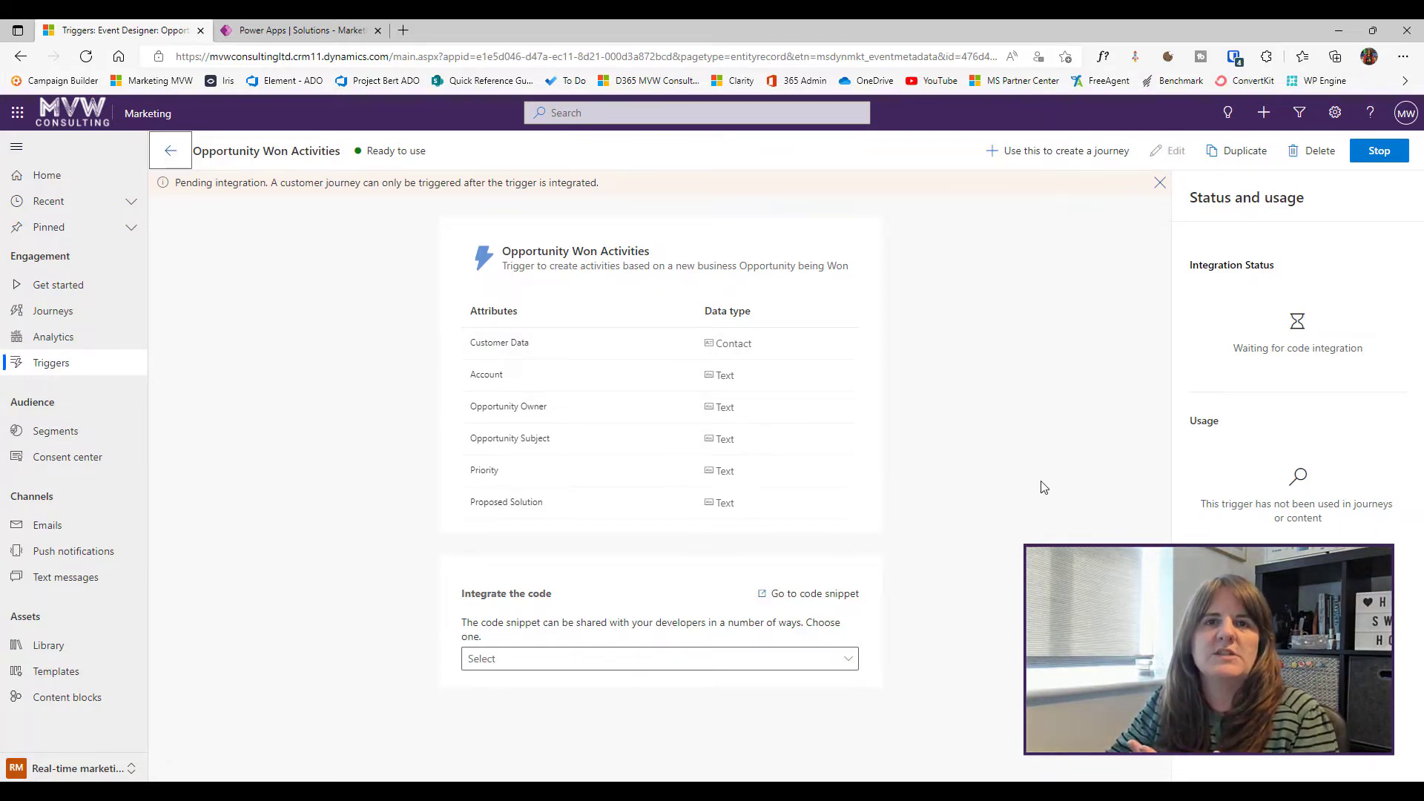
left_click_drag(345, 152, 438, 152)
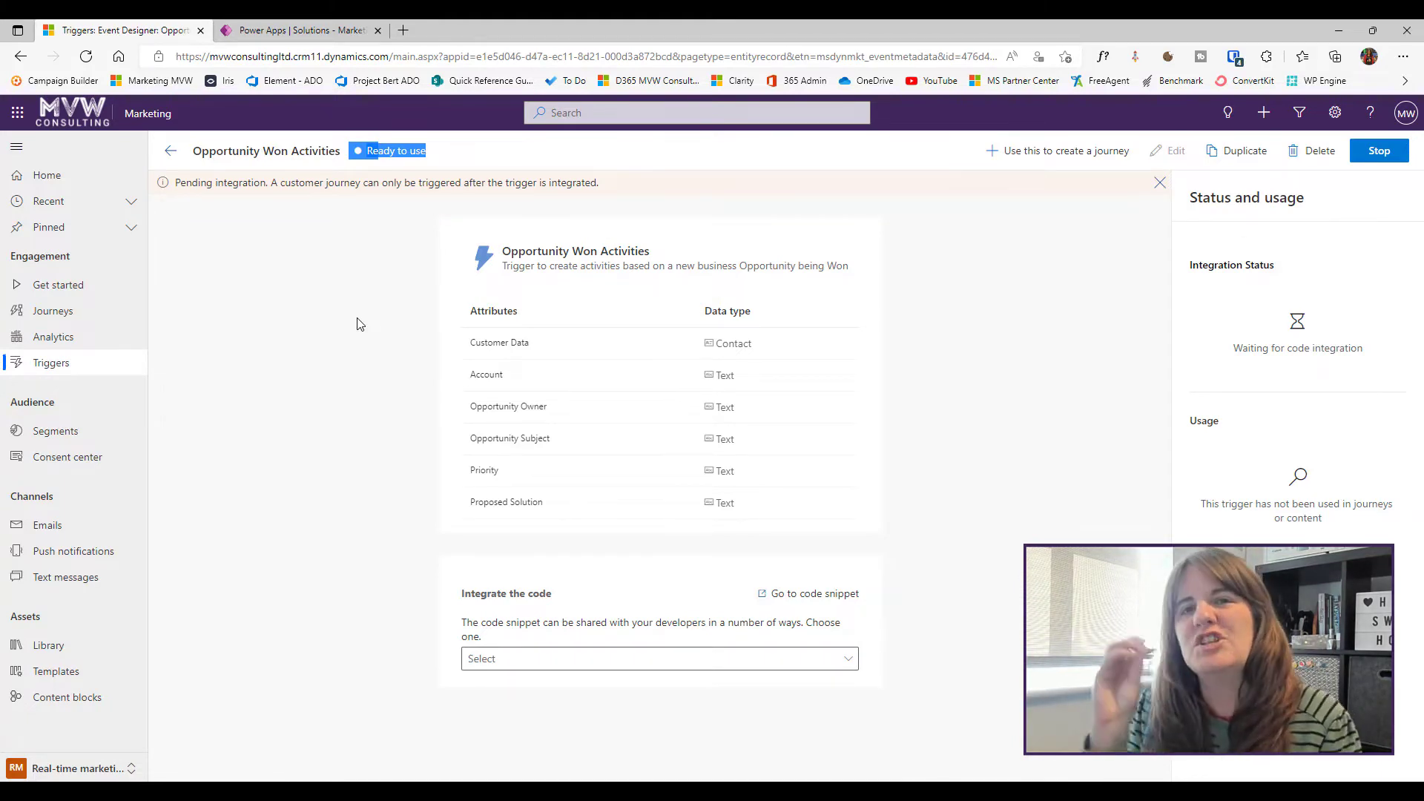
Switch to Power Apps, open the "When an action is performed -> Add a new row" flow for editing and expand its trigger
left_click(279, 31)
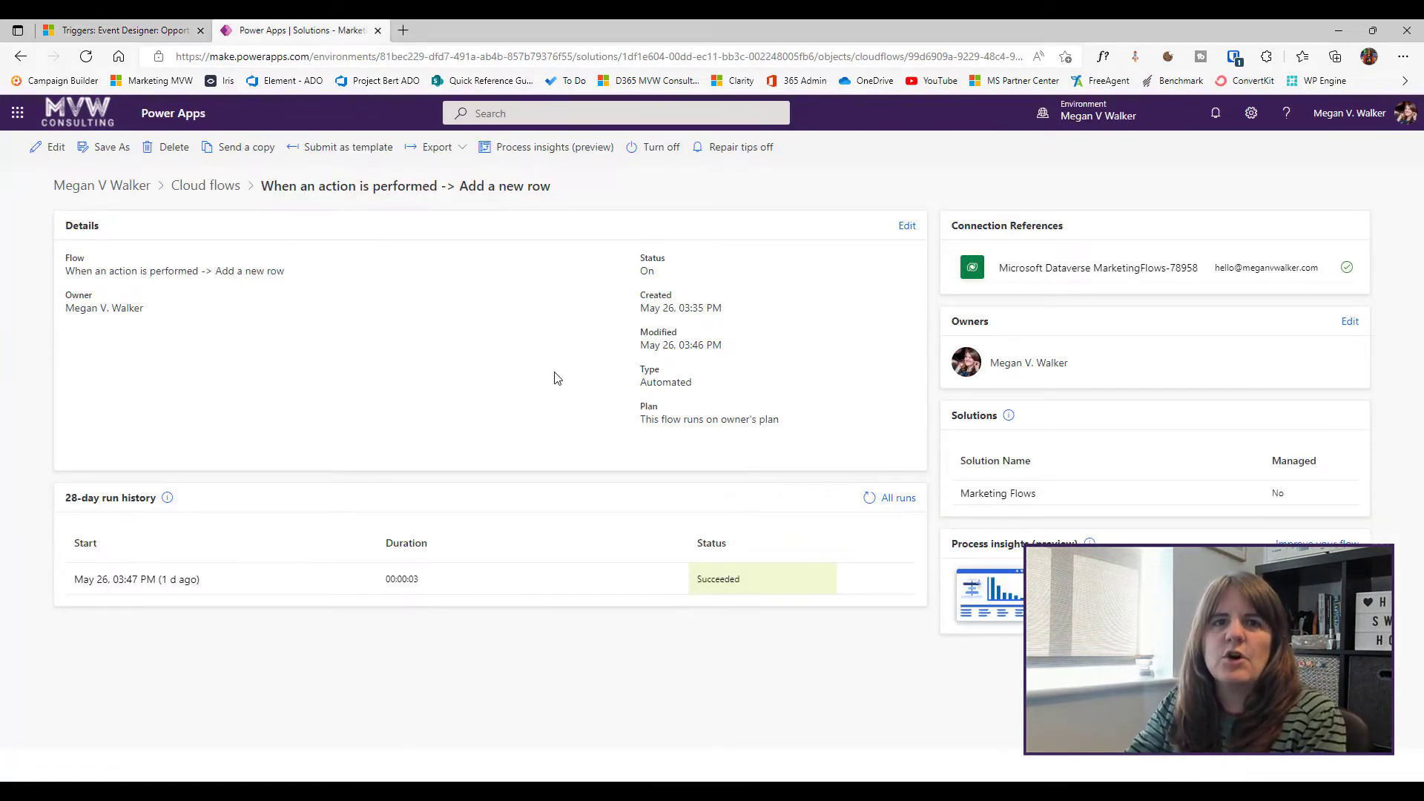
left_click(48, 149)
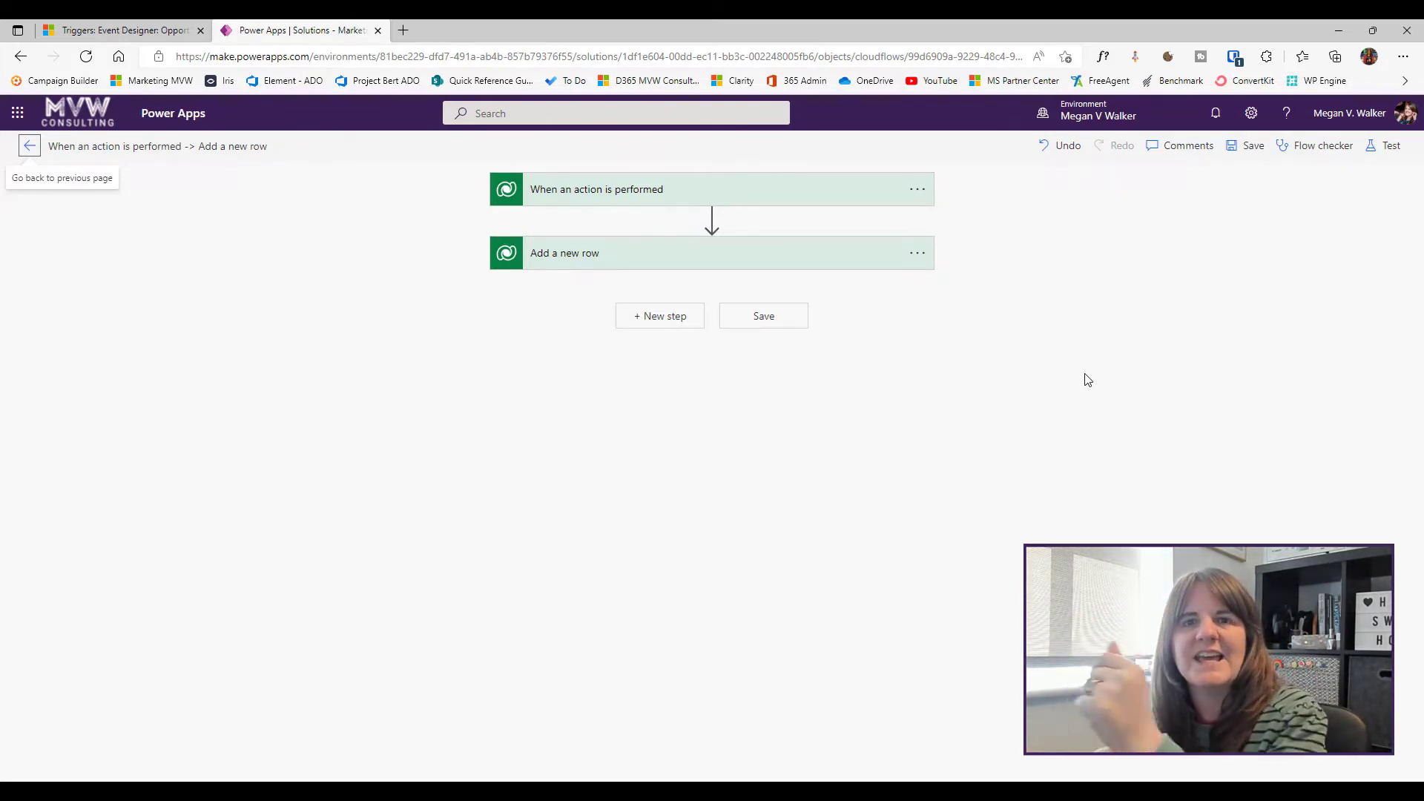
left_click(540, 199)
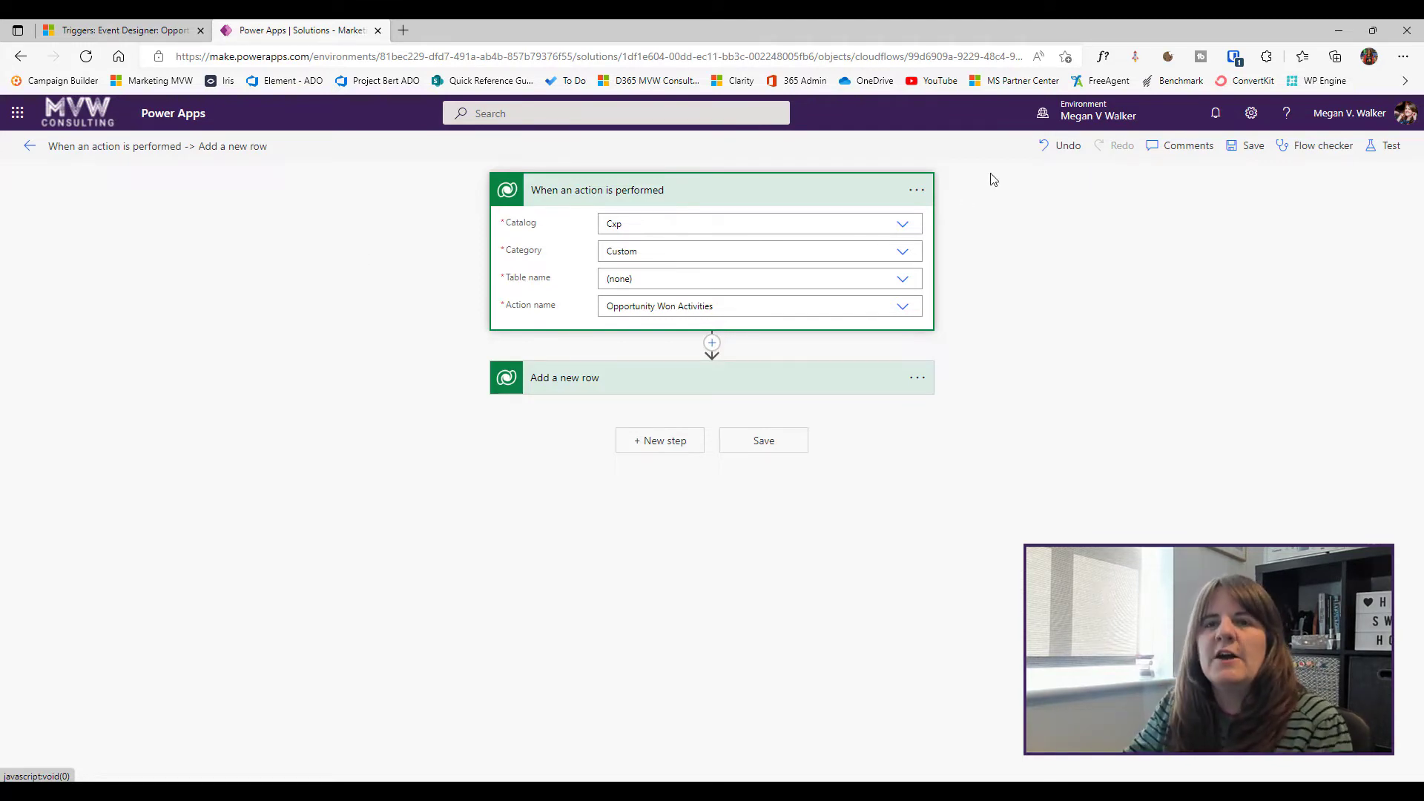
Examine the options for the flow trigger's catalog, category and table name, keeping Cxp, Custom and (none)
left_click(906, 226)
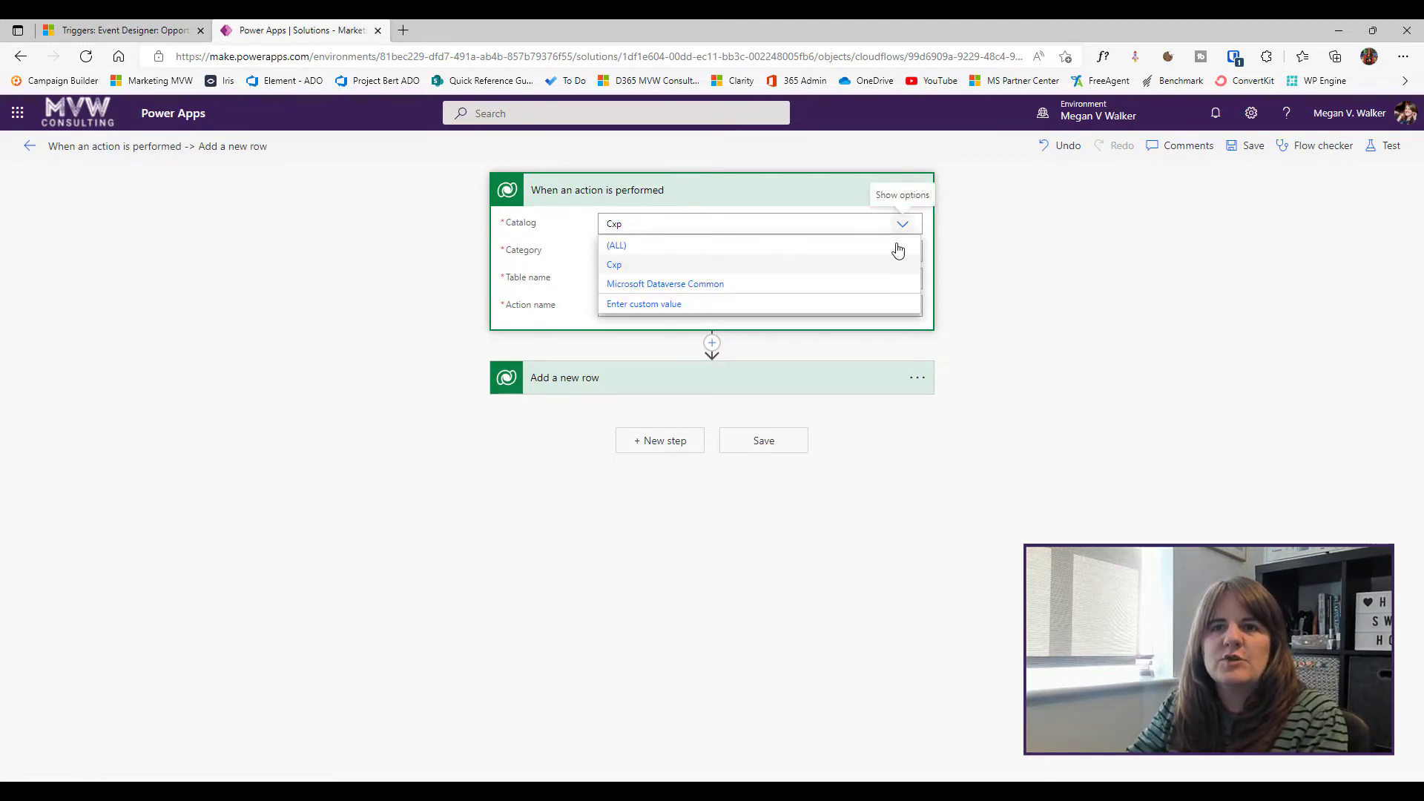
left_click(838, 266)
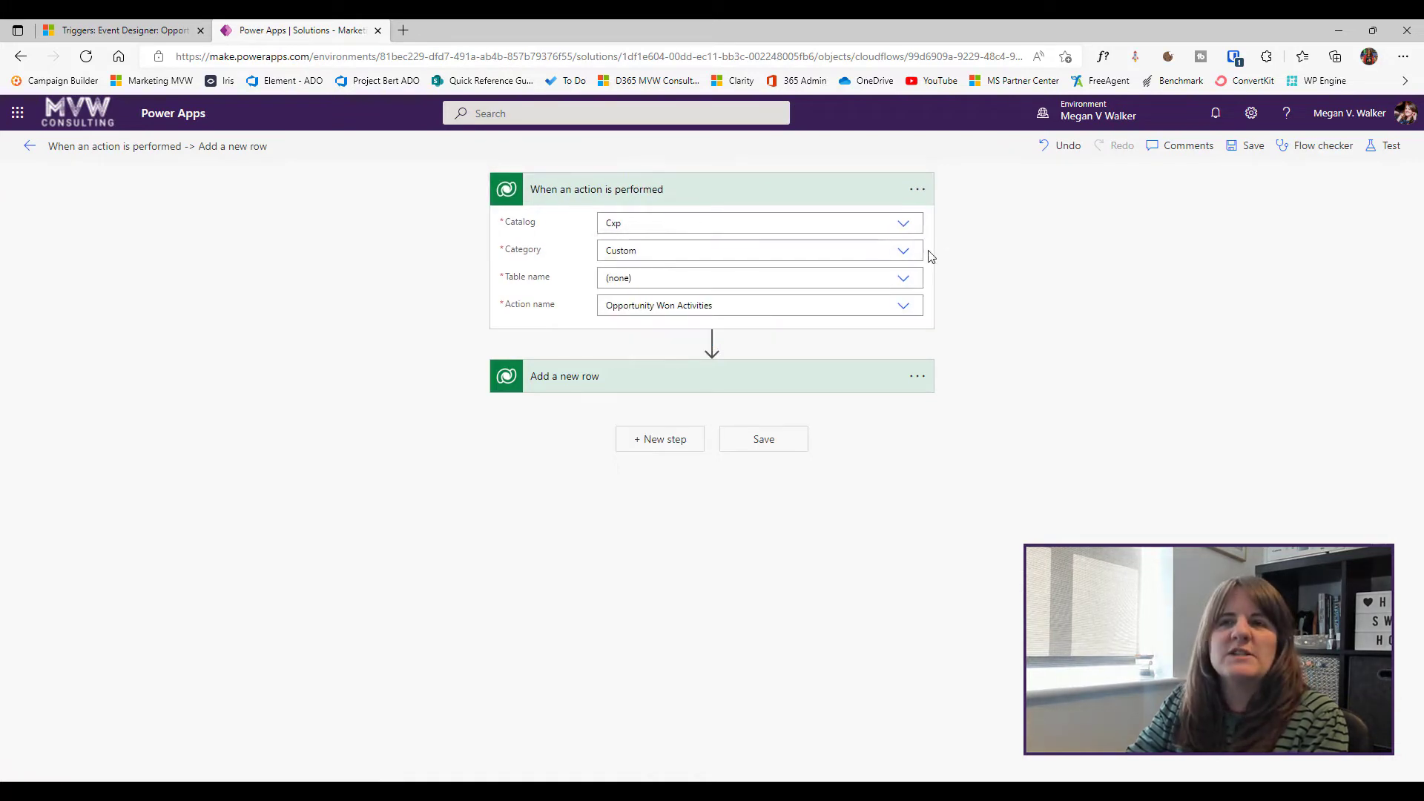
left_click(904, 253)
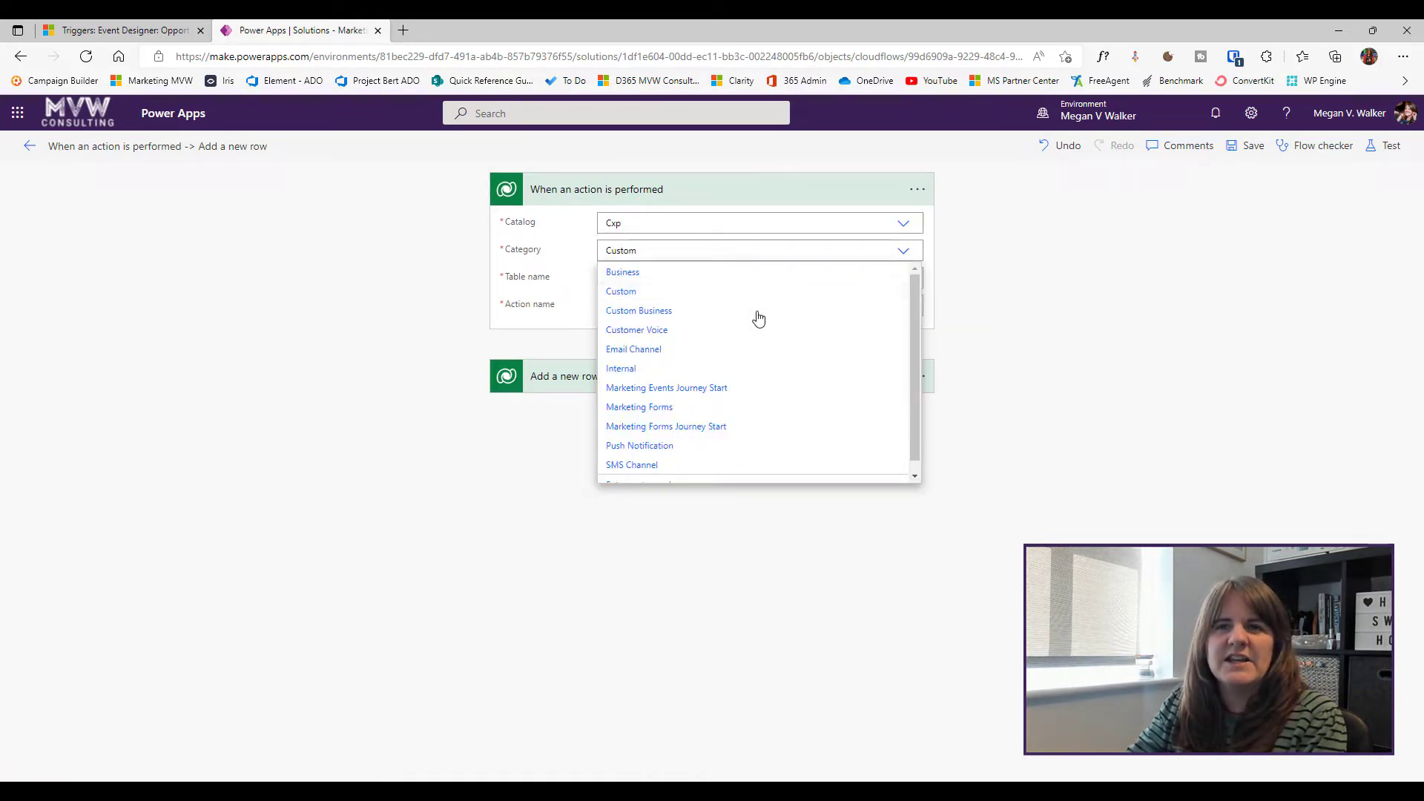
left_click(992, 293)
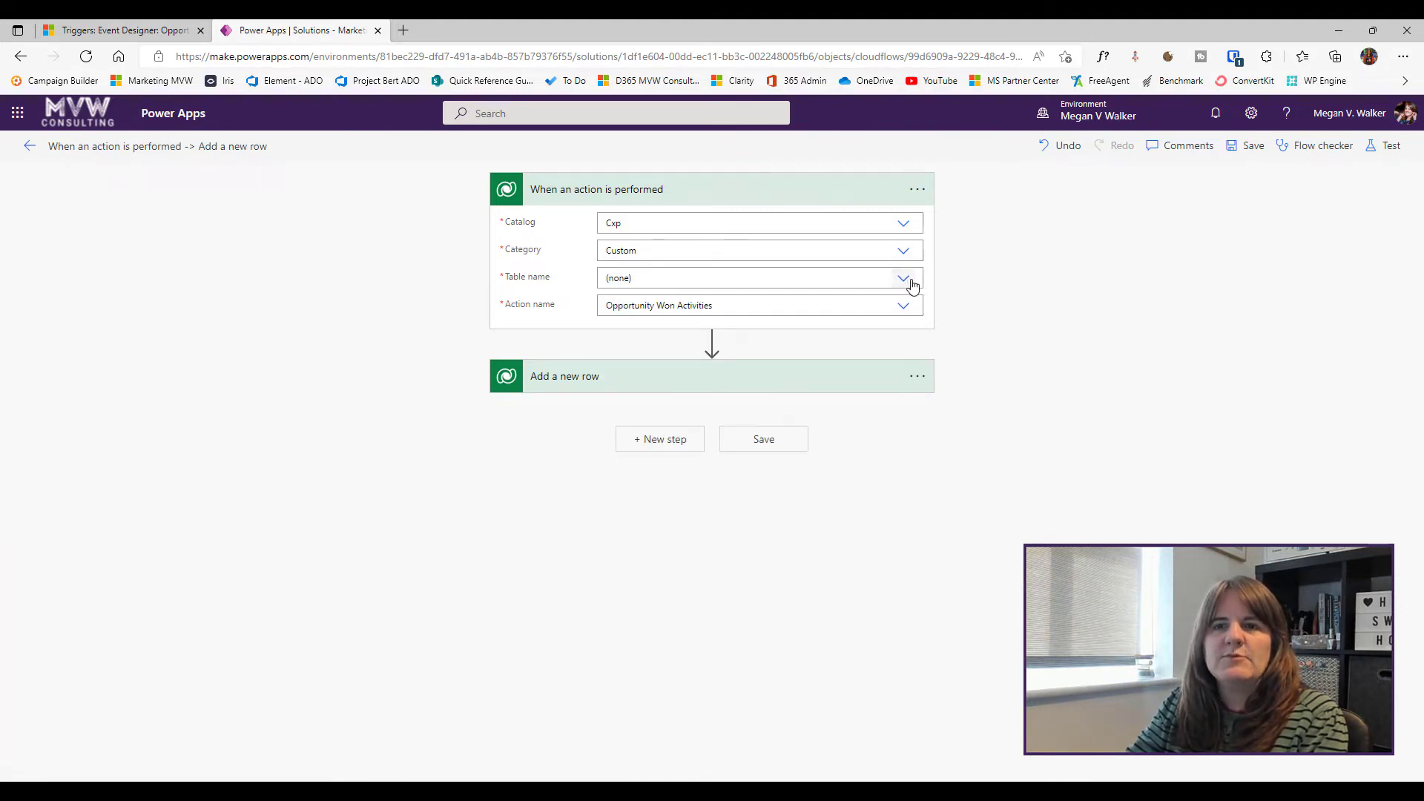
left_click(911, 285)
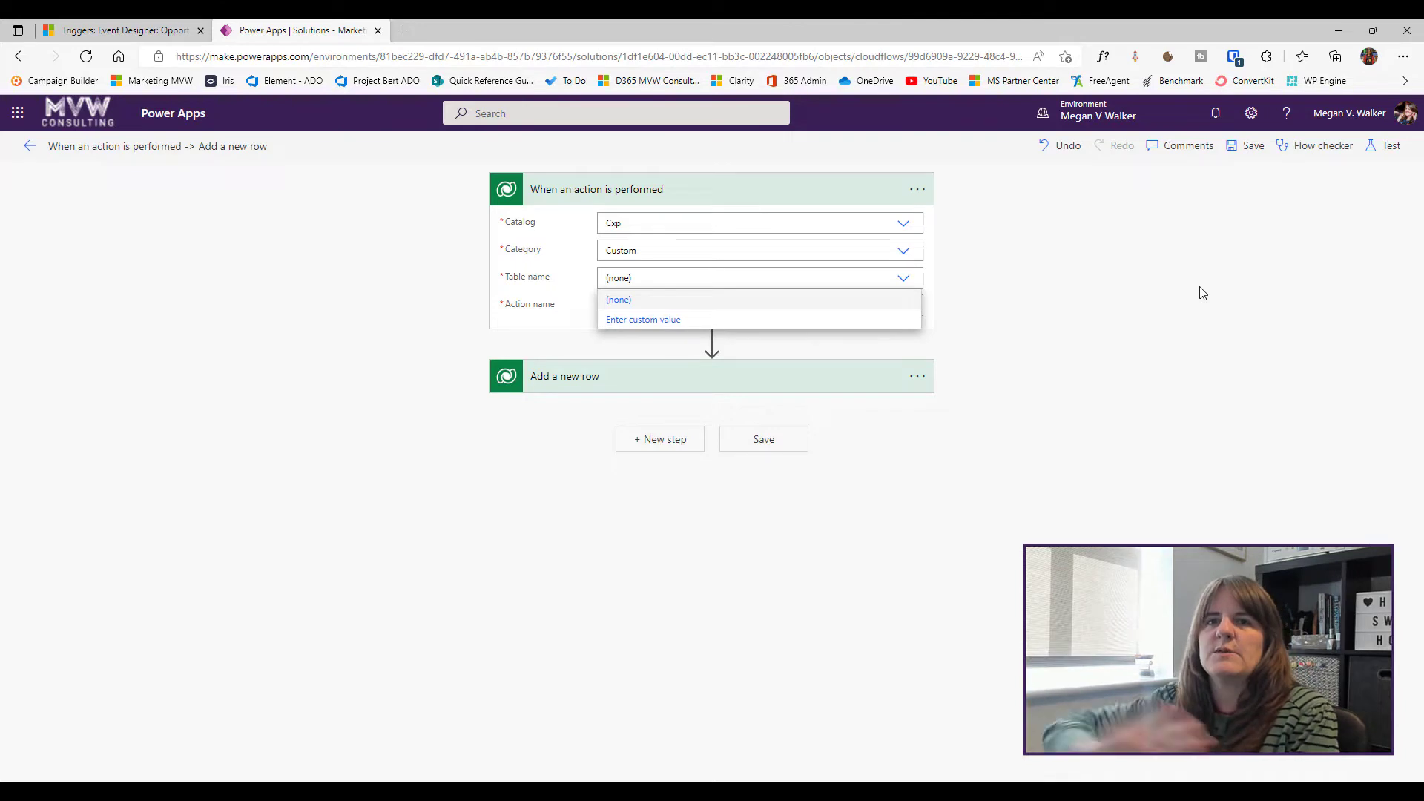
left_click(1214, 282)
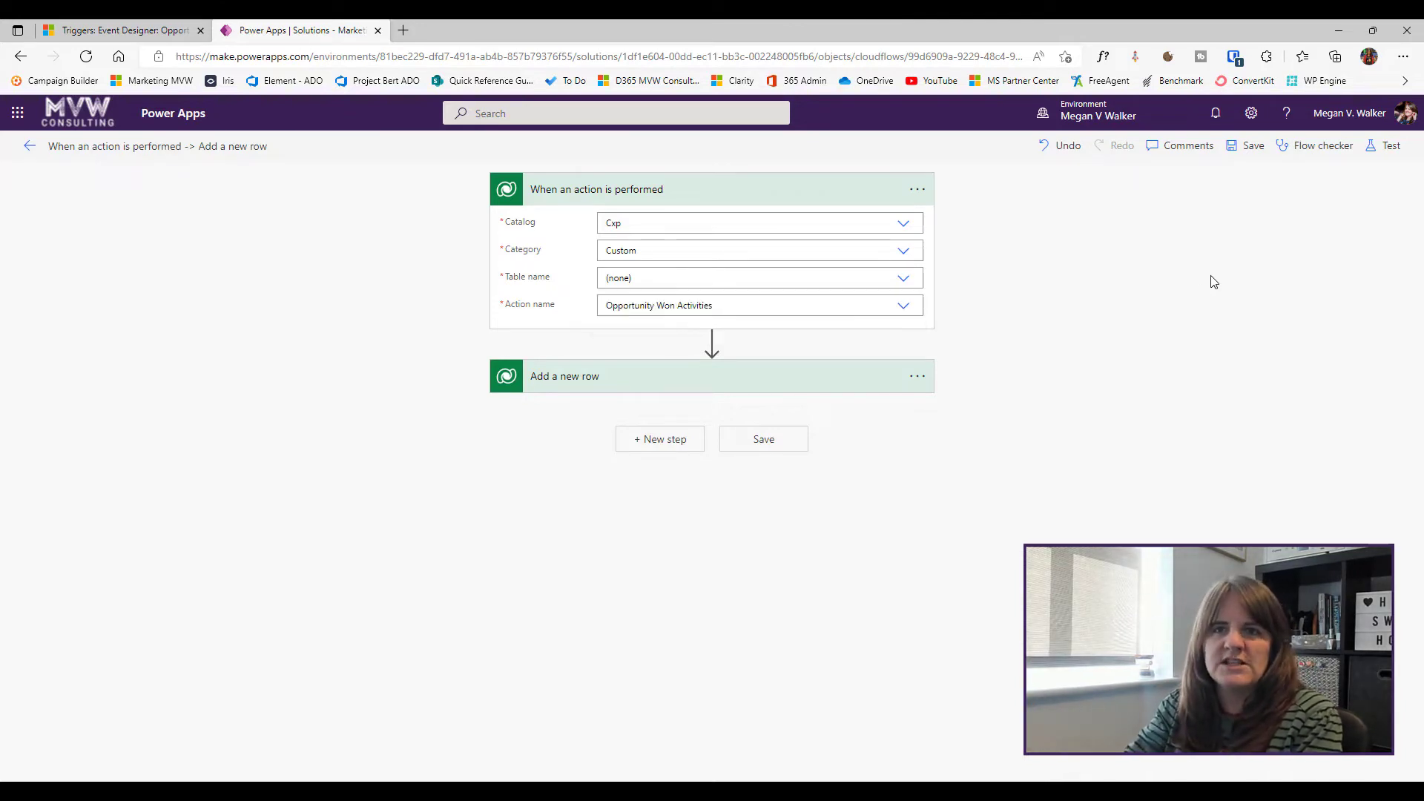
Examine the custom triggers available as the flow trigger's action name, keeping Opportunity Won Activities
left_click(913, 307)
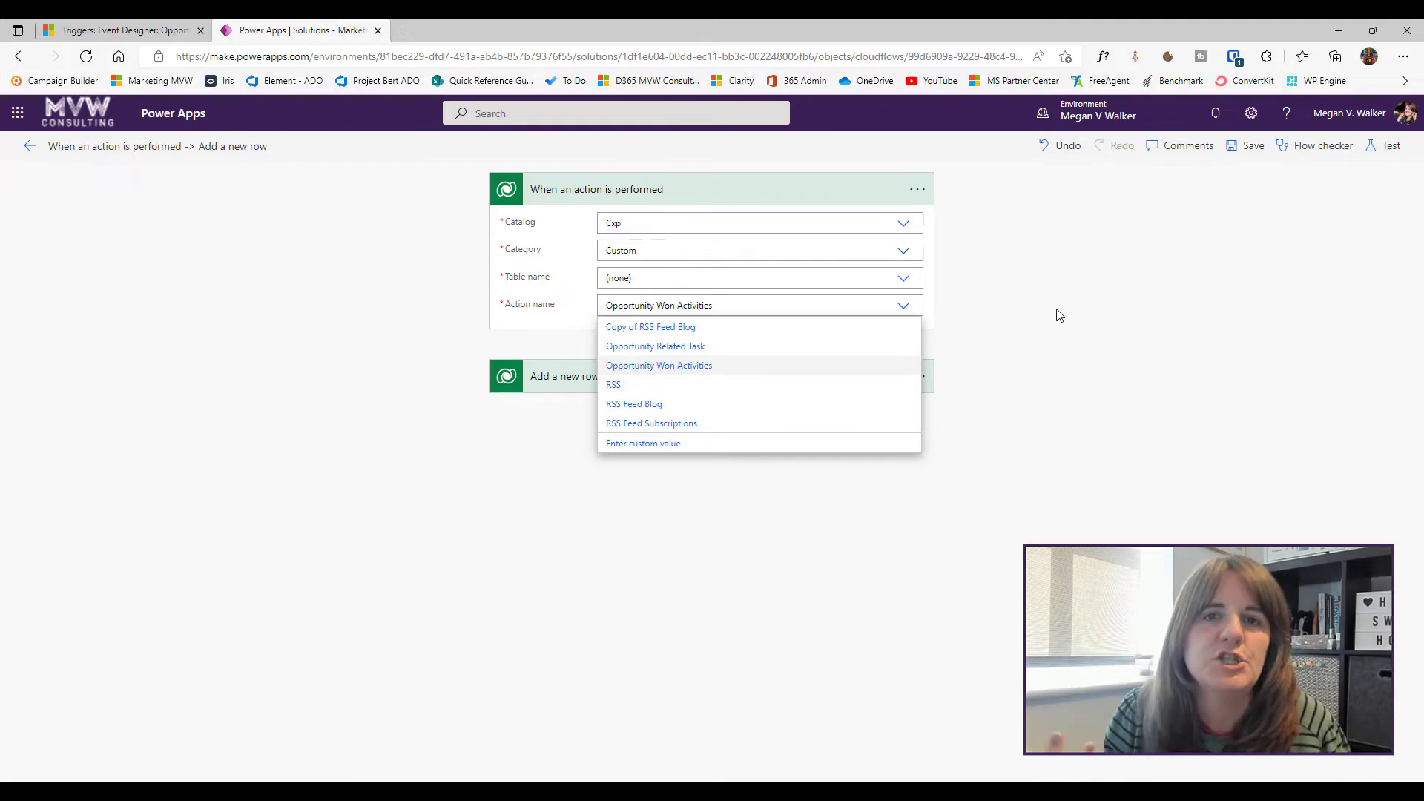
left_click(973, 314)
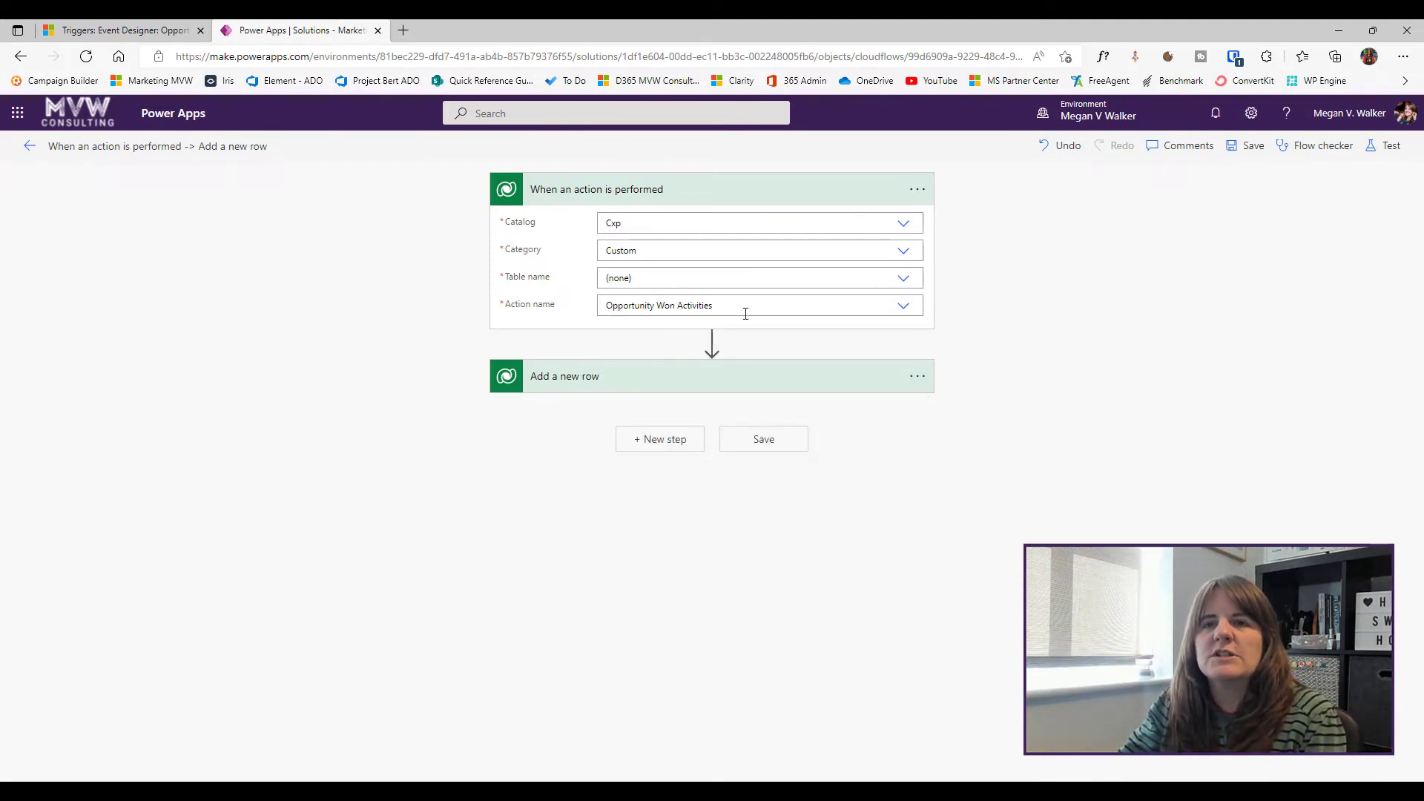
left_click(903, 307)
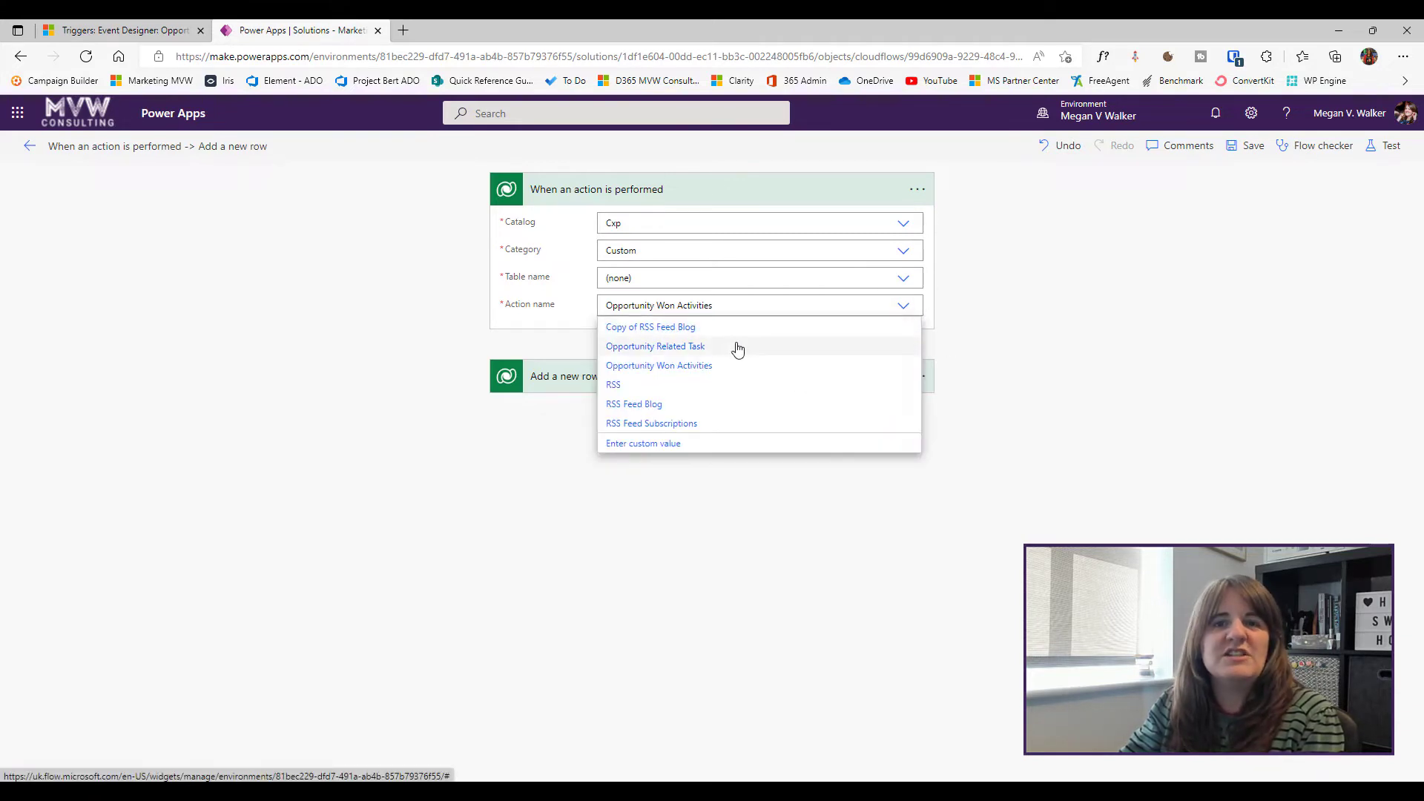
left_click(719, 312)
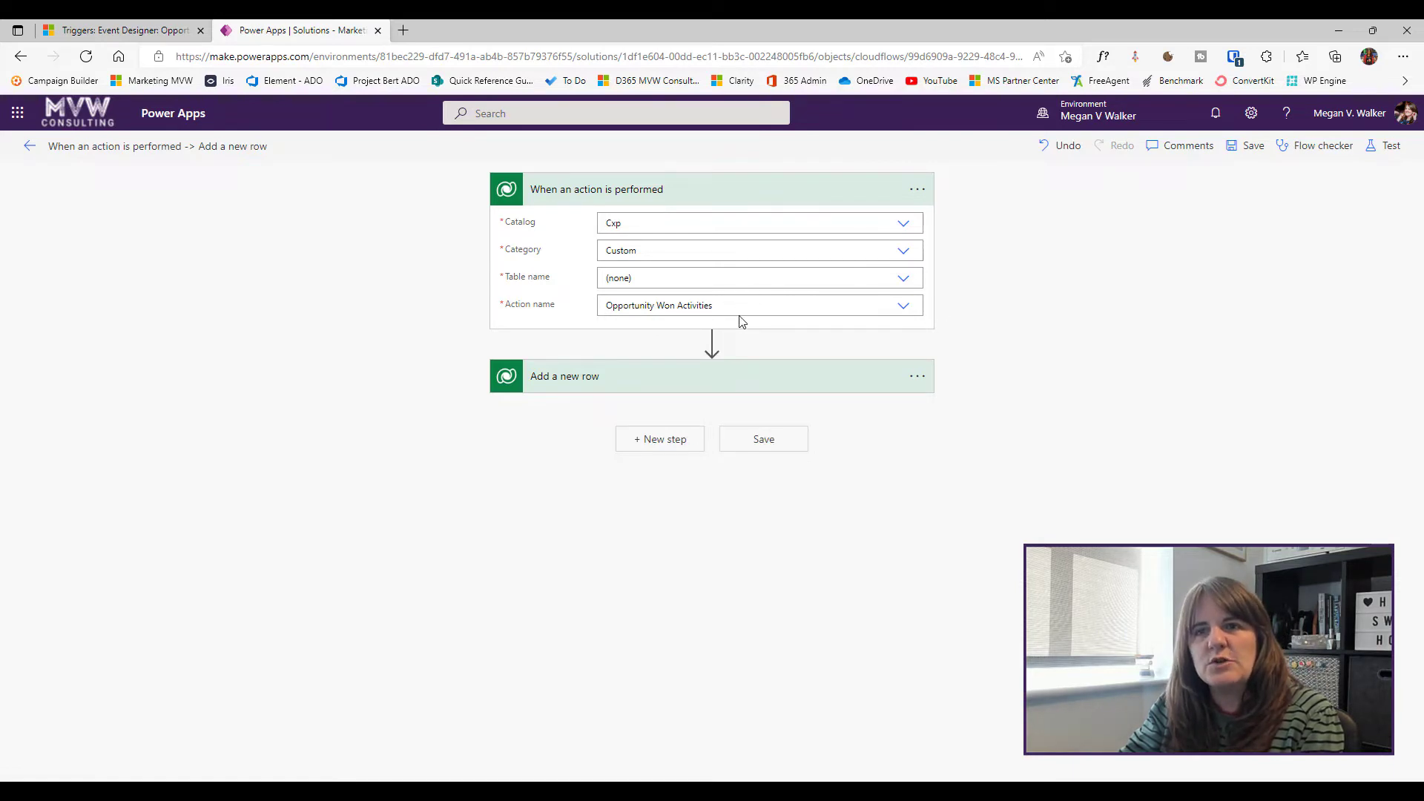
left_click(900, 307)
Examine the task fields of the flow's Add a new row action and the dynamic content available for its subject
left_click(665, 380)
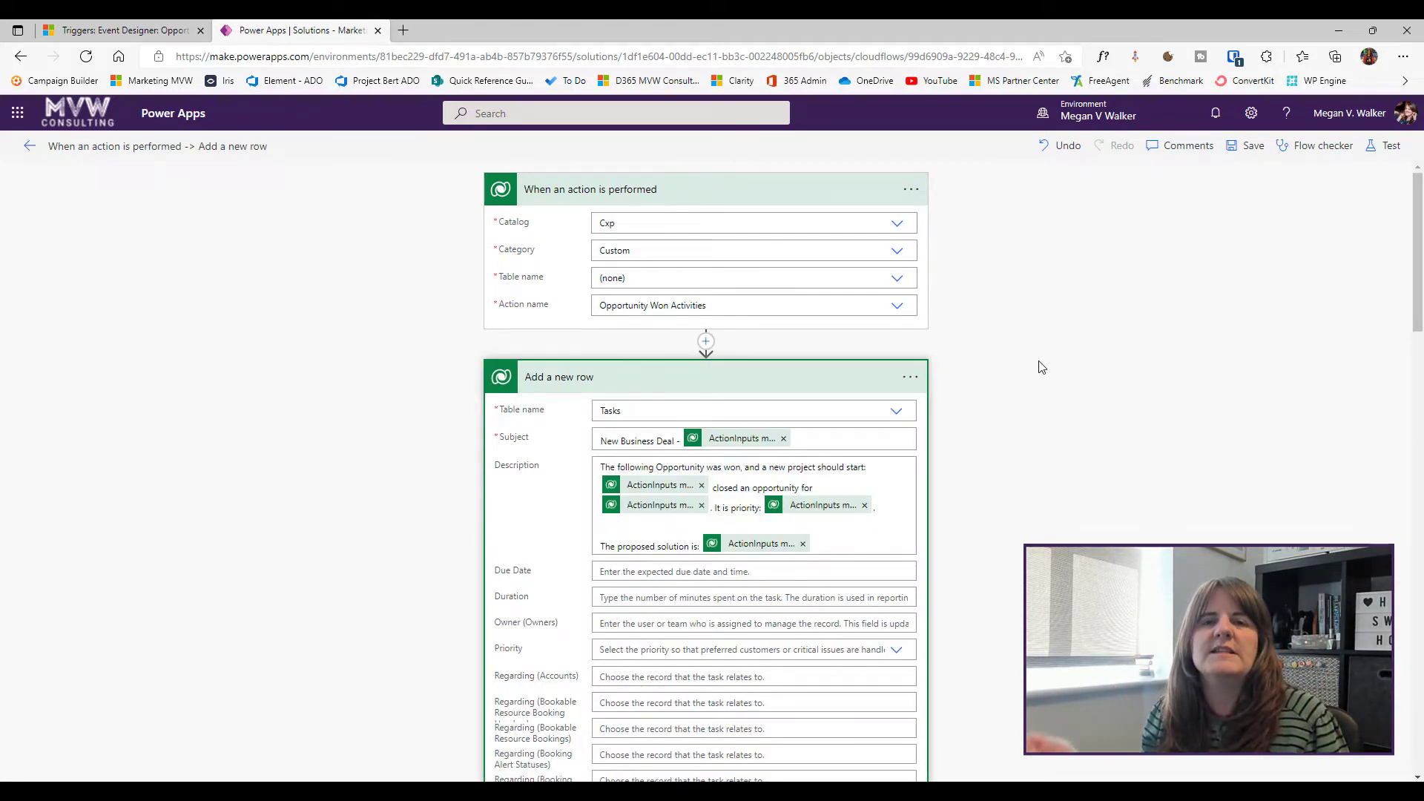
scroll(1090, 304, "down", 1)
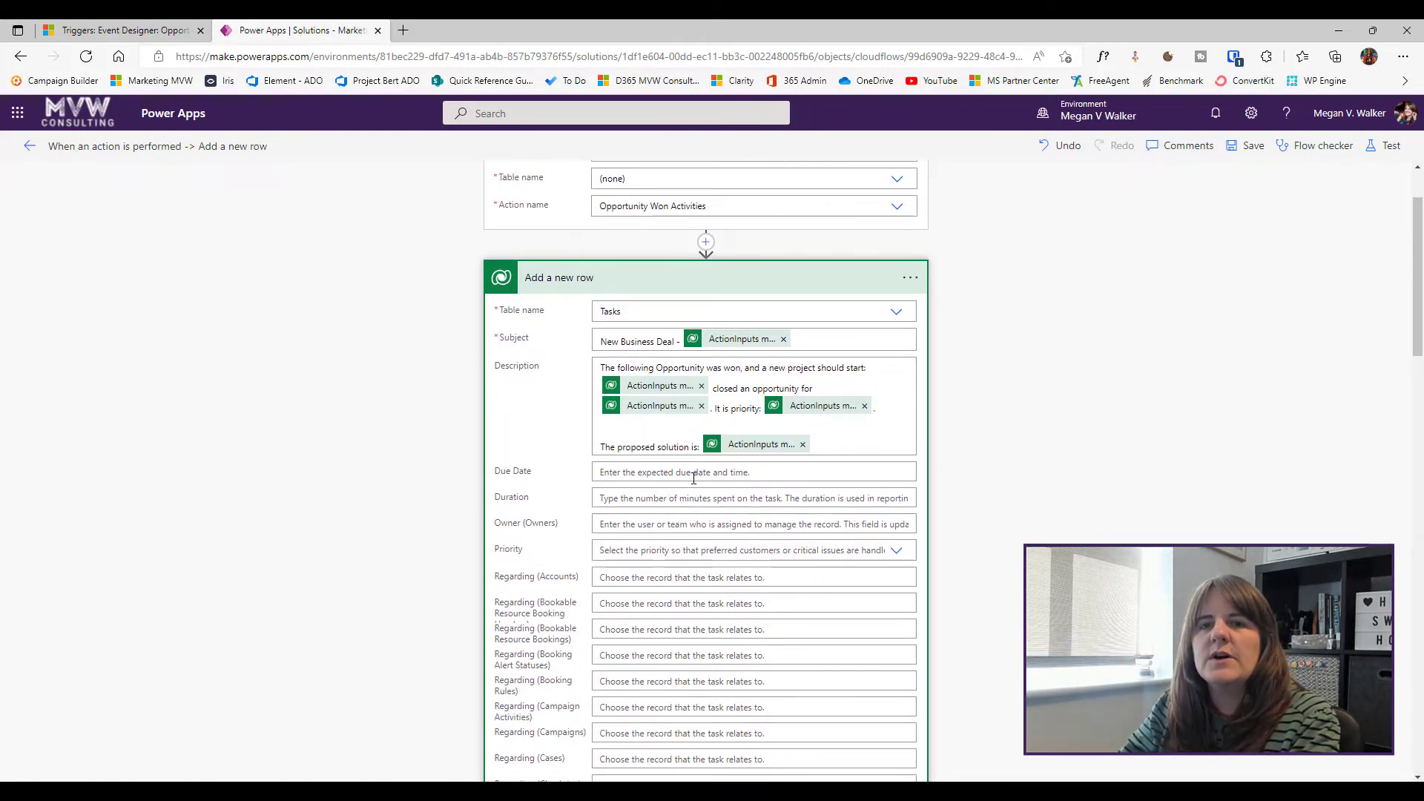
scroll(671, 508, "down", 1)
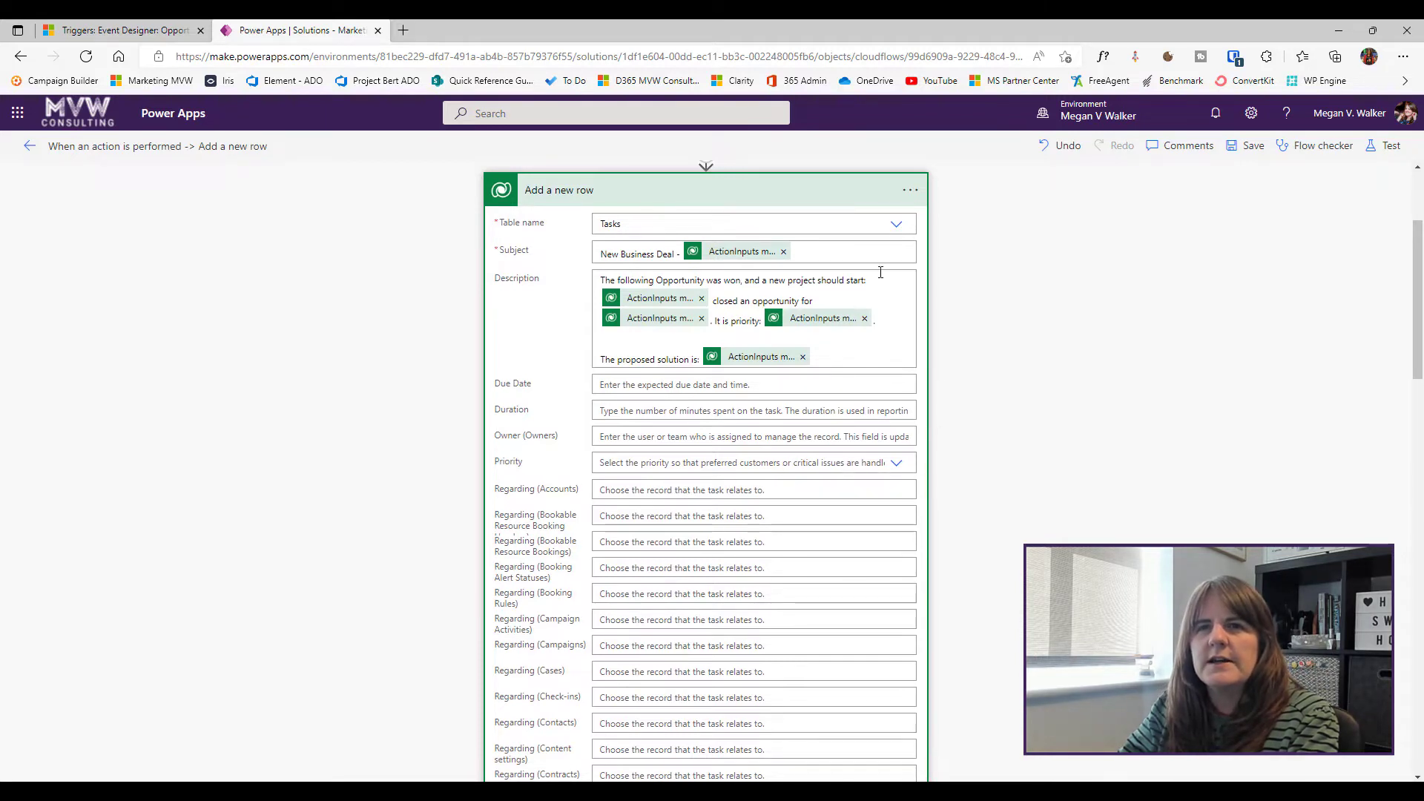
left_click(874, 251)
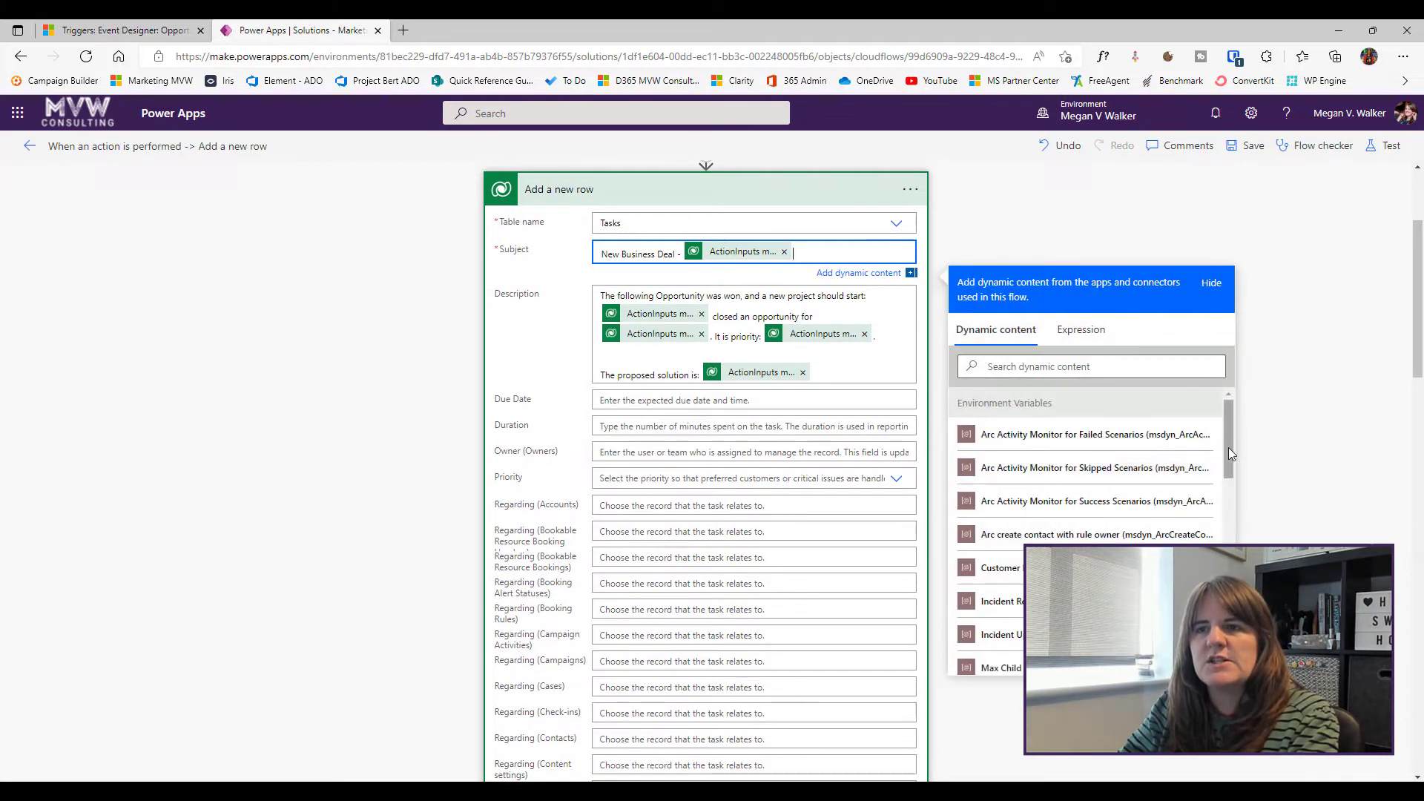
left_click_drag(1234, 428, 1222, 544)
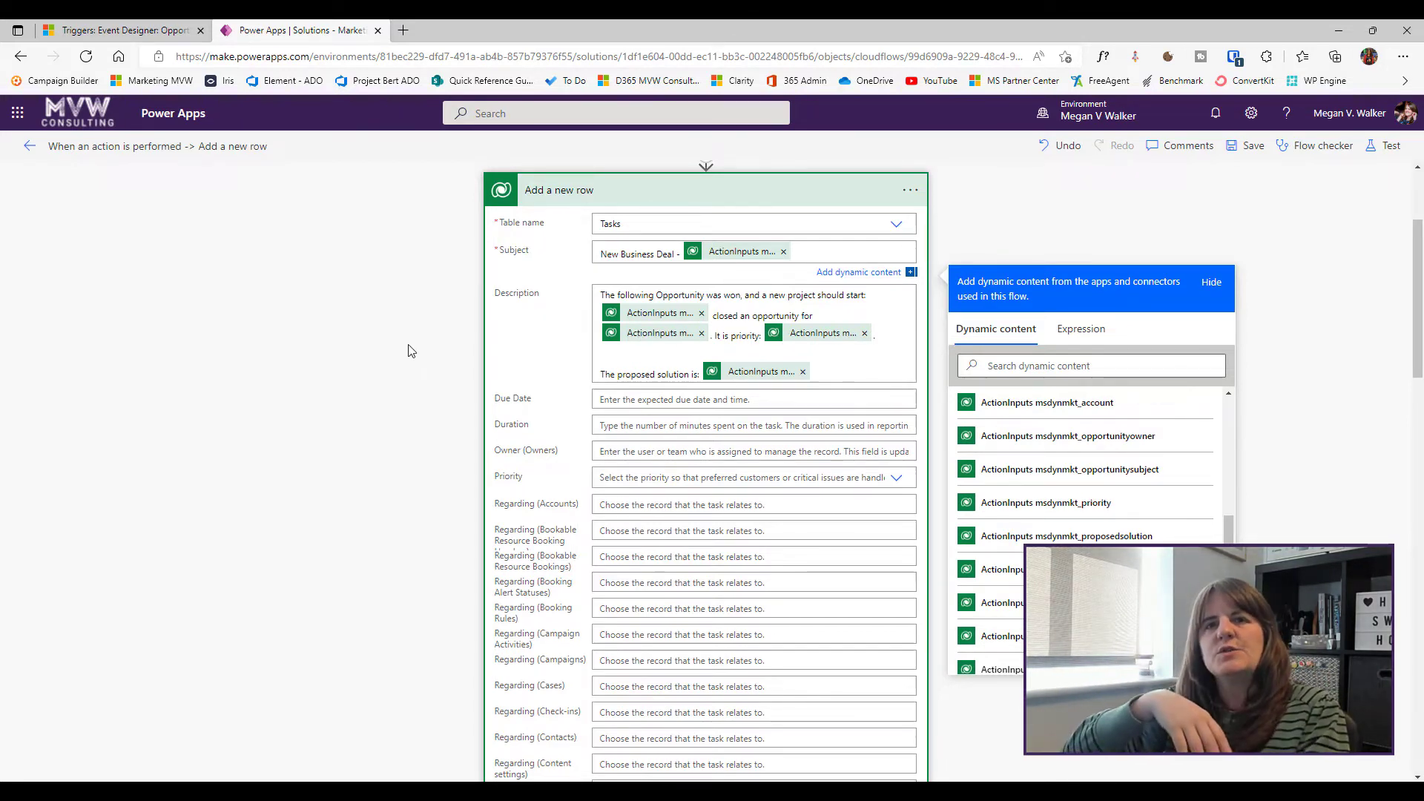
left_click(632, 198)
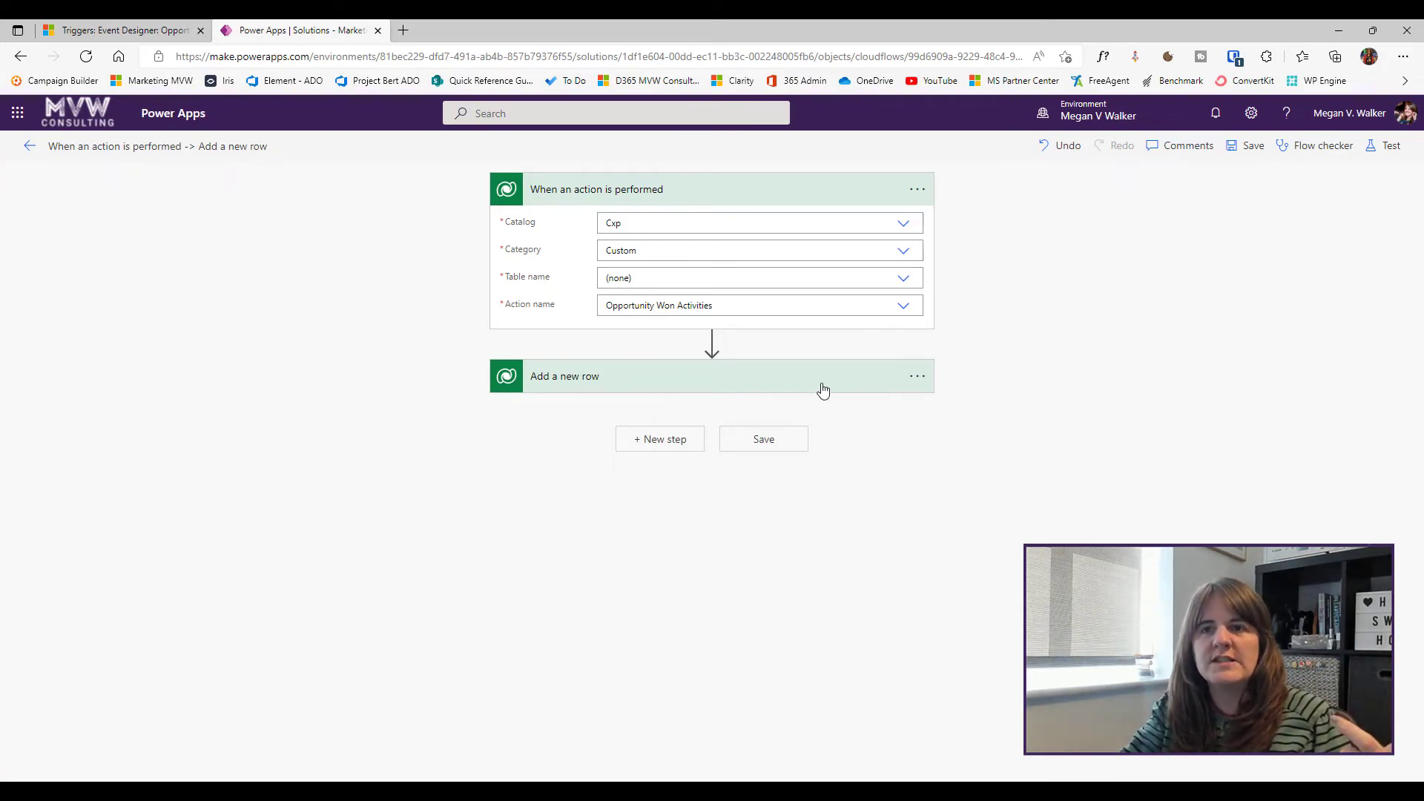
left_click(598, 392)
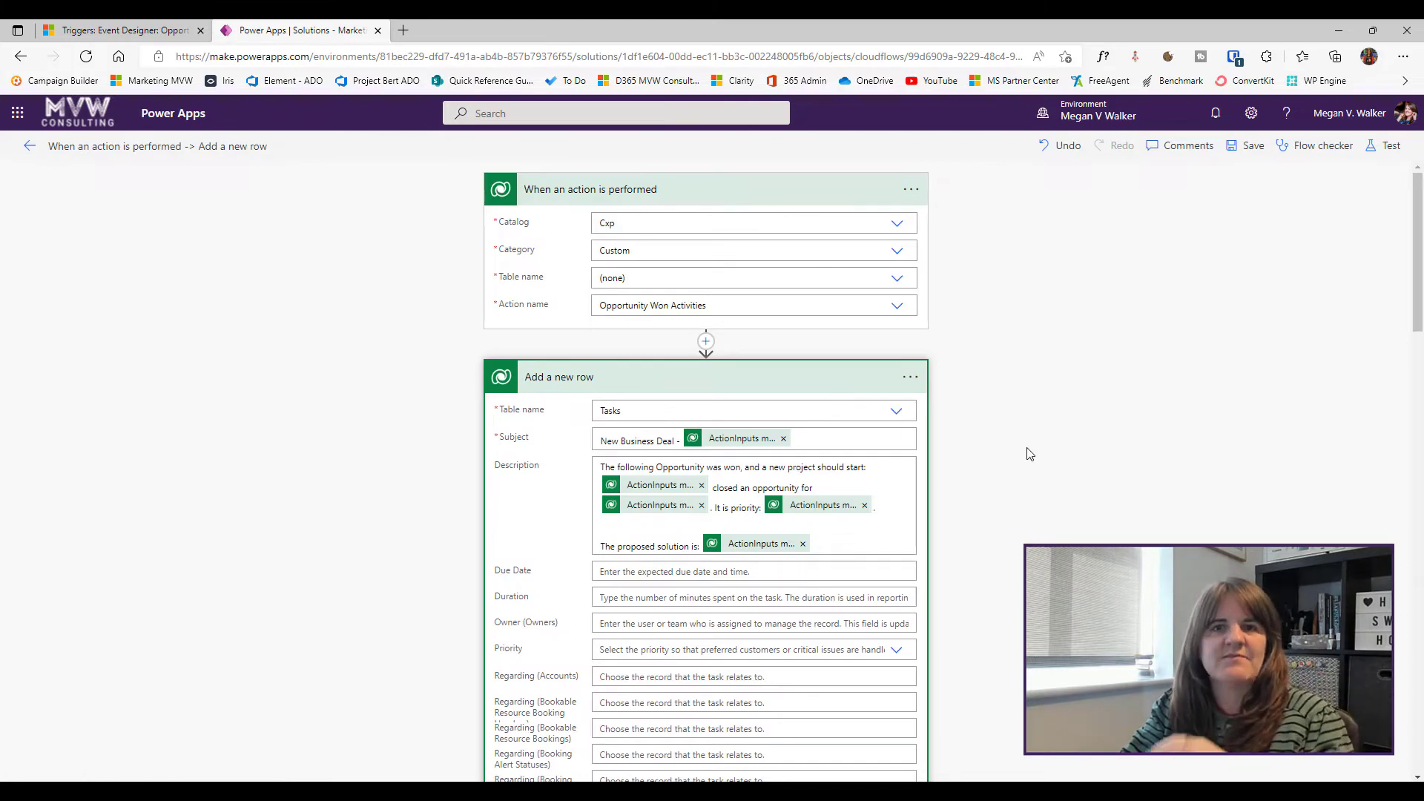
Switch to Dynamics 365 Marketing and start a new trigger-based journey named Opportunity With Custom Trigger
left_click(83, 28)
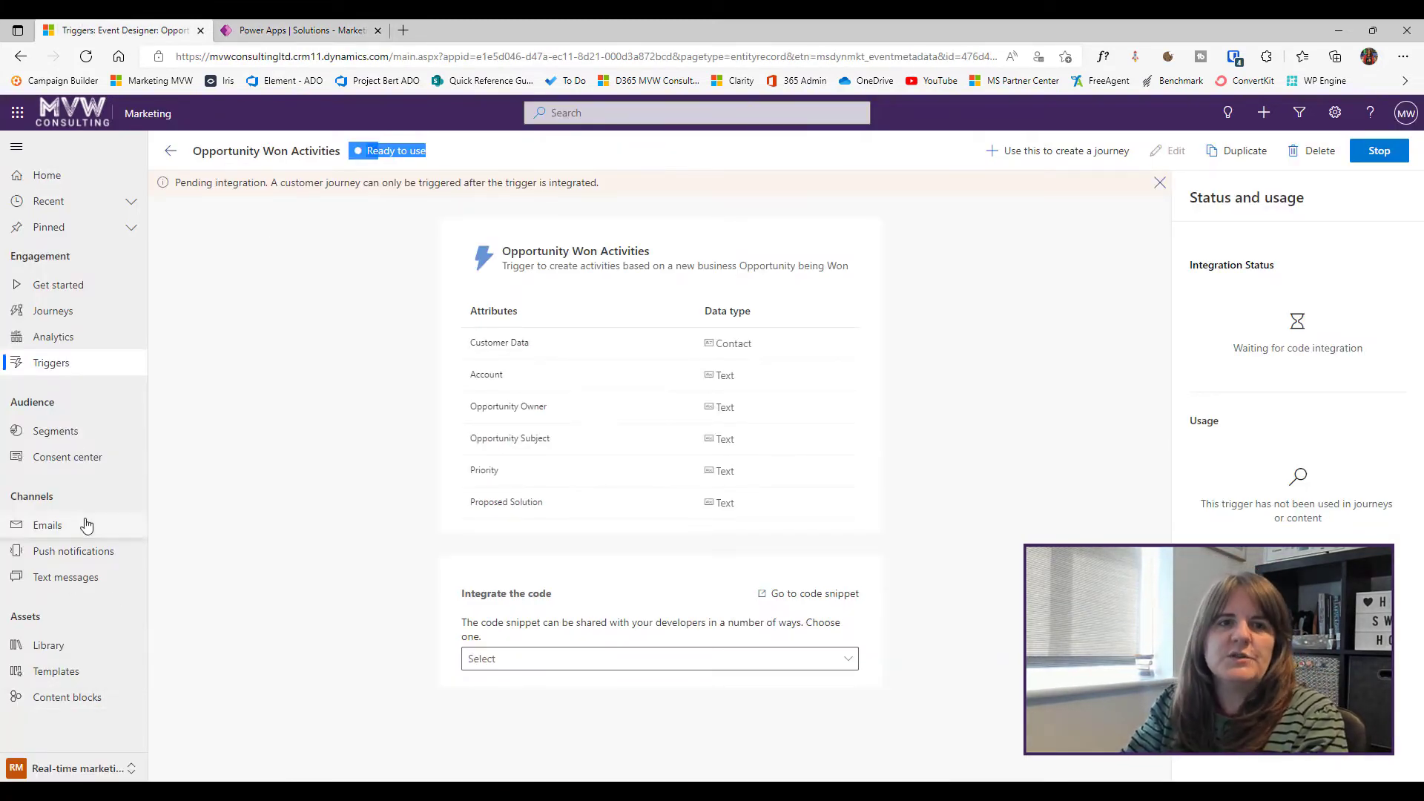
left_click(63, 317)
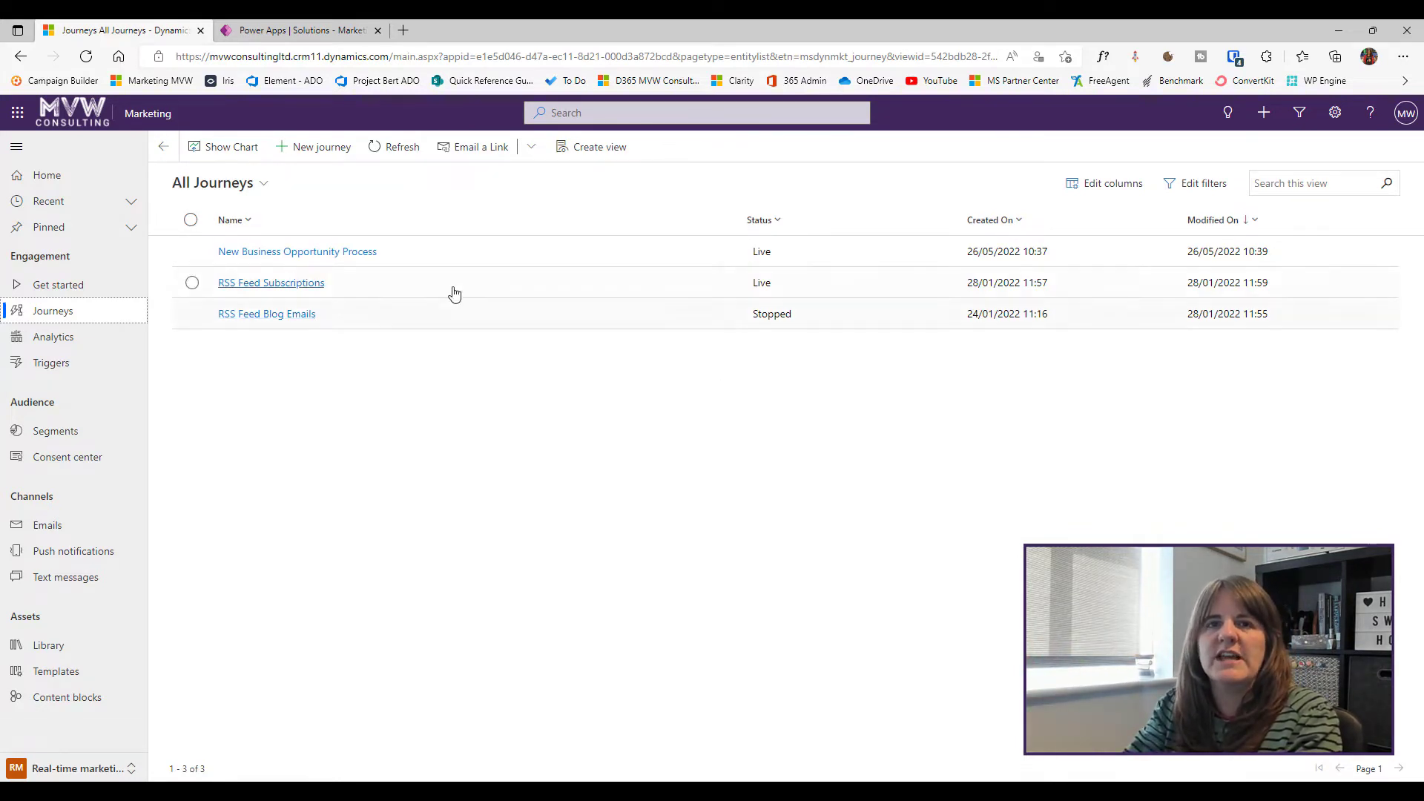
left_click(310, 147)
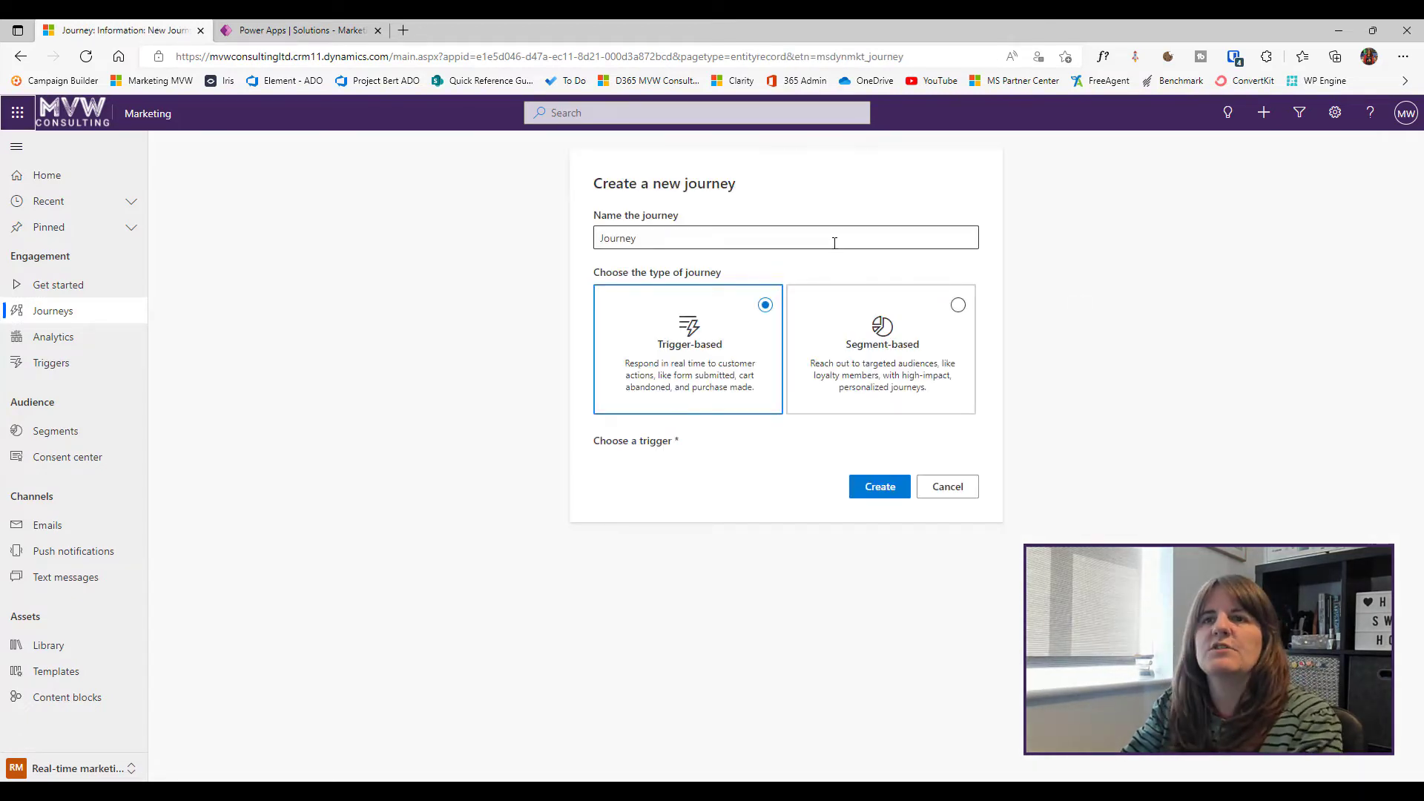
type("Opportunity With Custom Trigger")
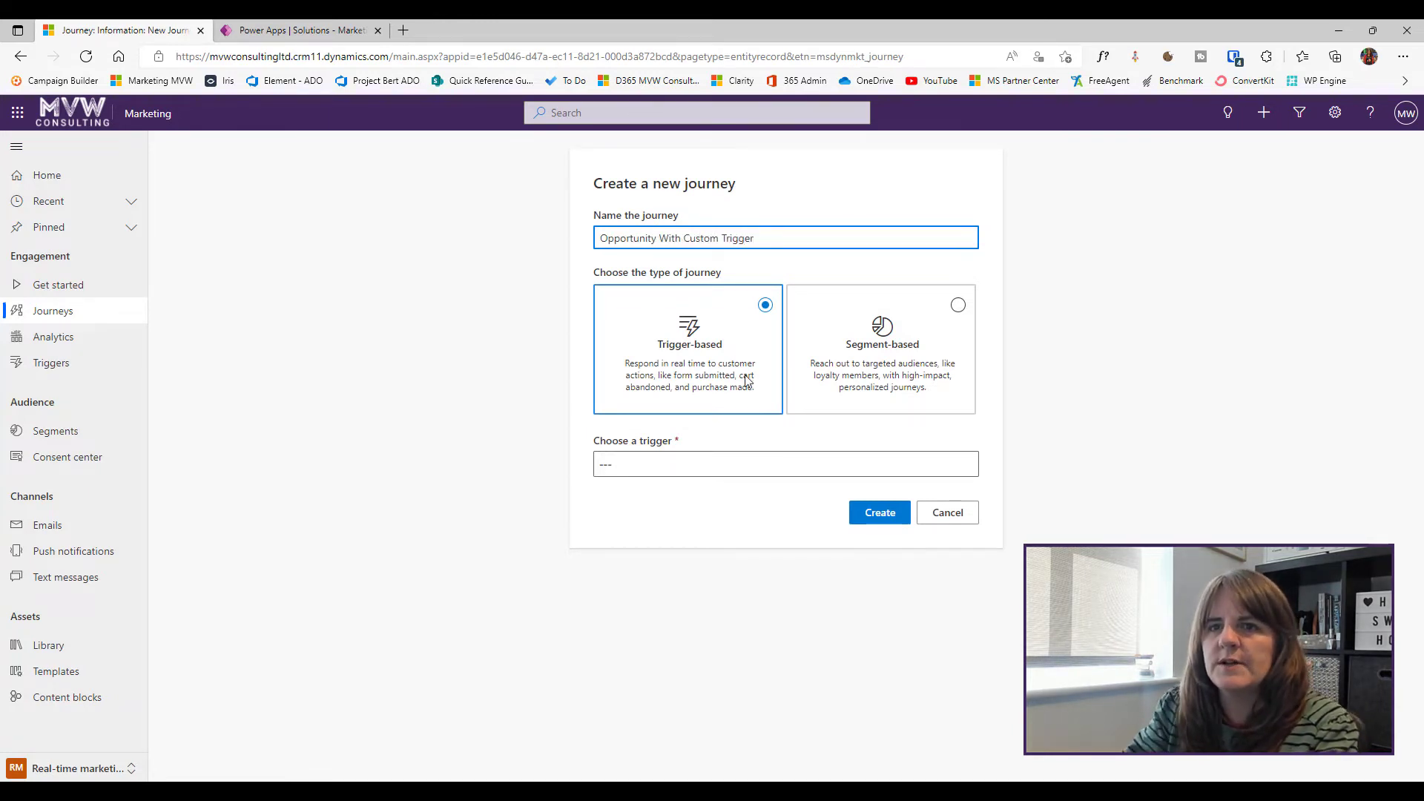
Choose Opportunity Created as the trigger that starts the new journey
left_click(668, 464)
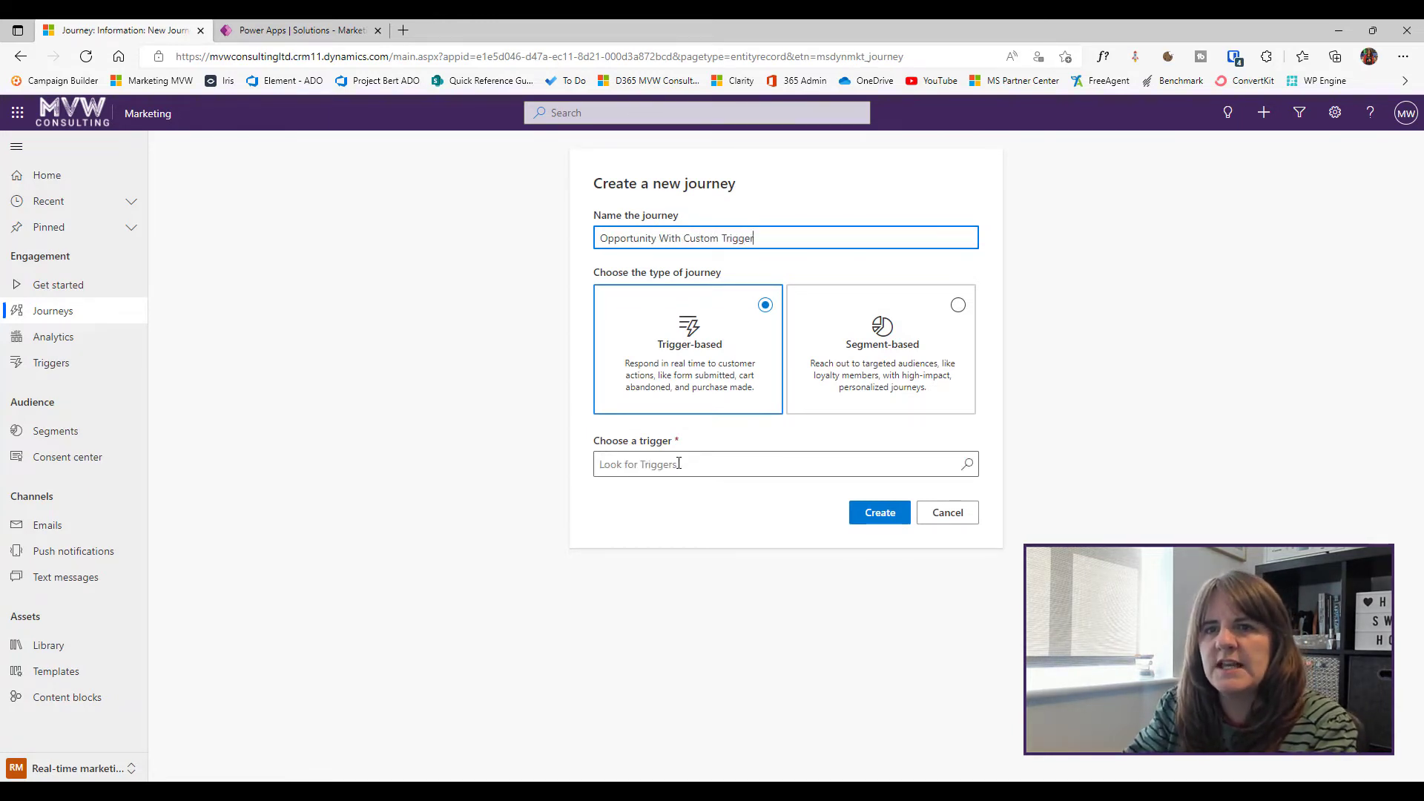
type("oppo")
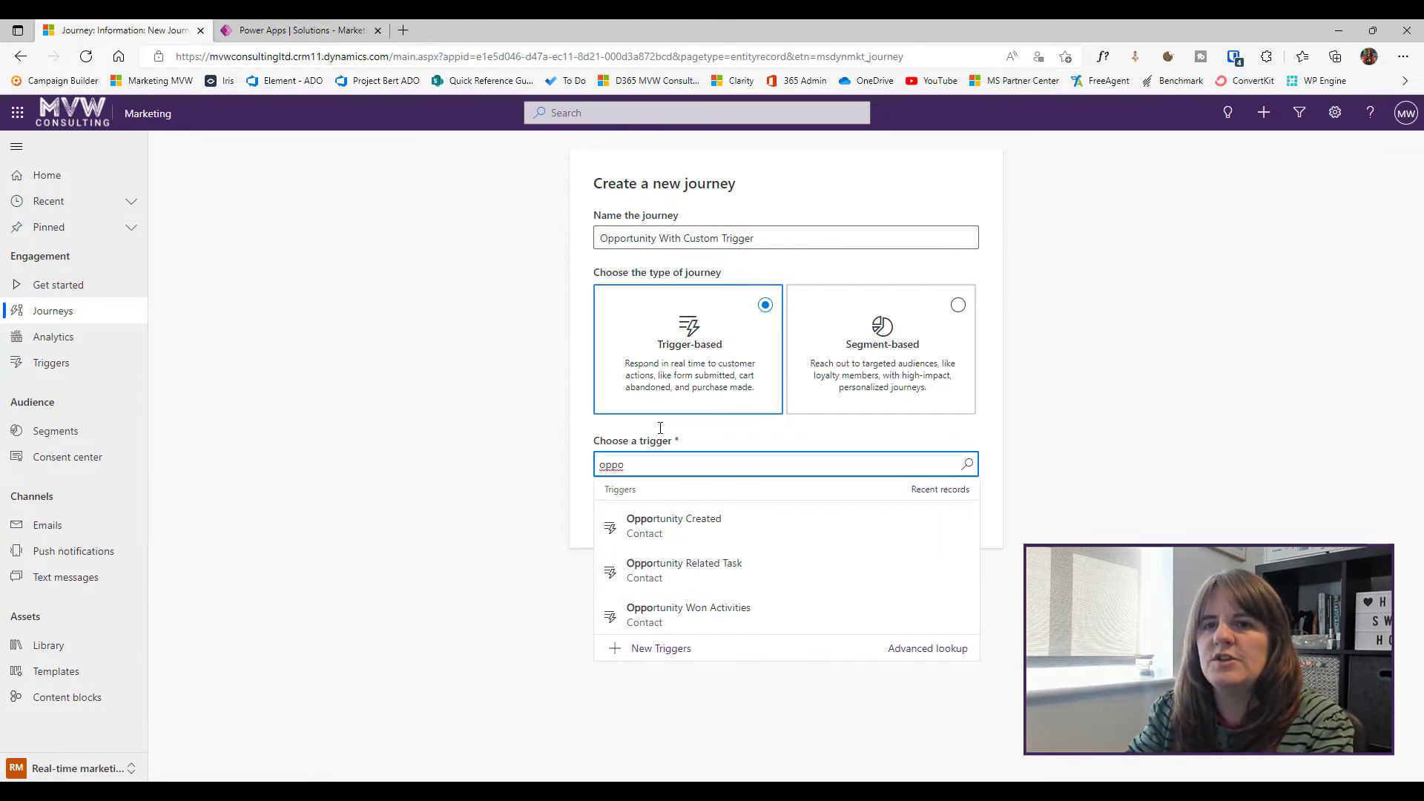
left_click(689, 524)
right_click(692, 525)
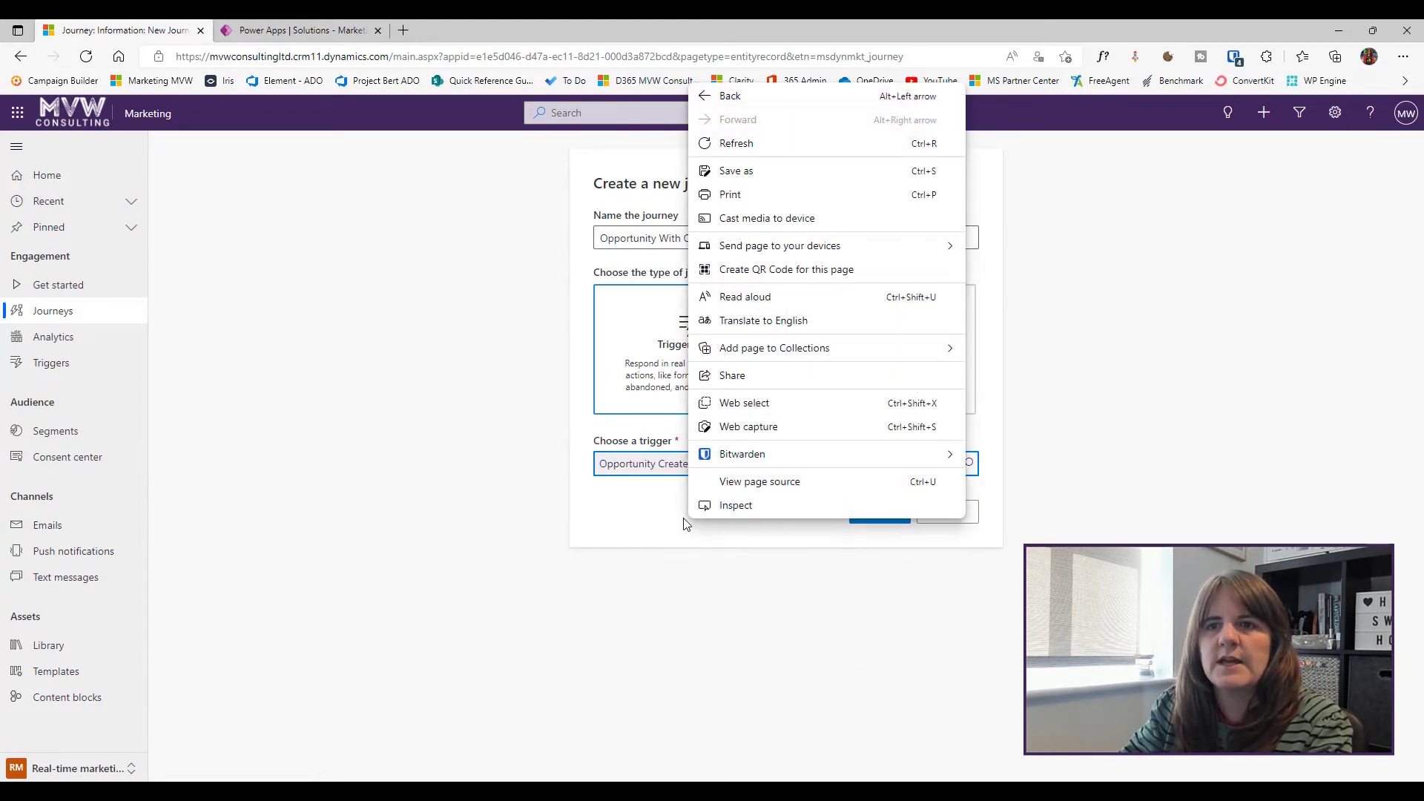
left_click(1006, 627)
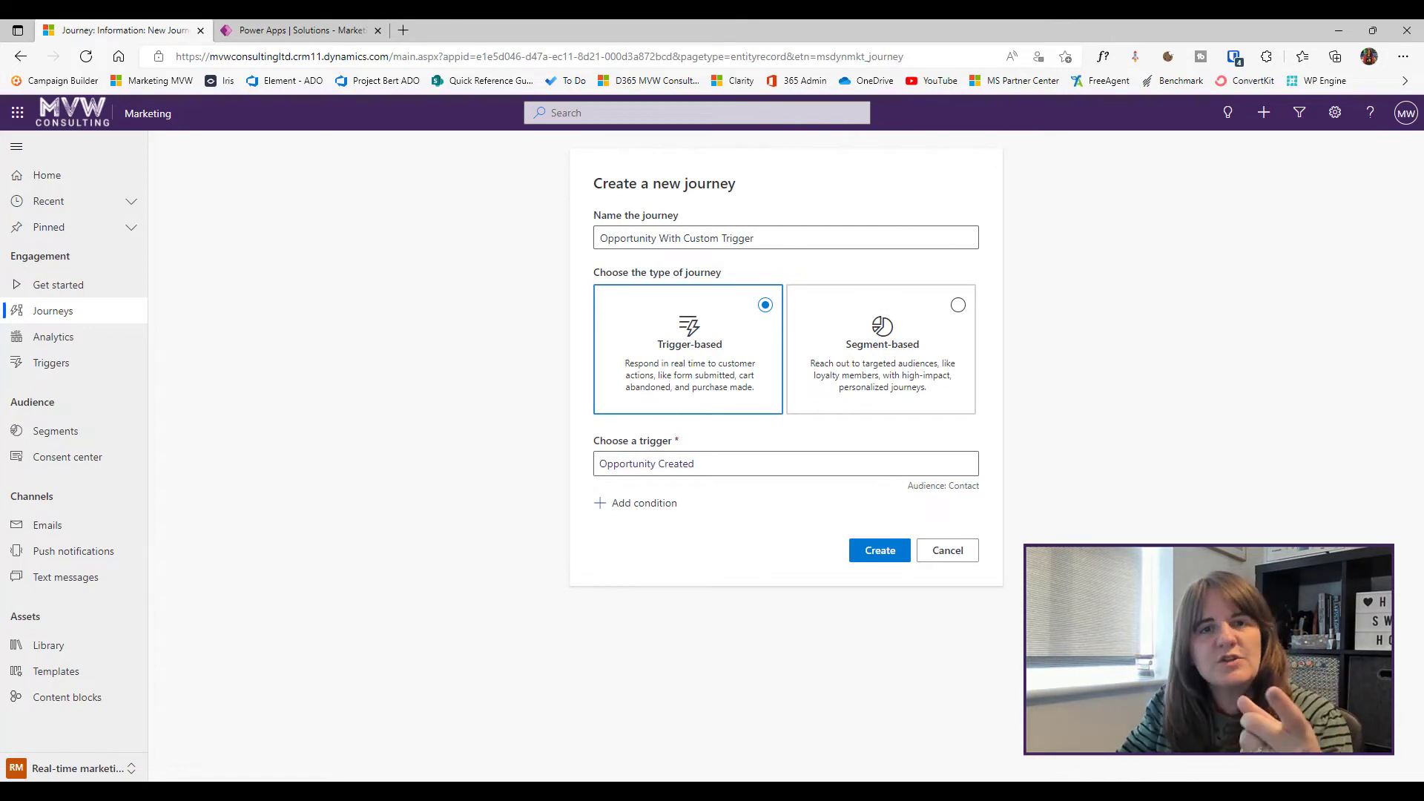
Add a trigger condition that Originating Lead is not empty and create the journey
left_click(643, 504)
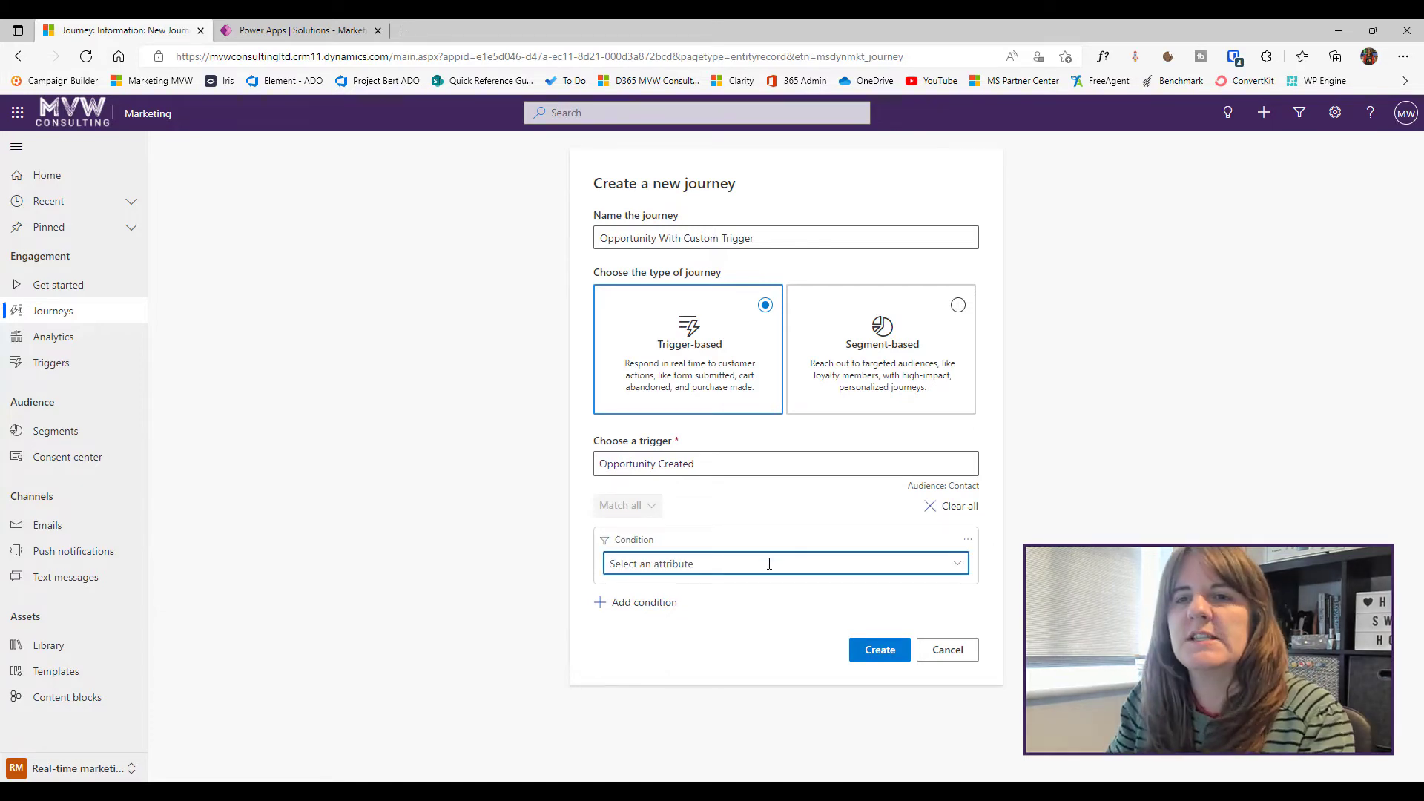
type("ori")
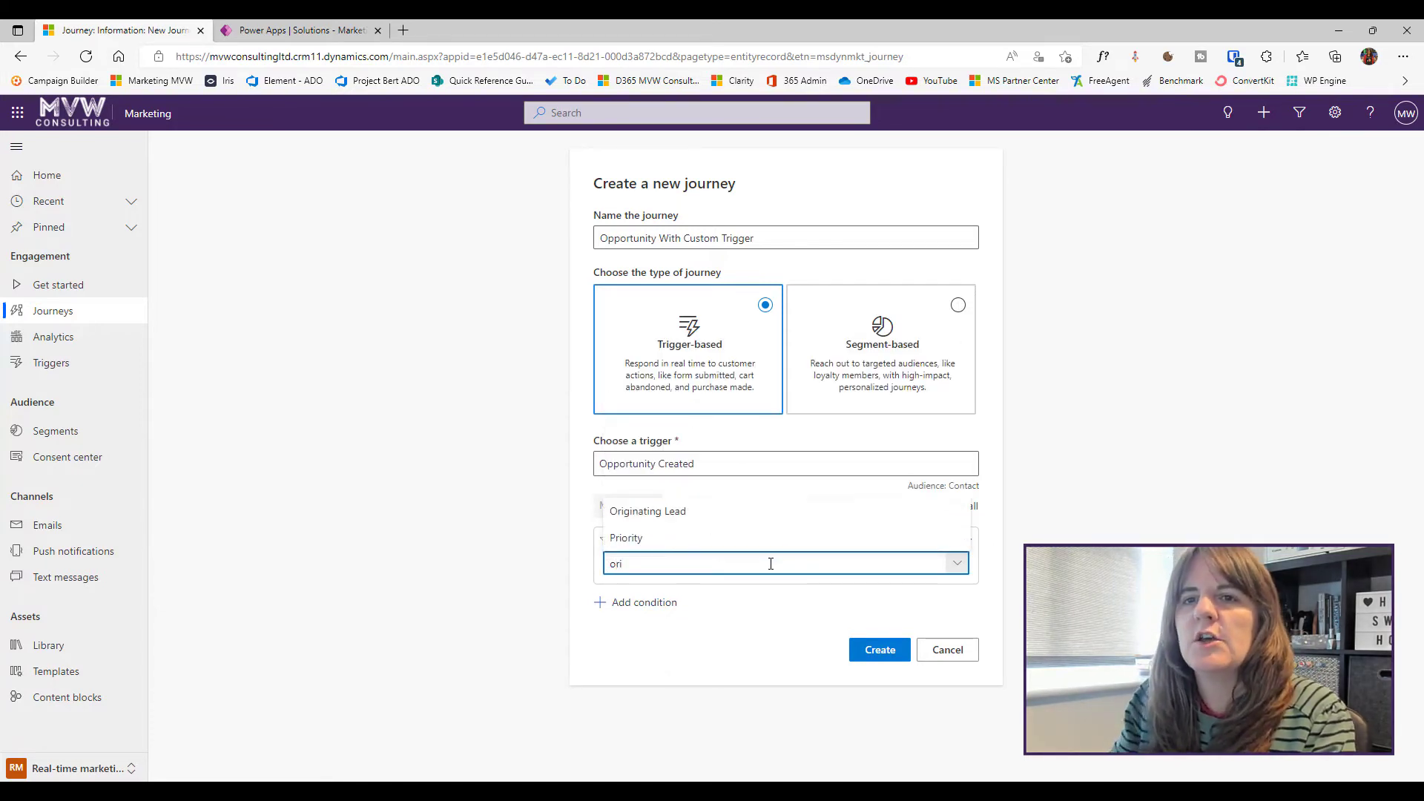
left_click(742, 512)
left_click(964, 600)
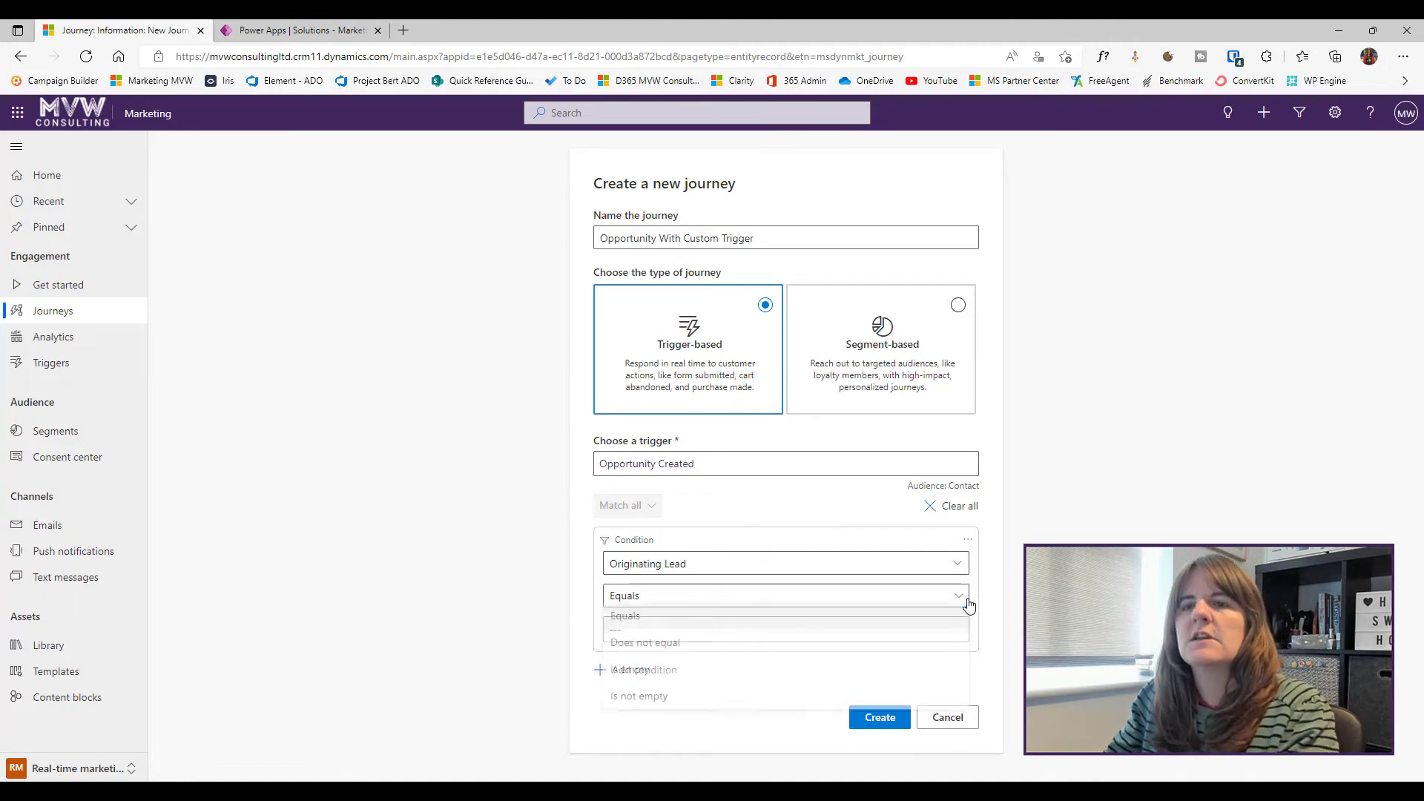
left_click(718, 702)
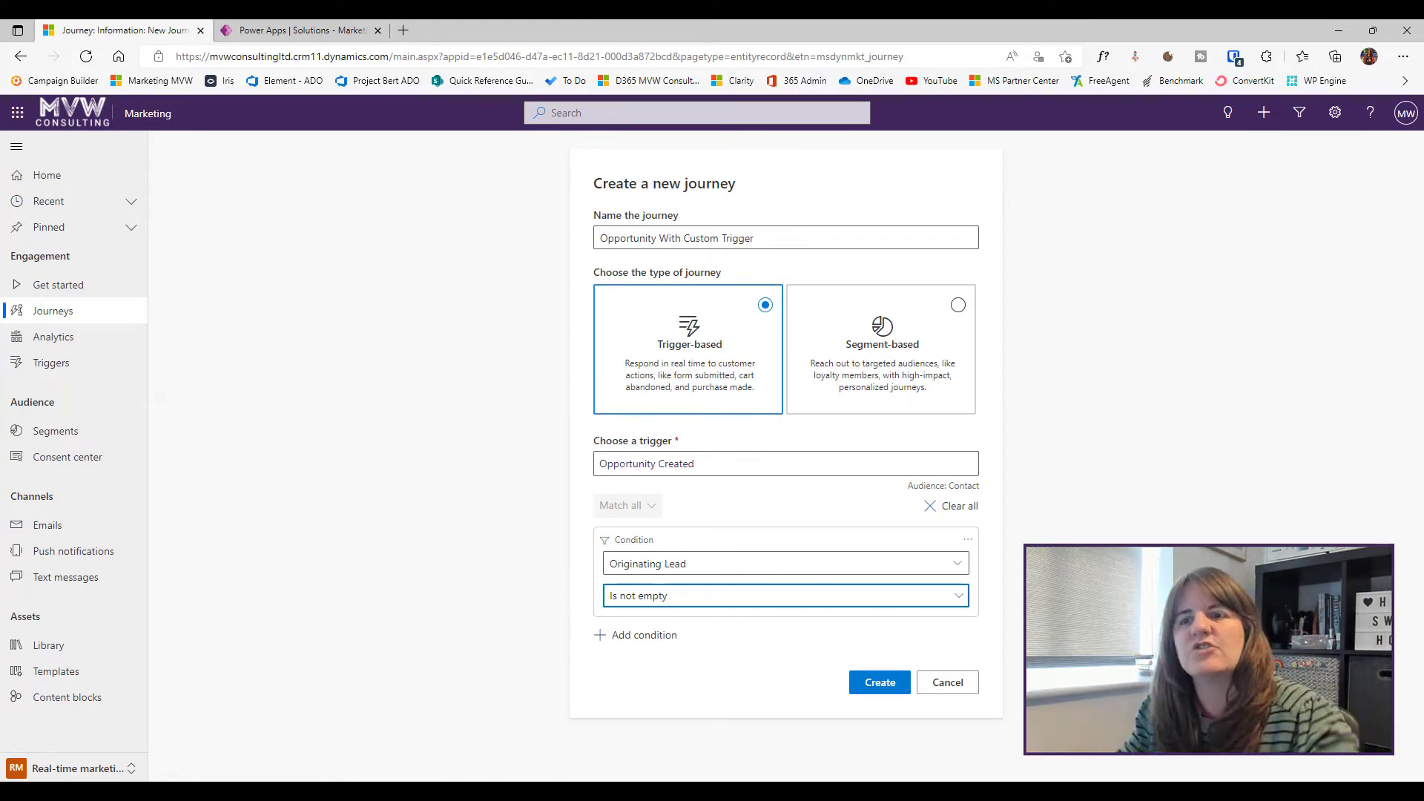
left_click(872, 680)
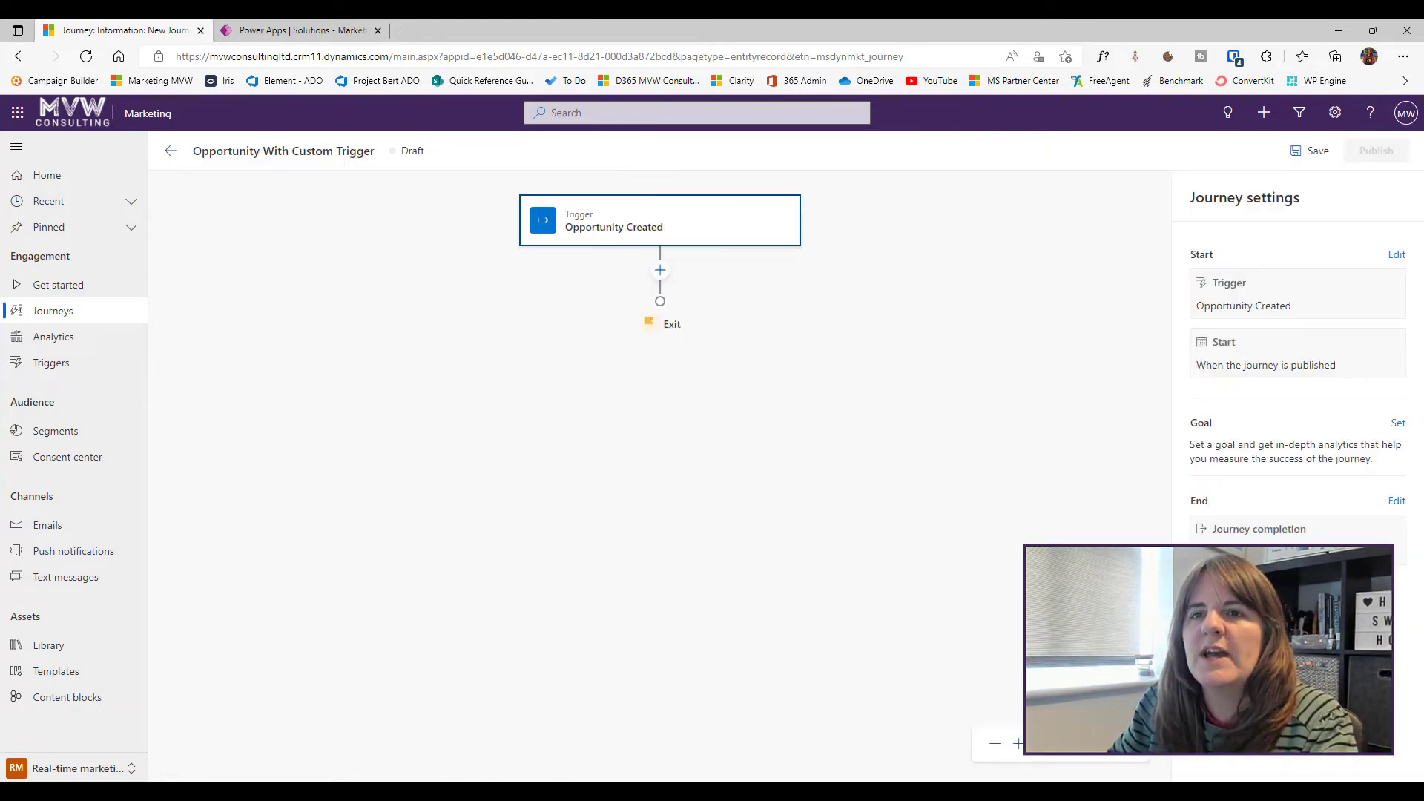
Add a send-email action after the Opportunity Created trigger, using the email Opportunity Process - Step One
left_click(661, 270)
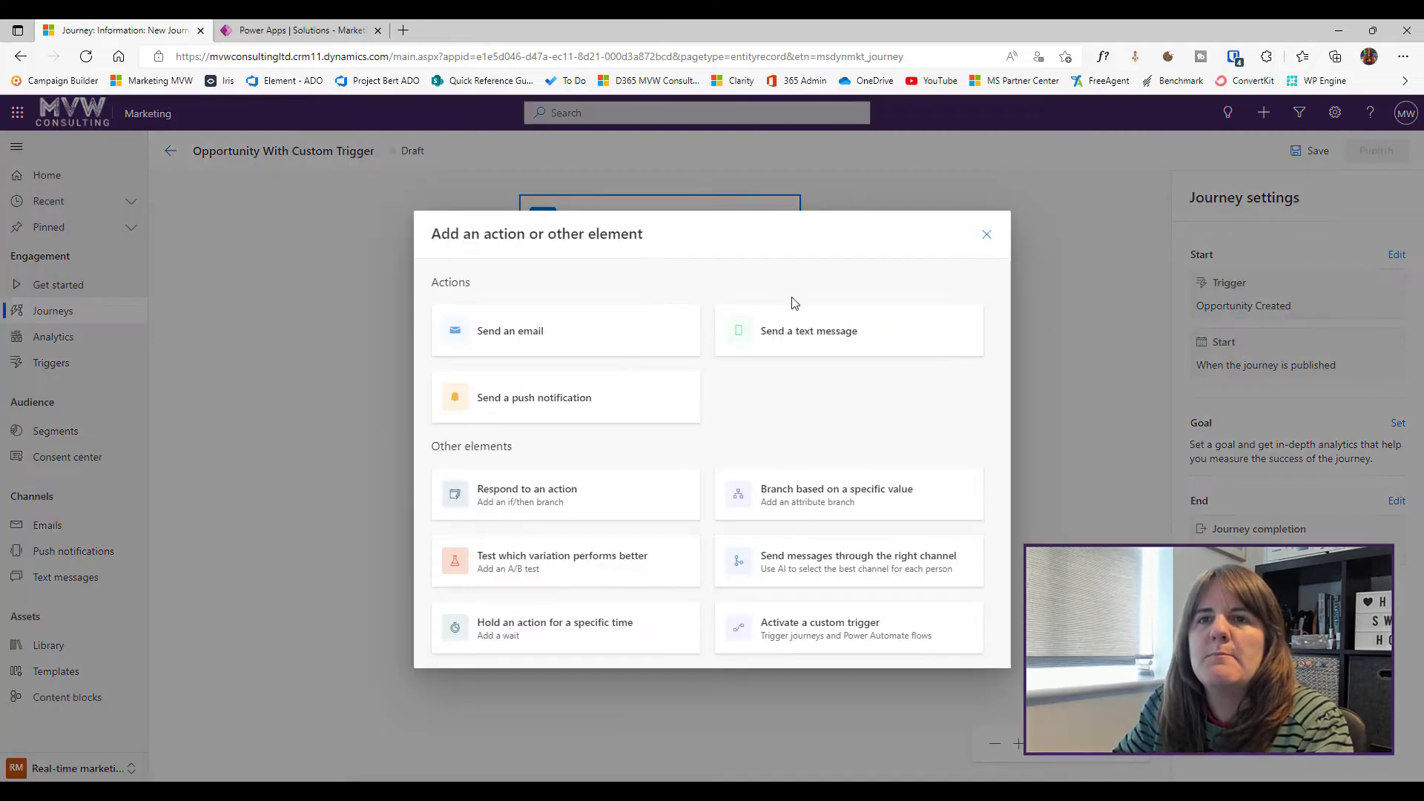
left_click(637, 343)
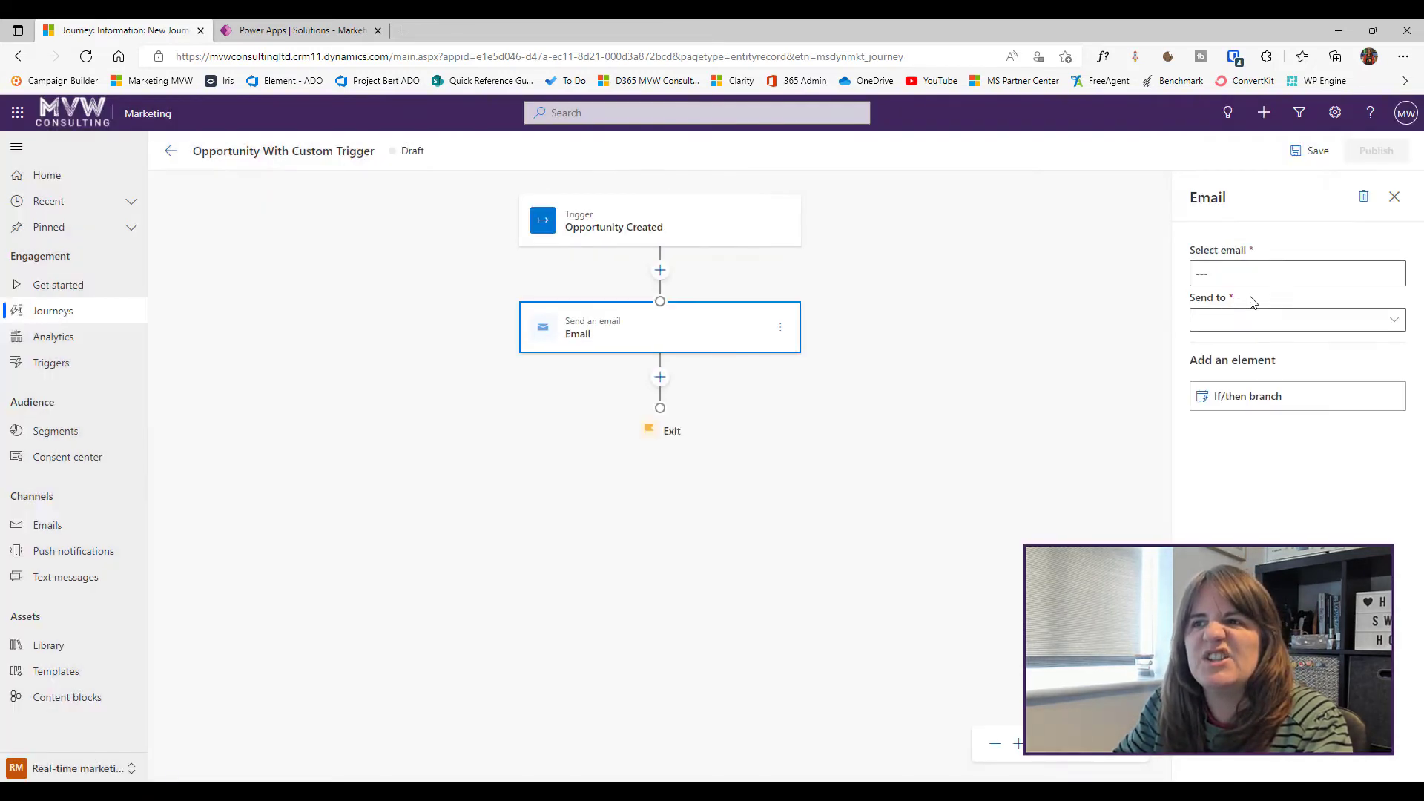
left_click(1284, 273)
left_click(1270, 356)
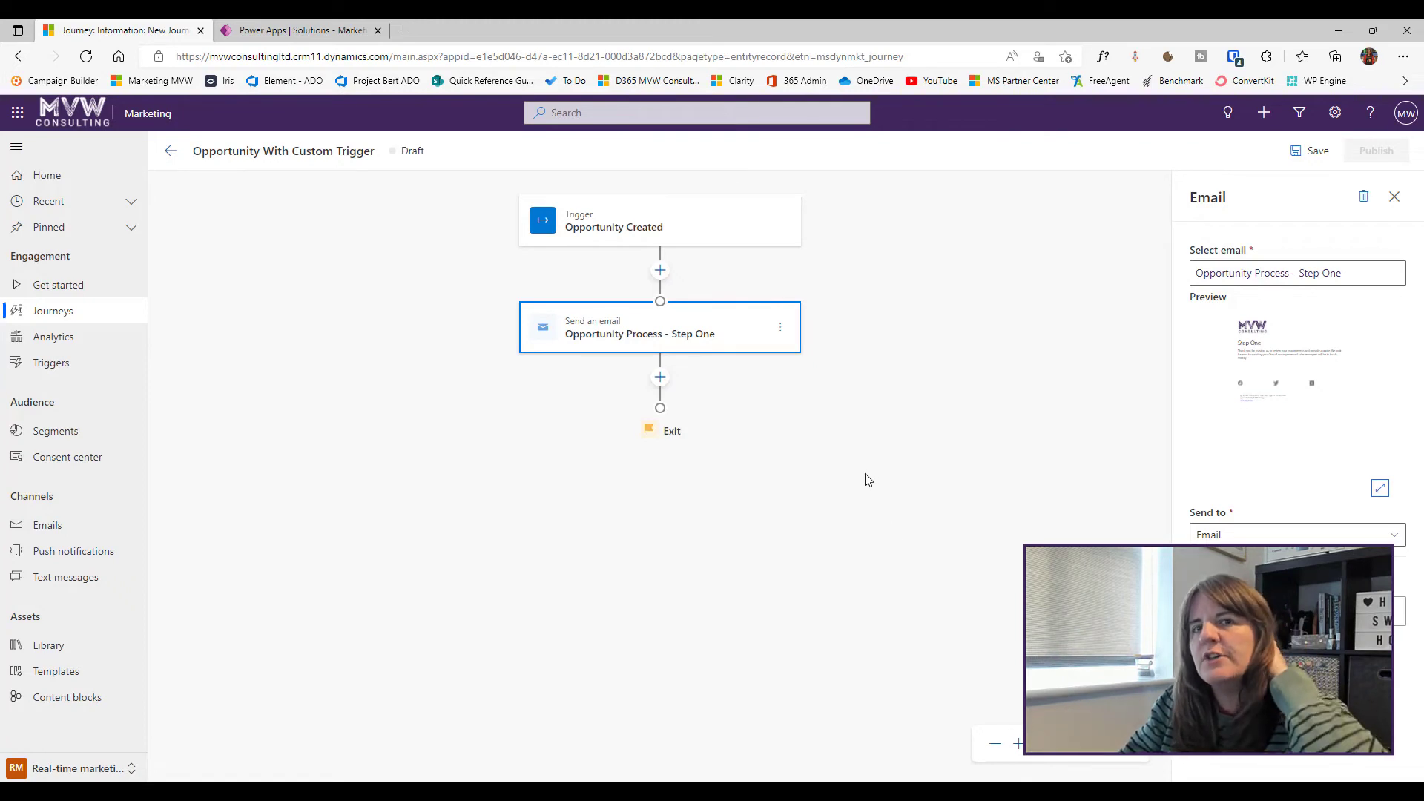
Add an Activate a custom trigger element after the email, using the Opportunity Won Activities trigger
left_click(660, 378)
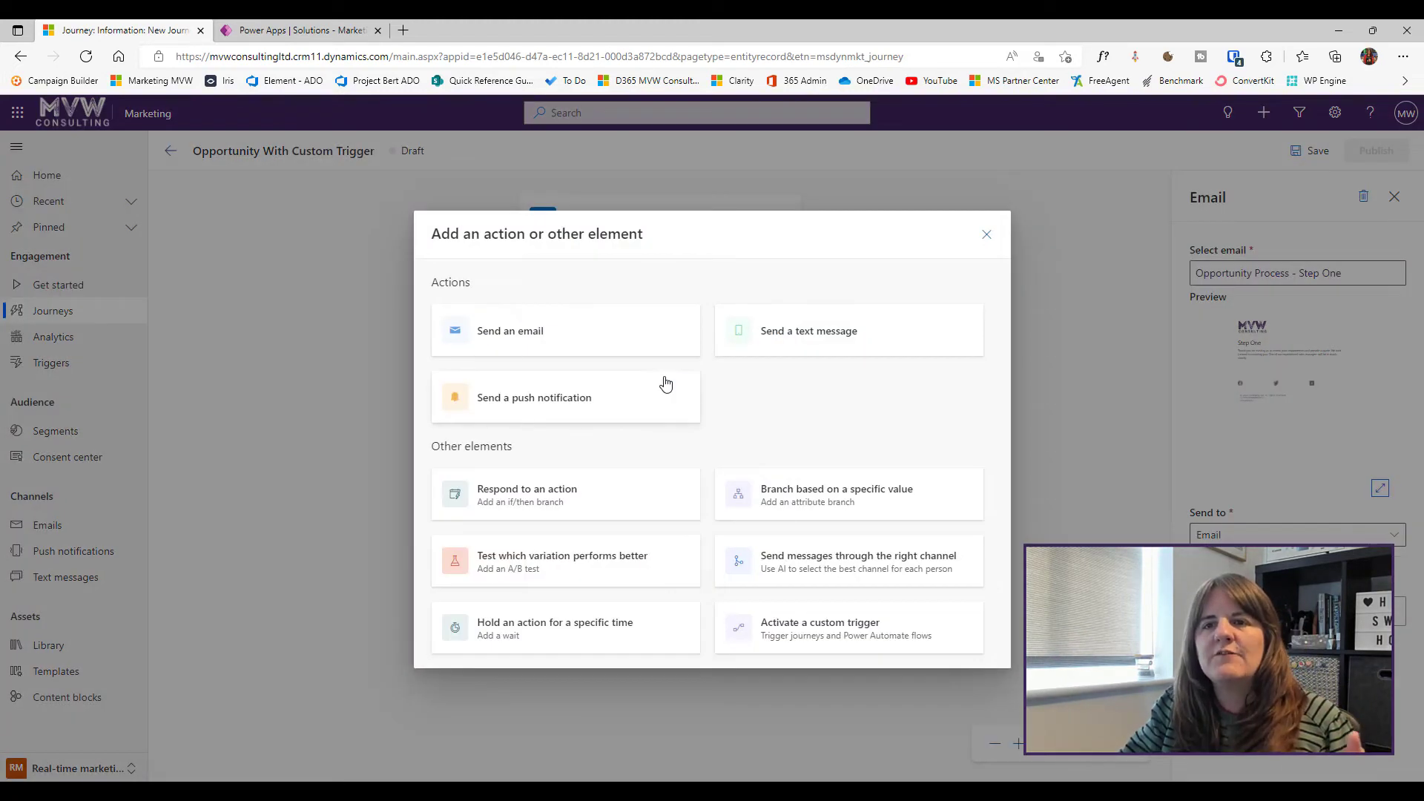
left_click(848, 636)
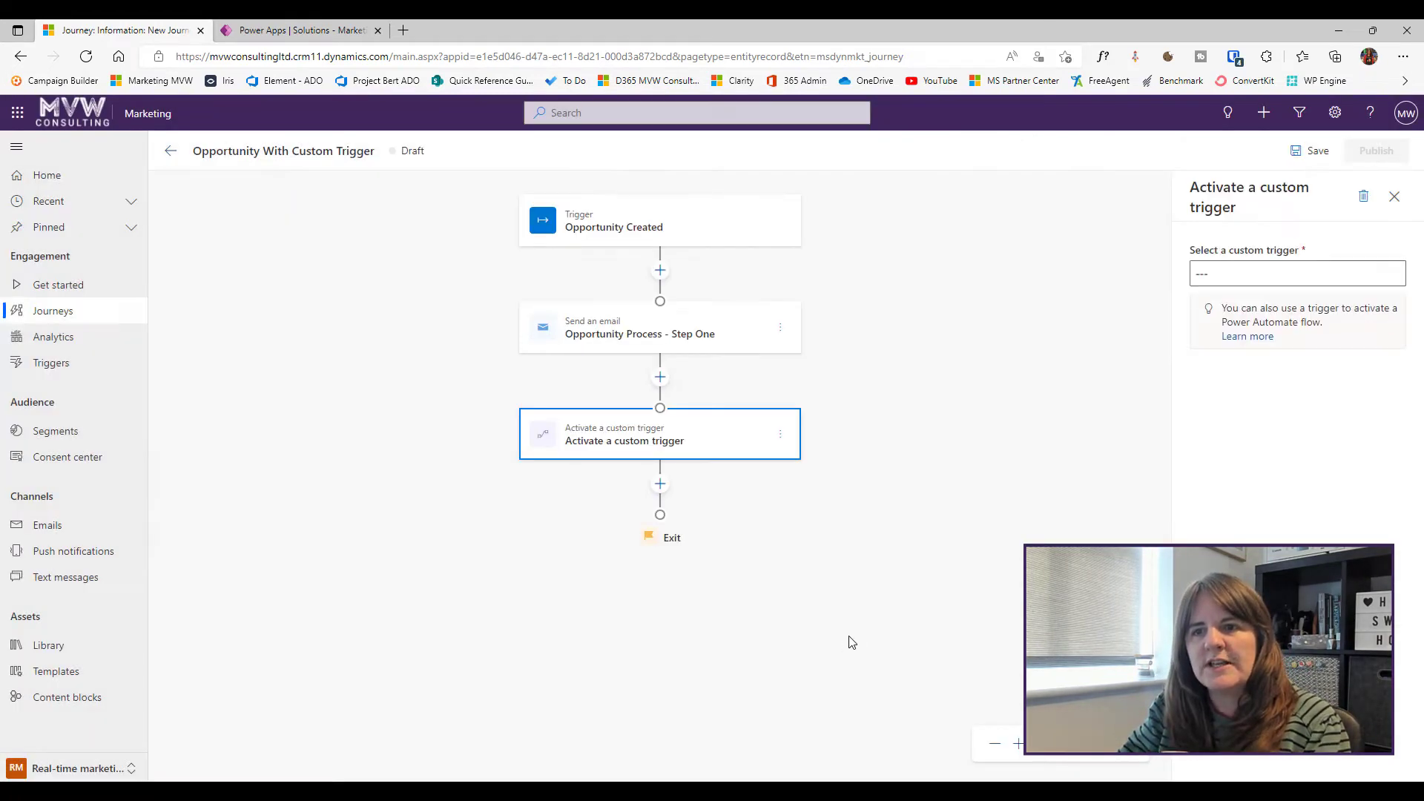
left_click(1287, 275)
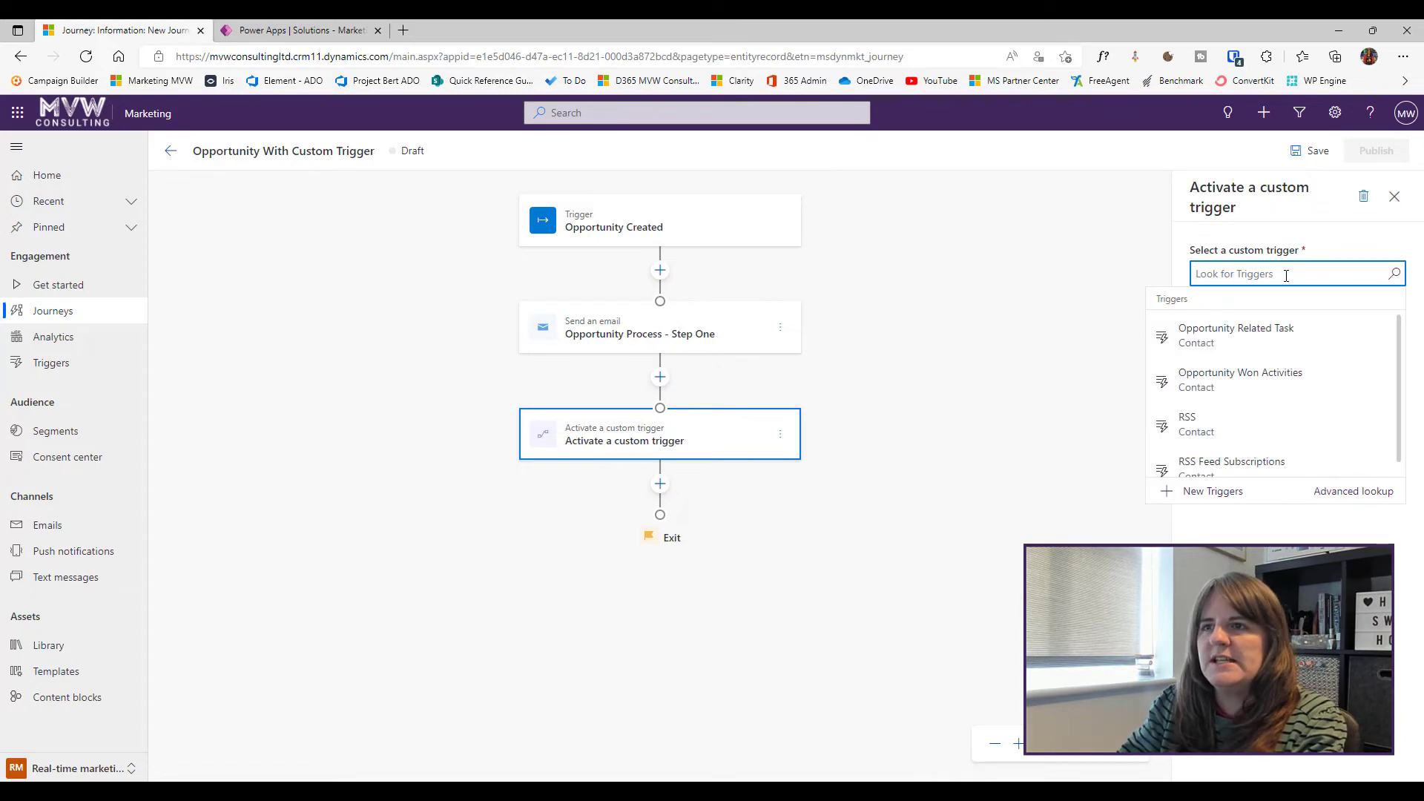
left_click(1280, 381)
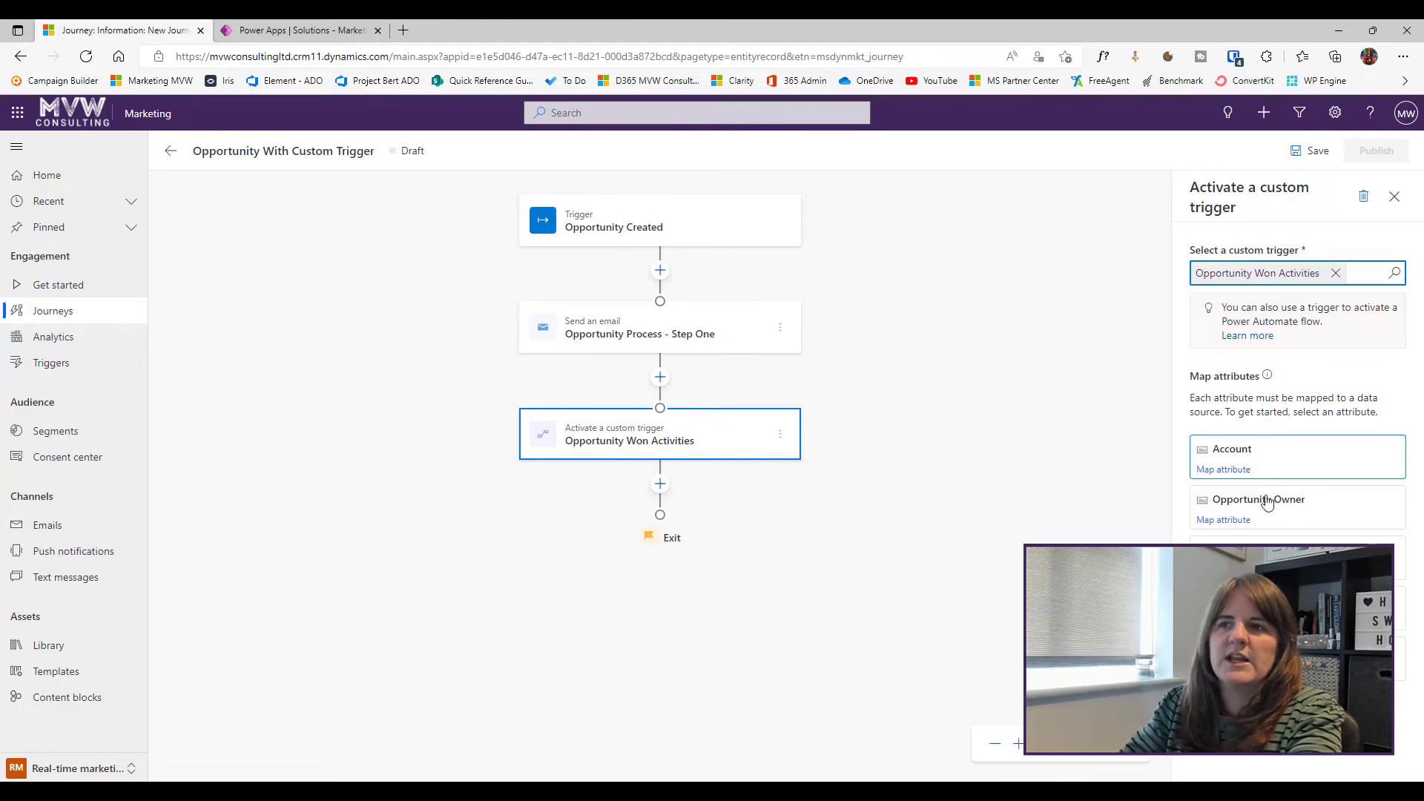
left_click(1291, 451)
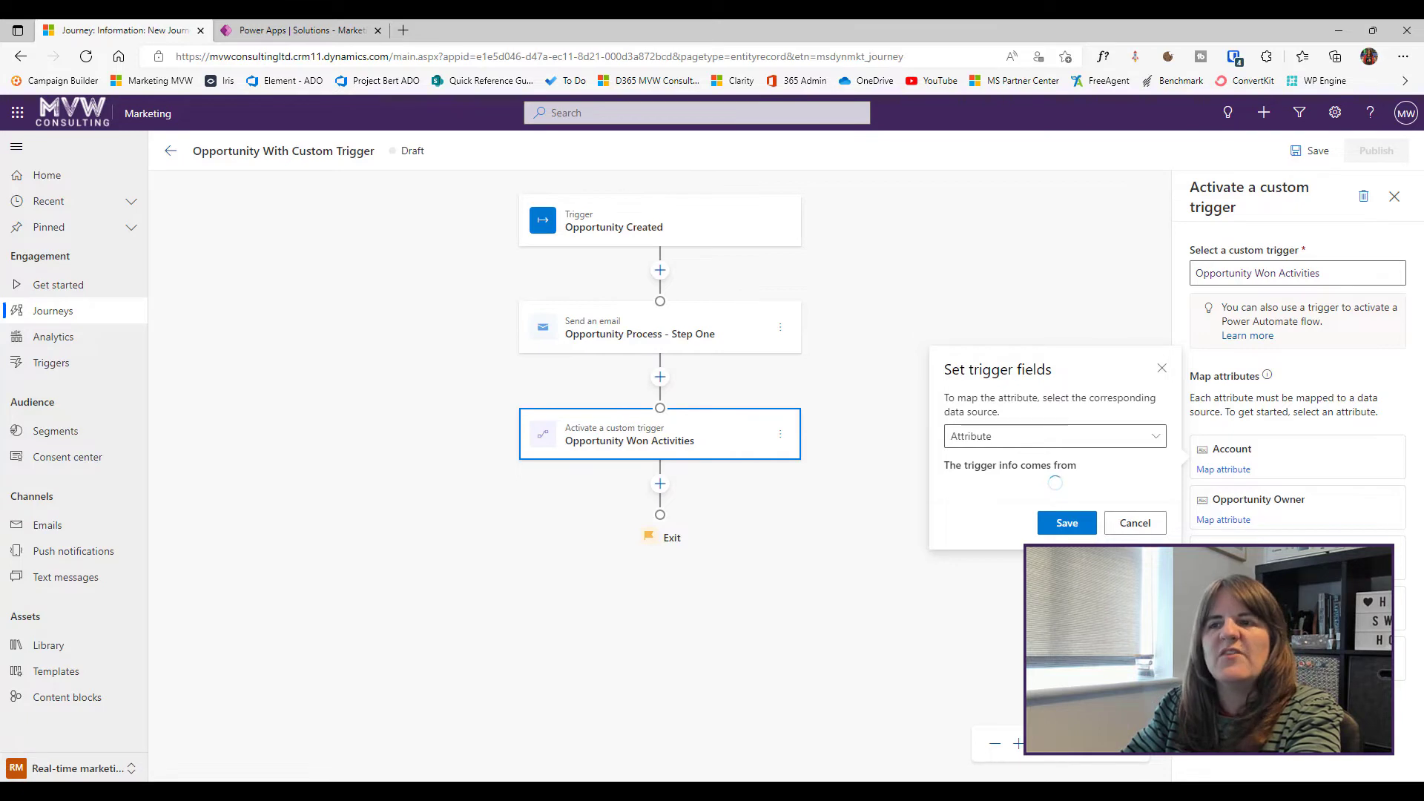
left_click(1137, 528)
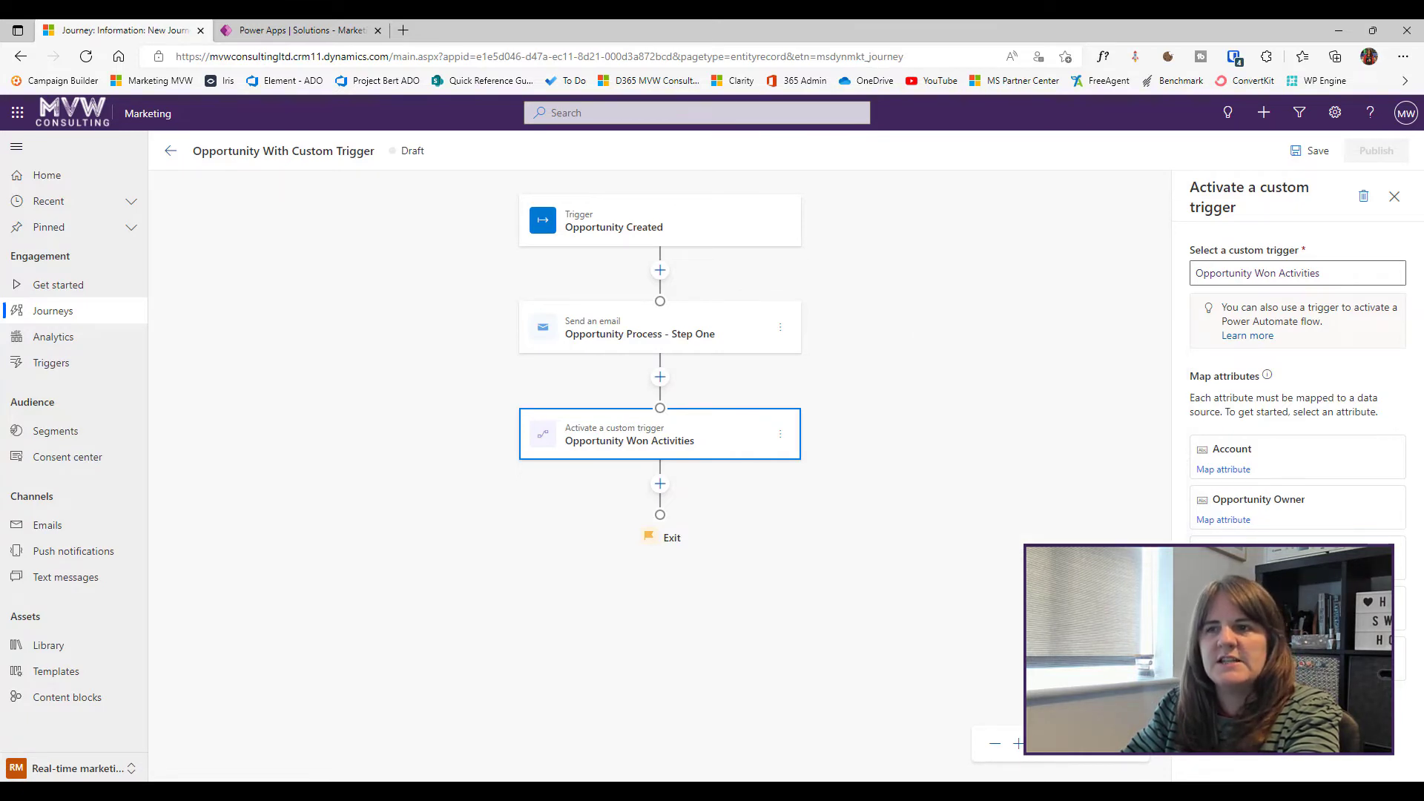
left_click(715, 320)
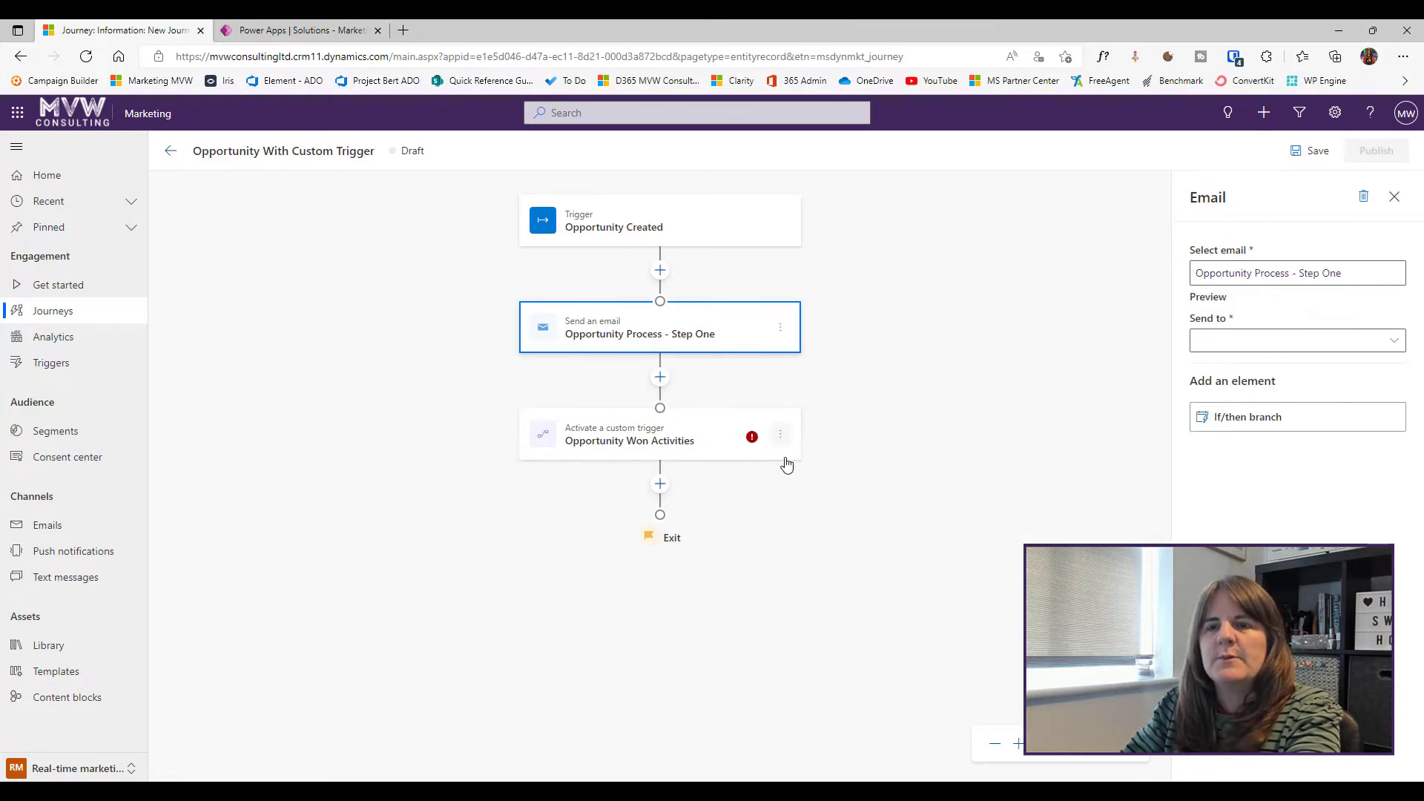
left_click(700, 451)
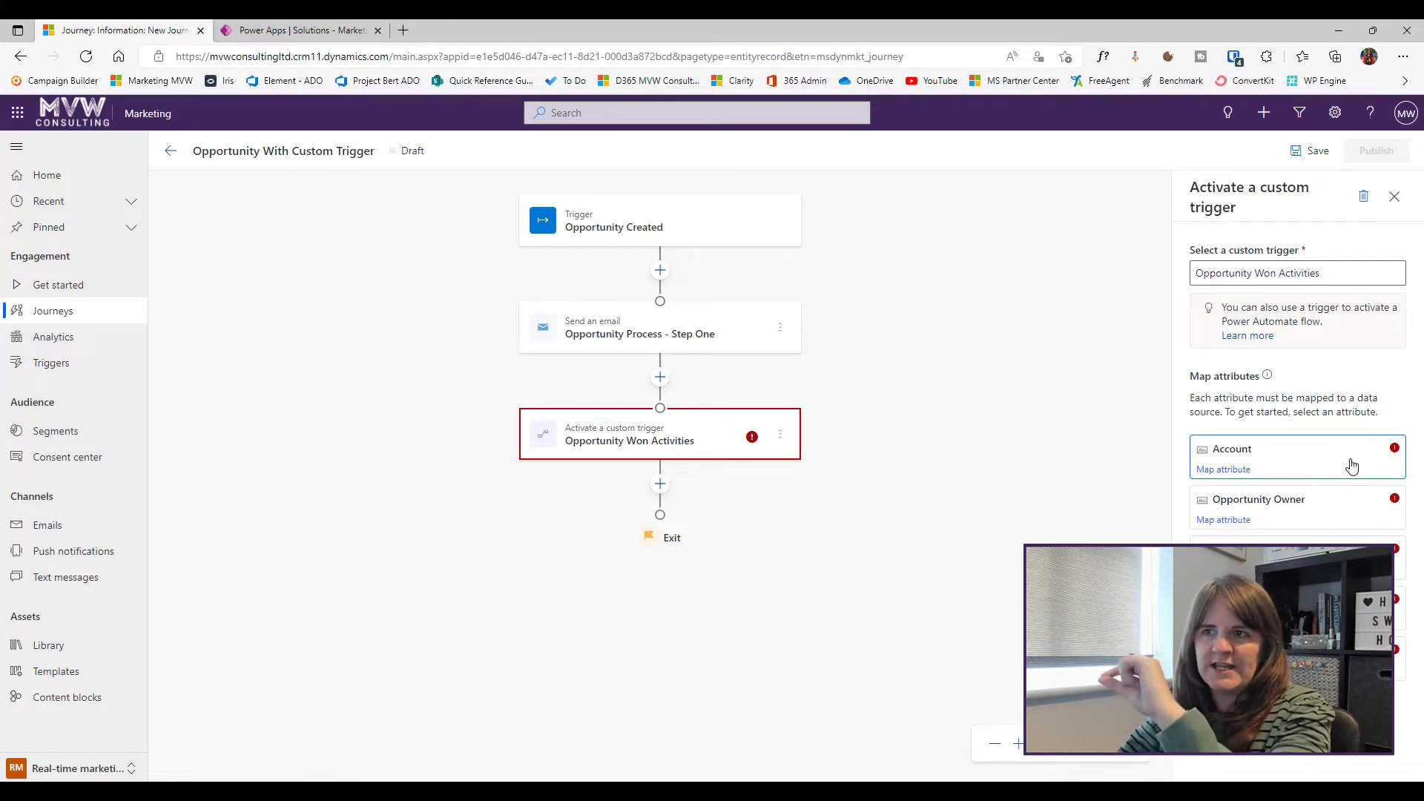
Map the Account attribute to Contact > Account > Account Name and Opportunity Owner to Opportunity created > Opportunity > Owning User > Full Name
left_click(1239, 471)
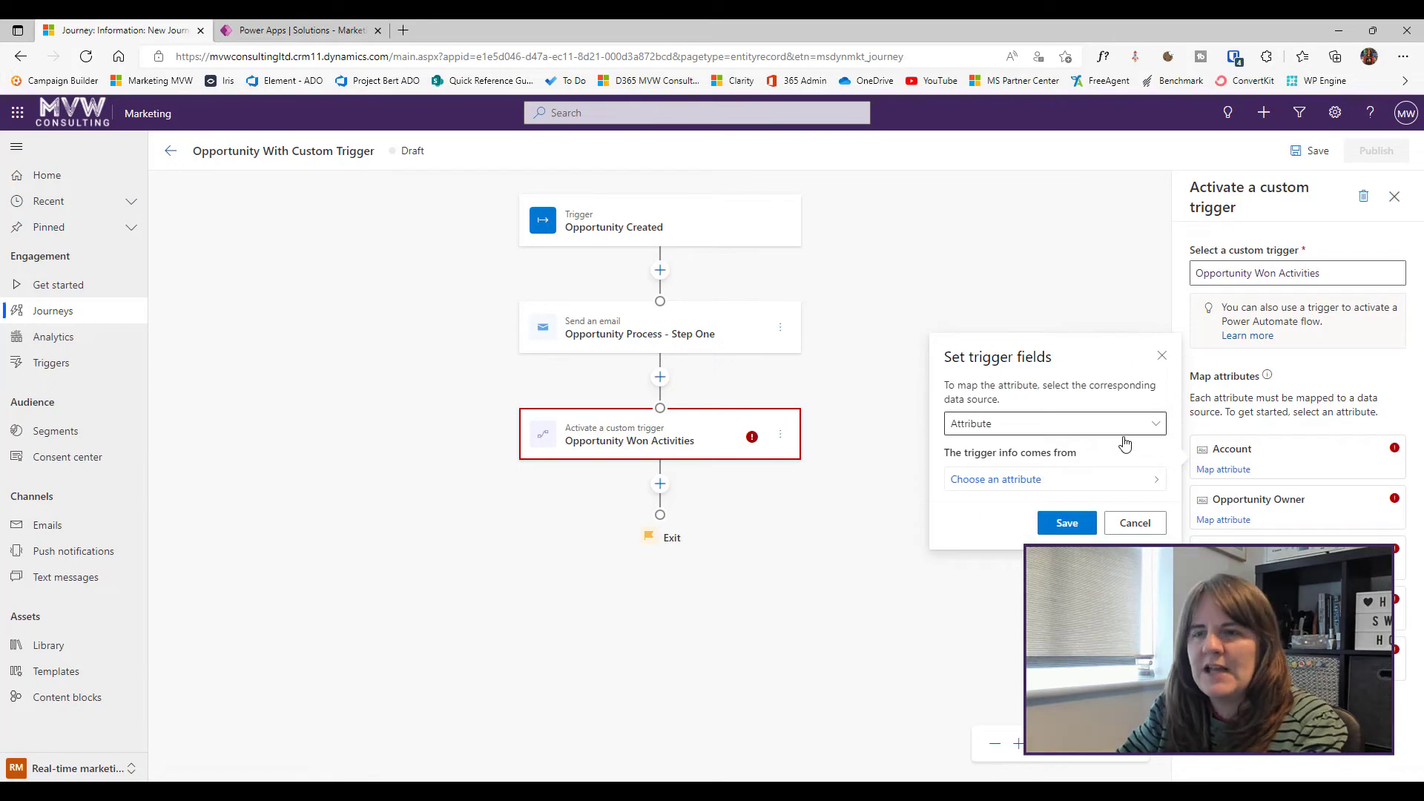
left_click(1097, 481)
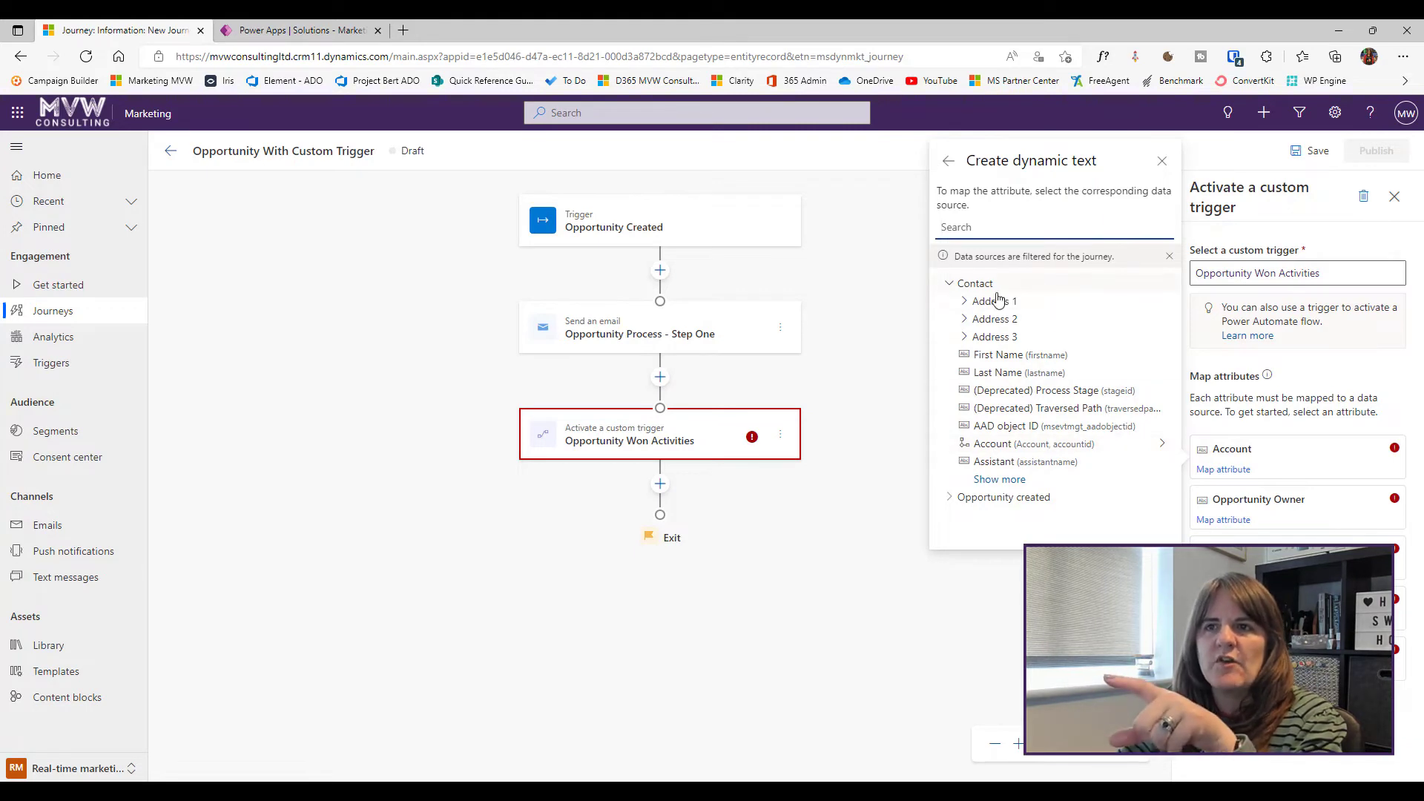
left_click(1121, 450)
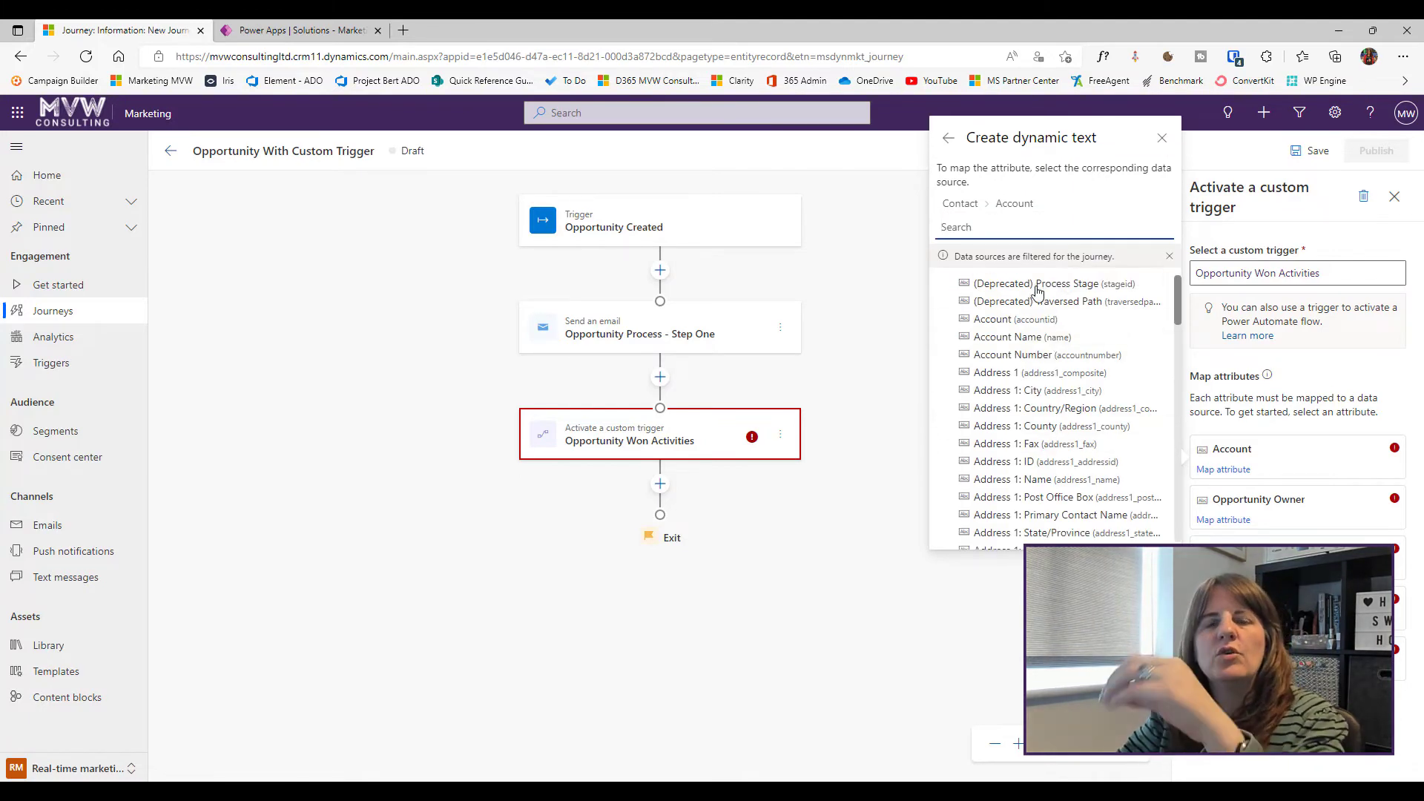
left_click(1030, 338)
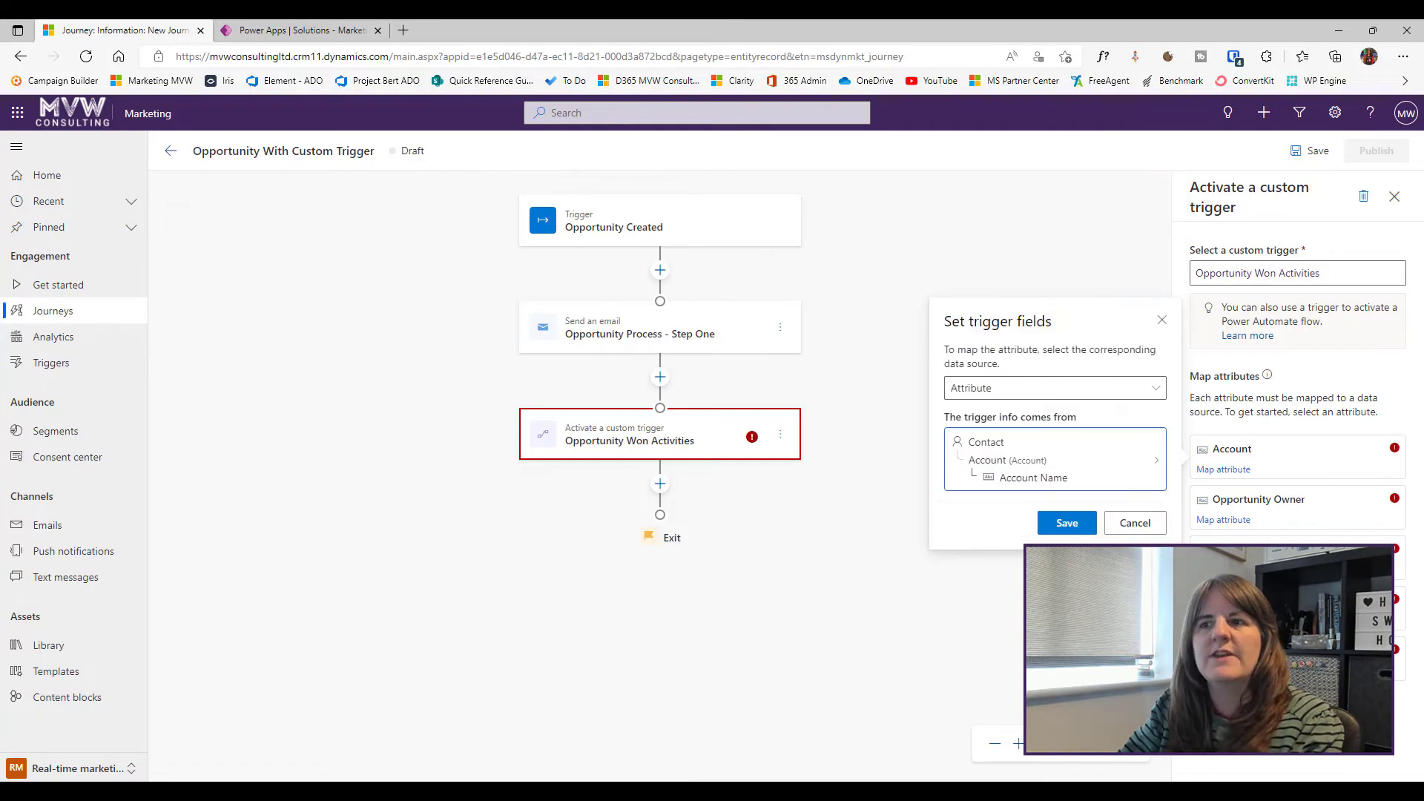
left_click(1068, 524)
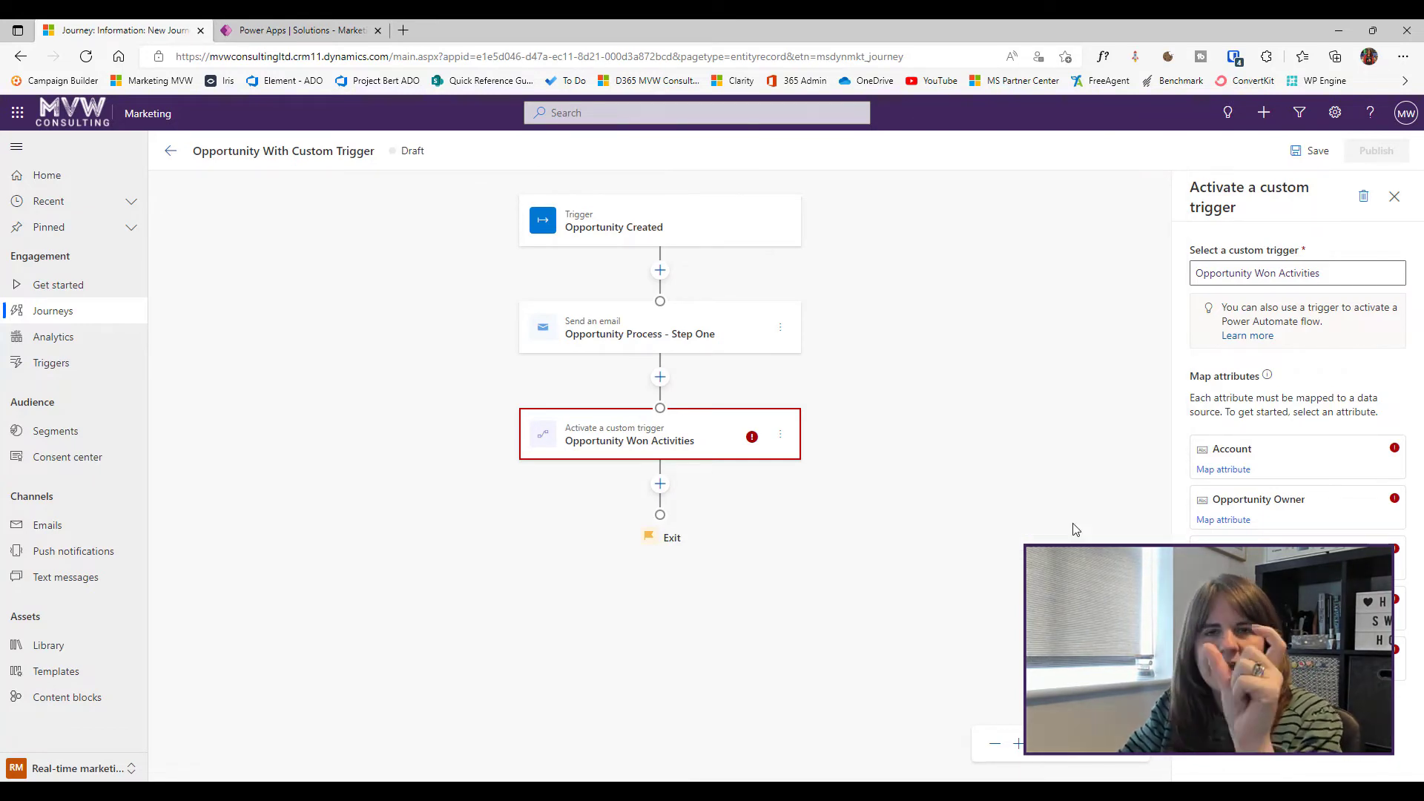
left_click(1222, 521)
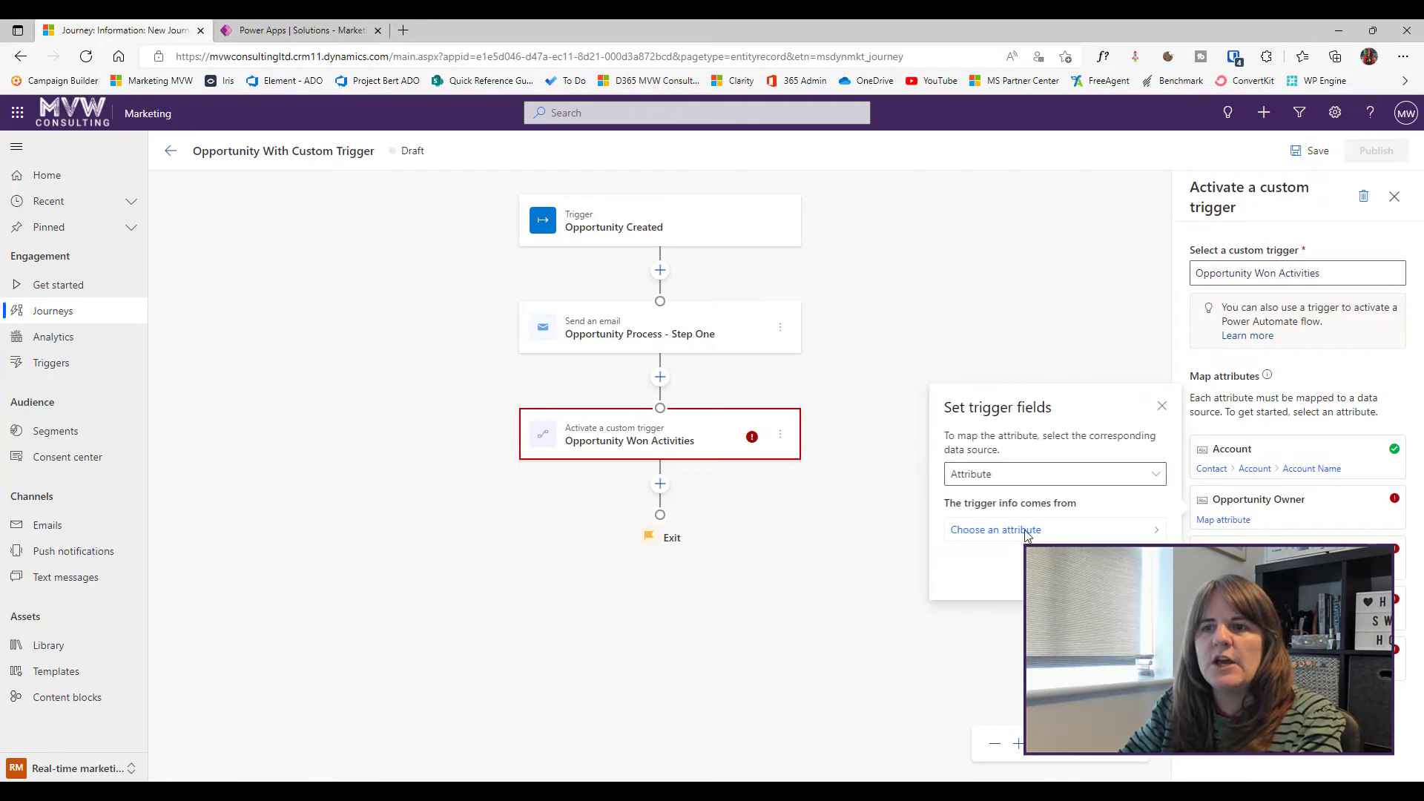
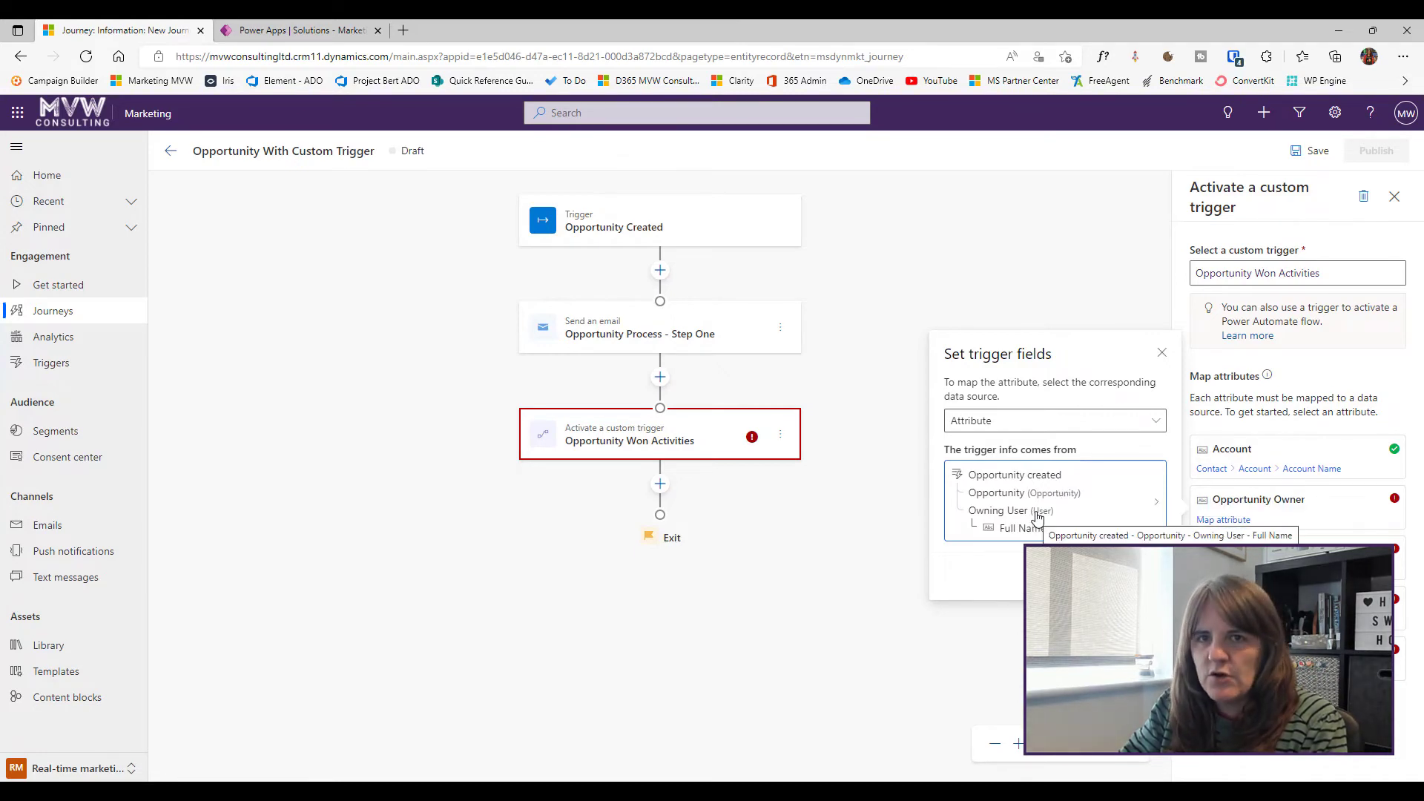
key("Escape")
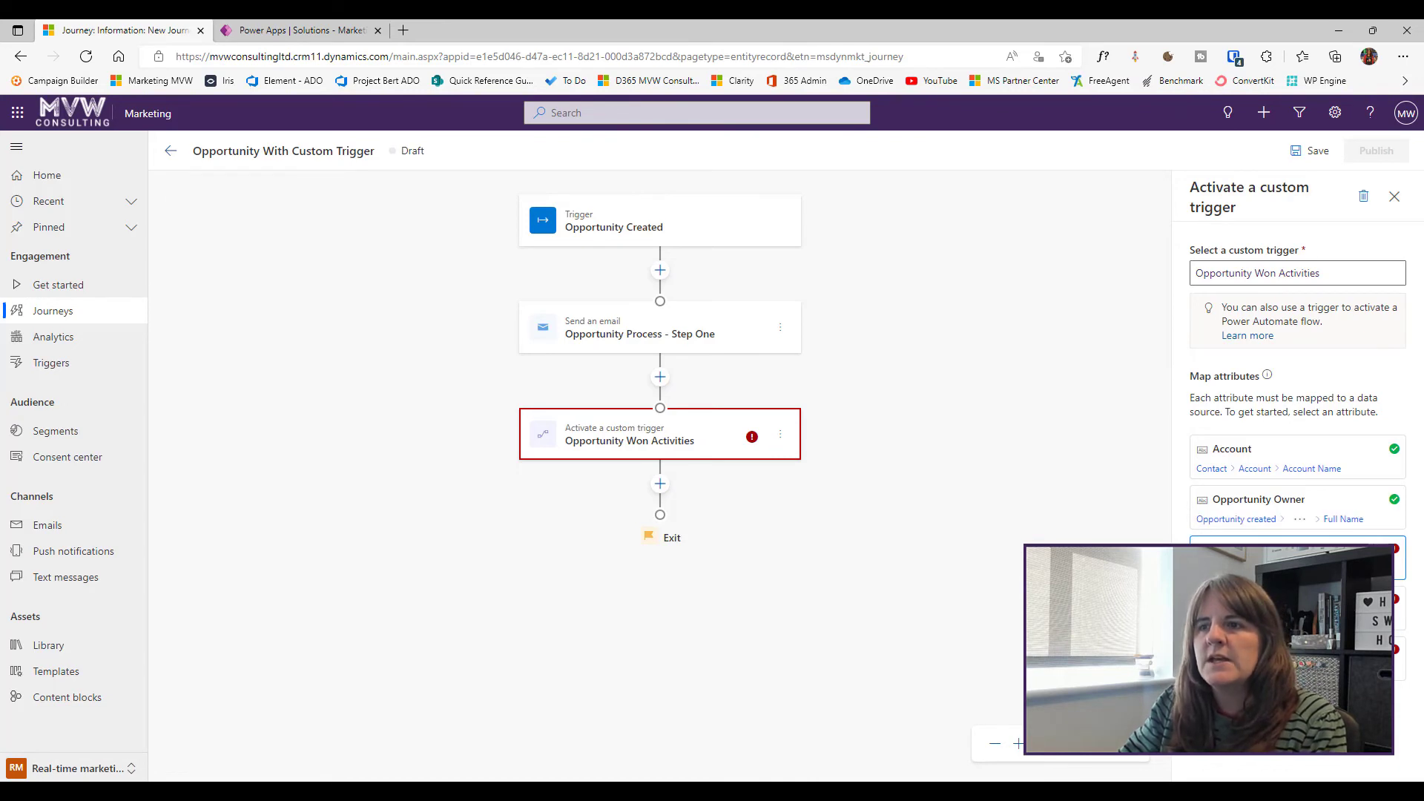
Map the third trigger attribute, below Opportunity Owner, to the Topic field of the Opportunity created trigger's opportunity
left_click(1298, 557)
left_click(995, 585)
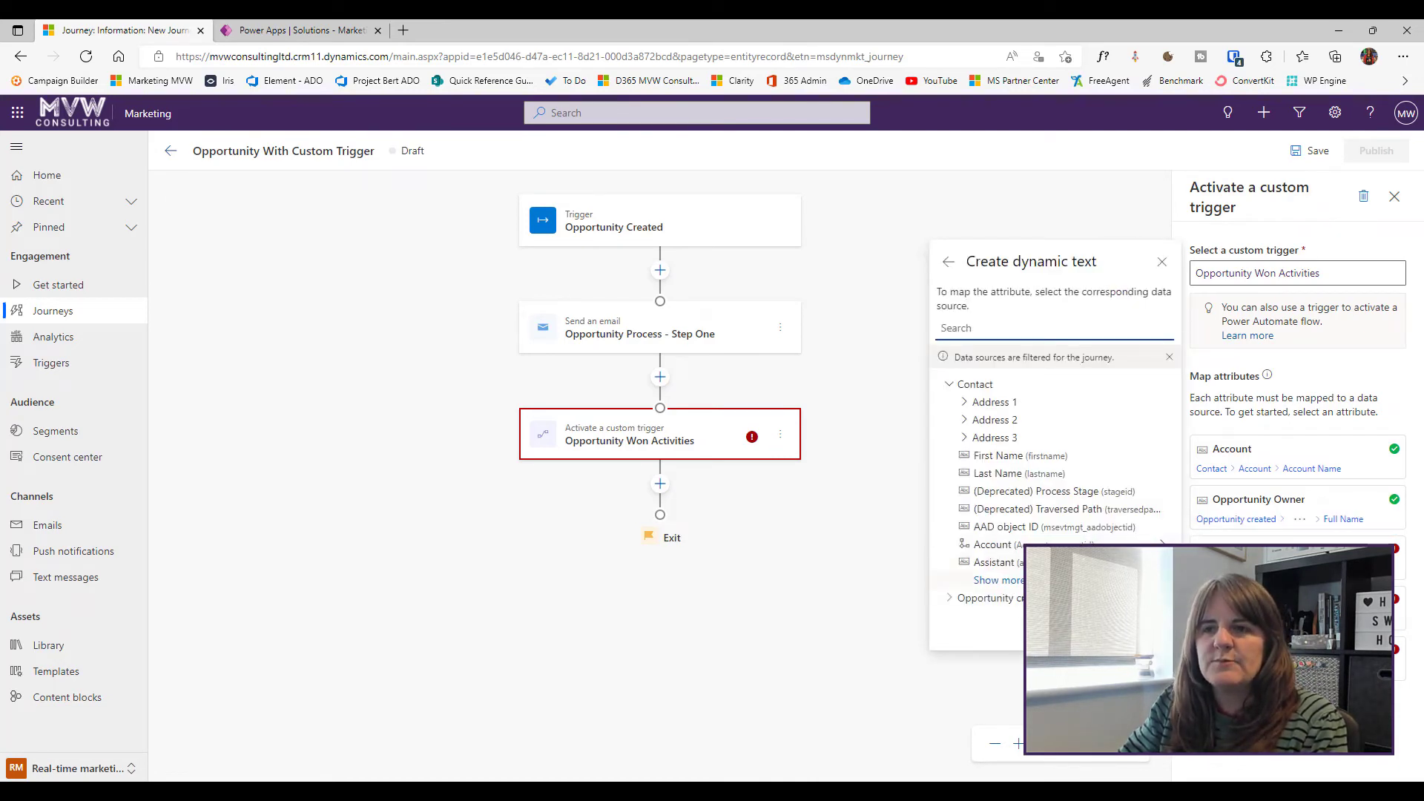
left_click(997, 616)
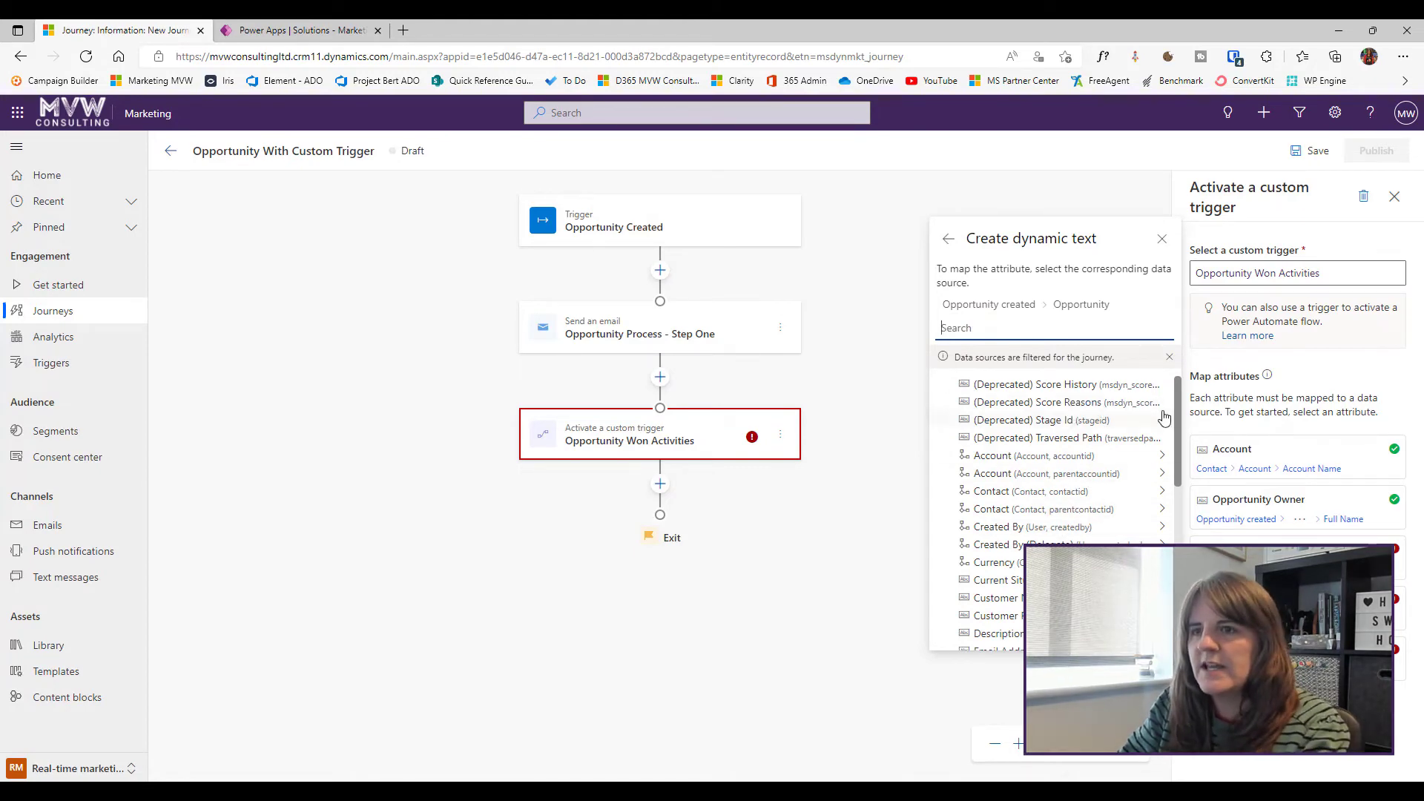
scroll(1179, 410, "down", 10)
scroll(1002, 623, "down", 2)
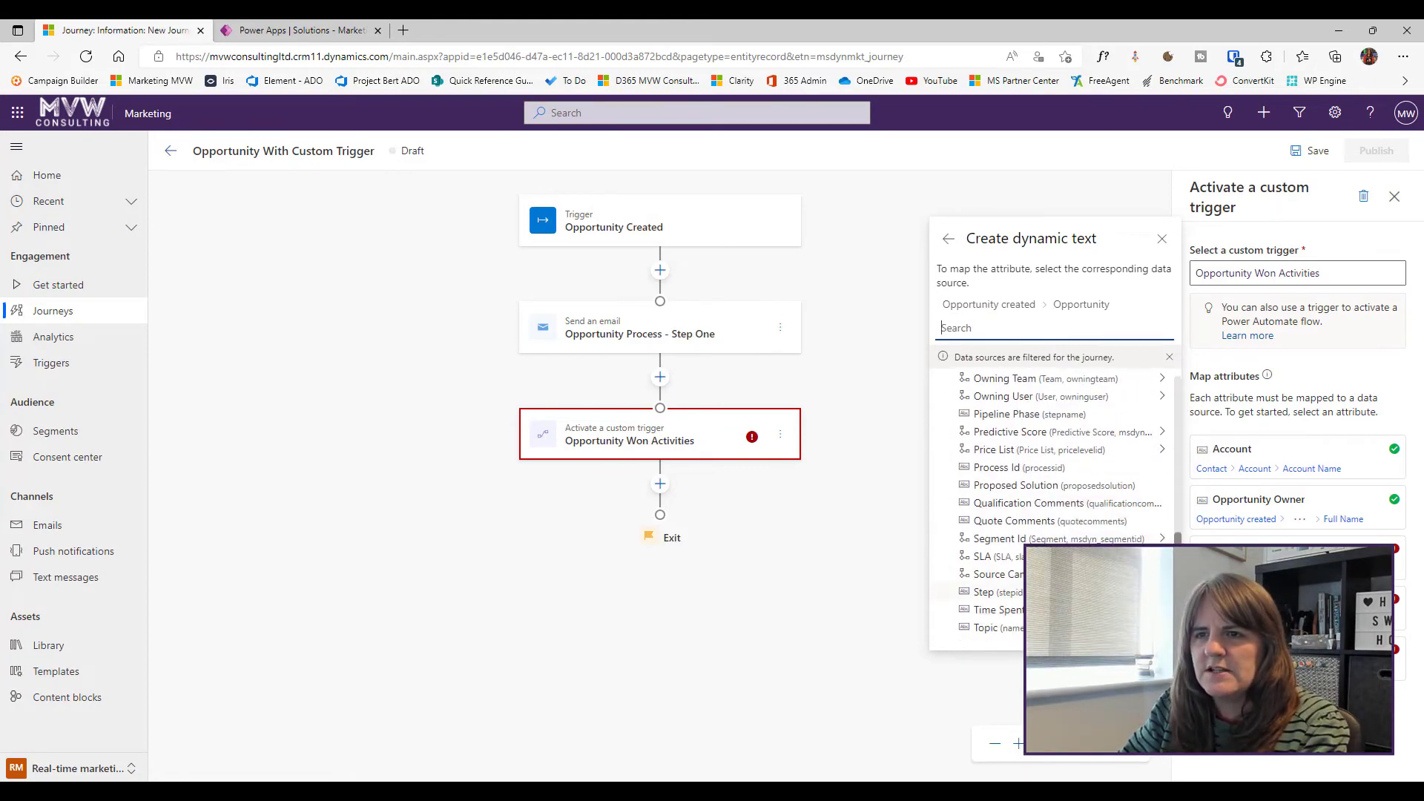
left_click(1000, 627)
left_click(1084, 627)
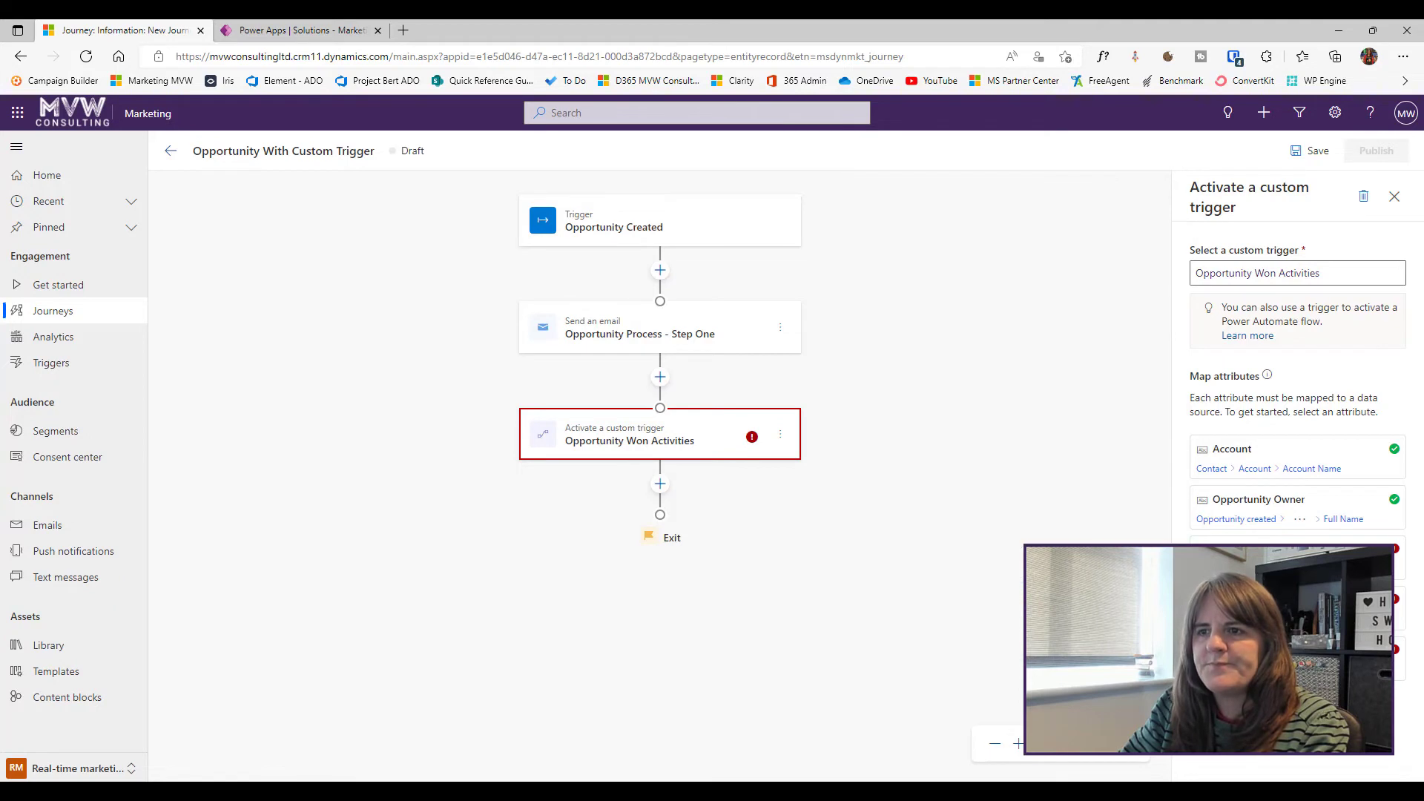
Map the fourth trigger attribute to a fixed value beginning with "New Business" instead of a data attribute
left_click(1261, 601)
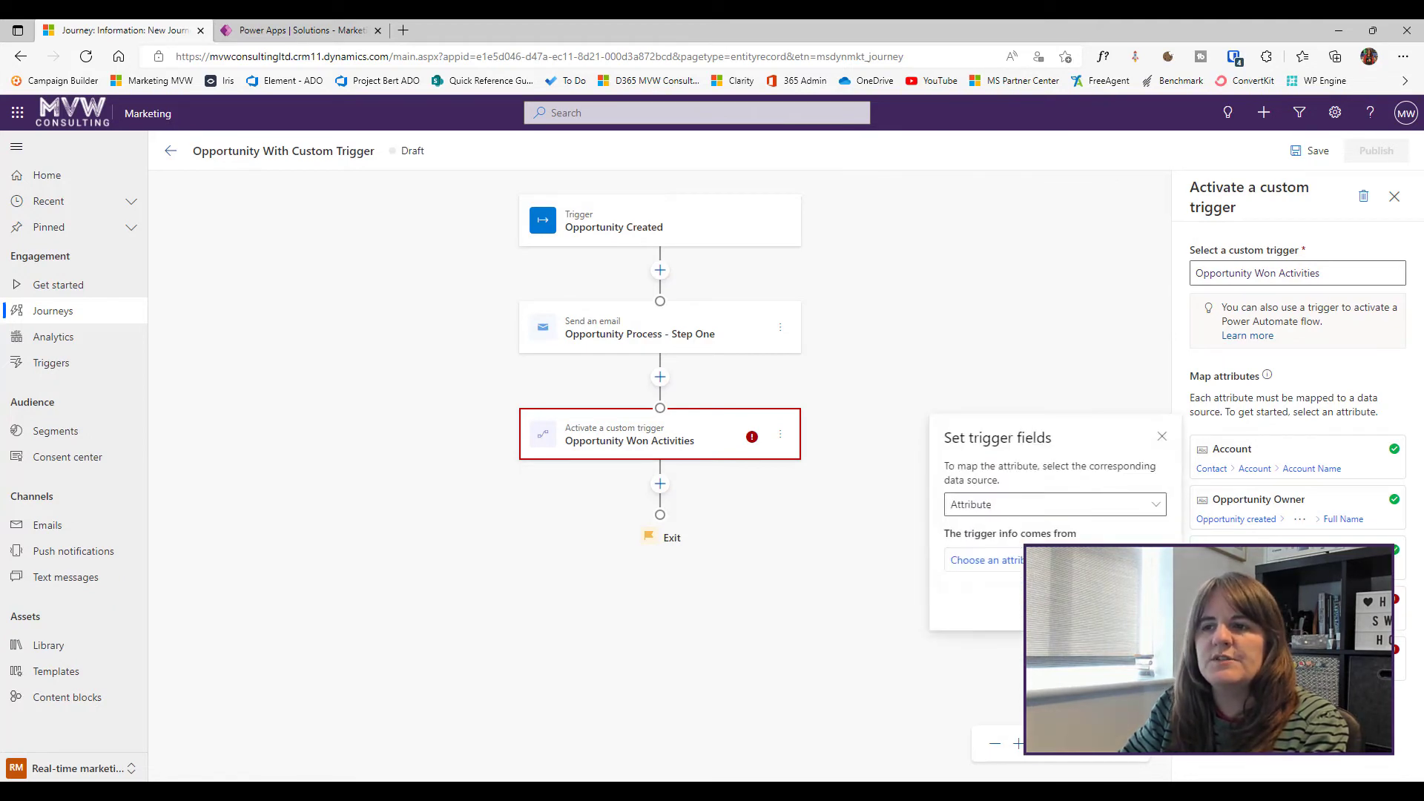
left_click(1067, 508)
left_click(979, 557)
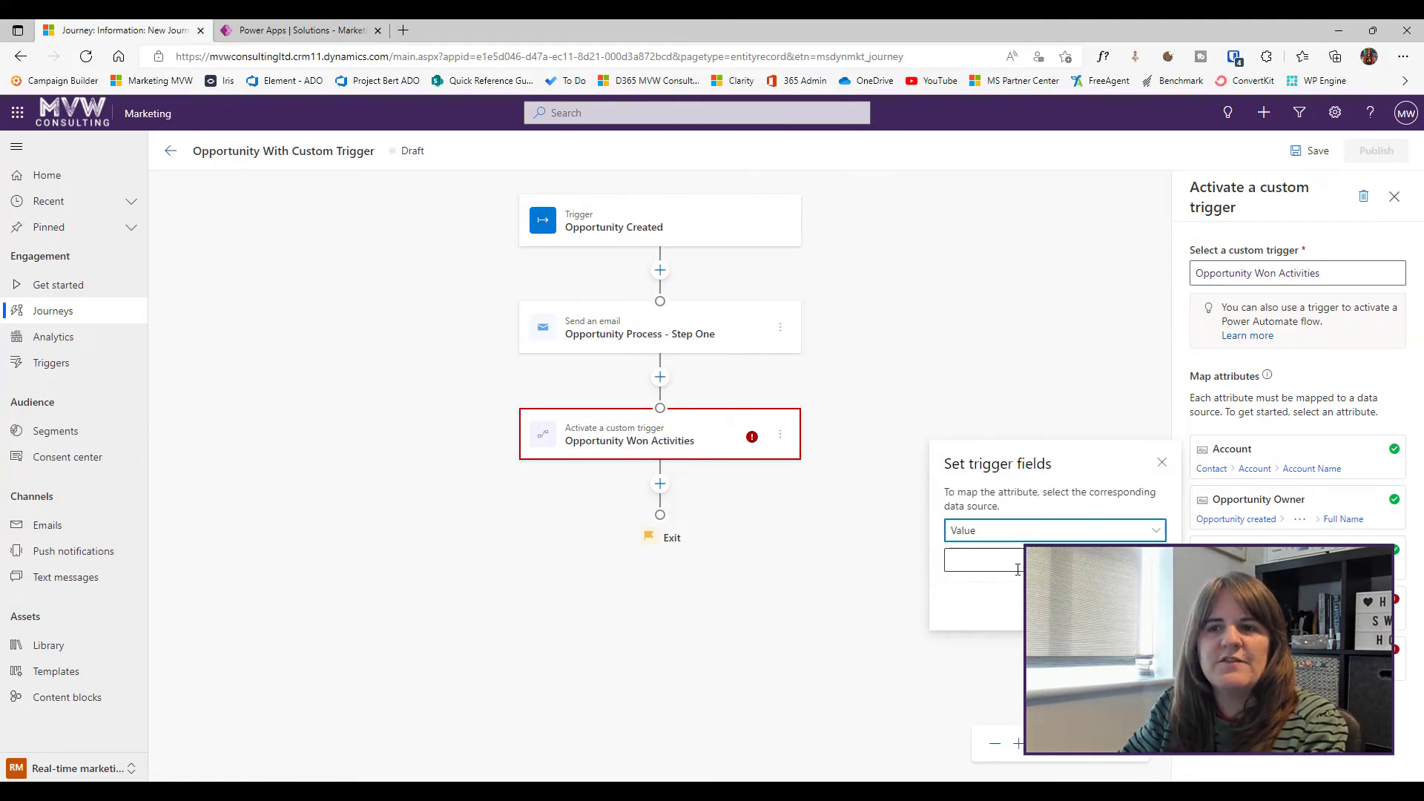
type("N")
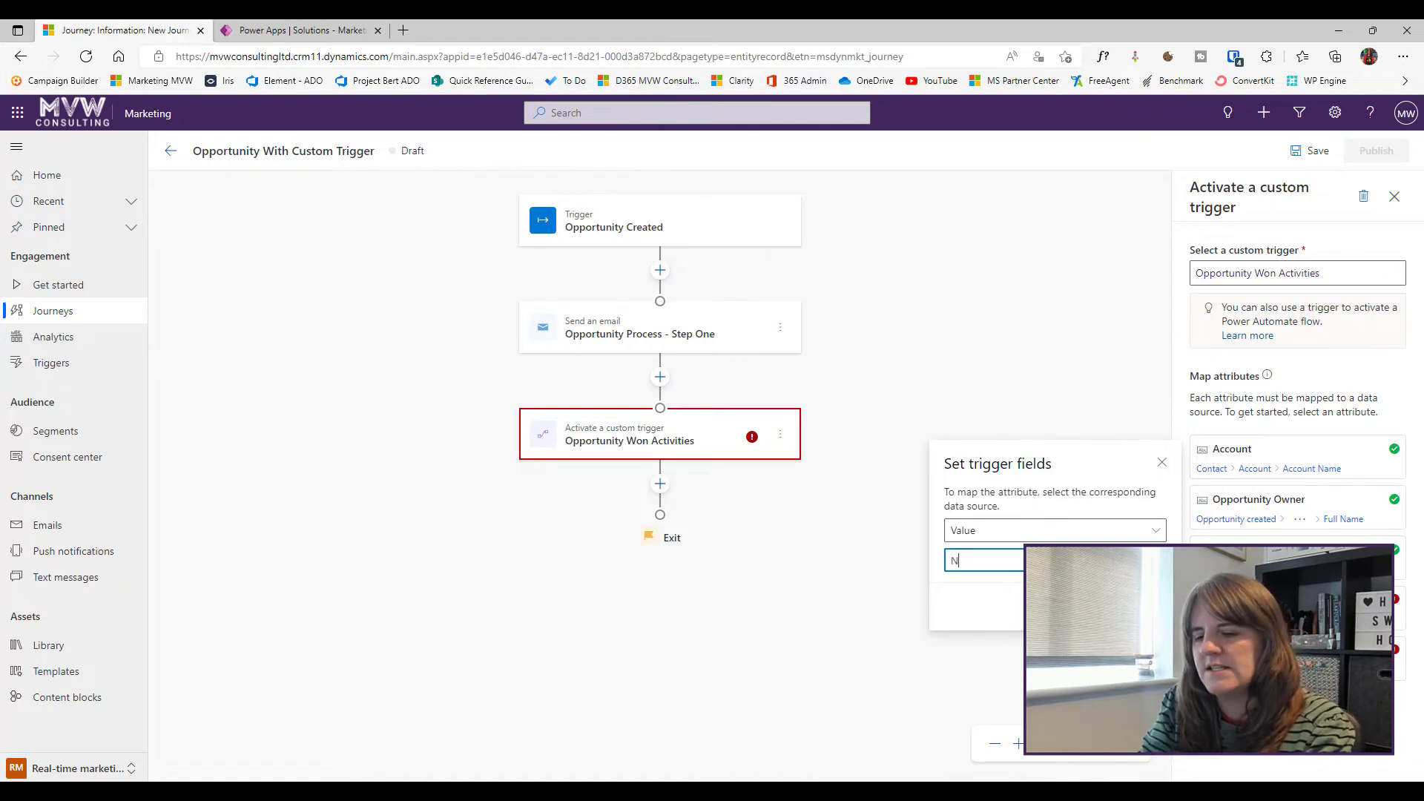
type("ew Business V")
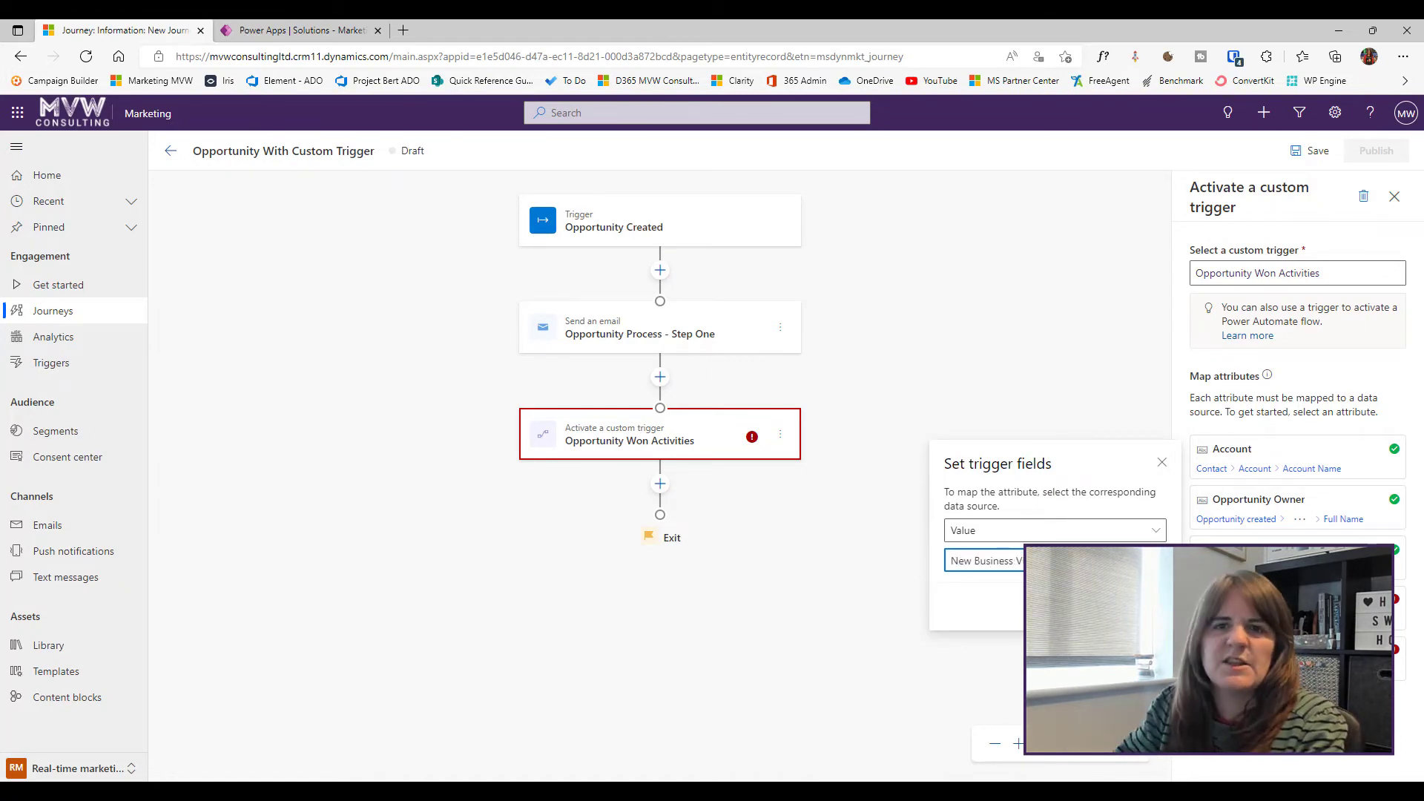
key("Return")
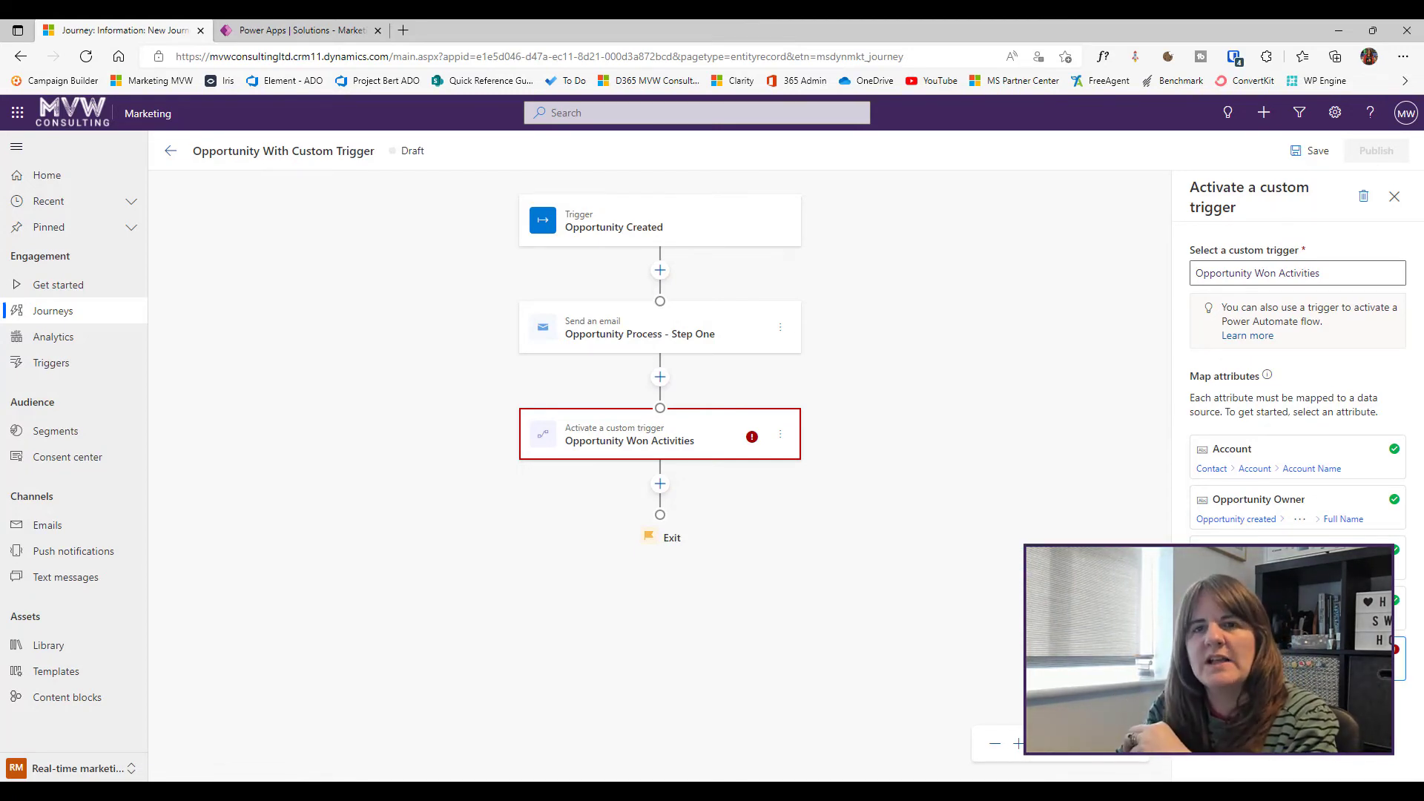
Map the fifth trigger attribute to the Proposed Solution field of the Opportunity created trigger's opportunity
left_click(1298, 659)
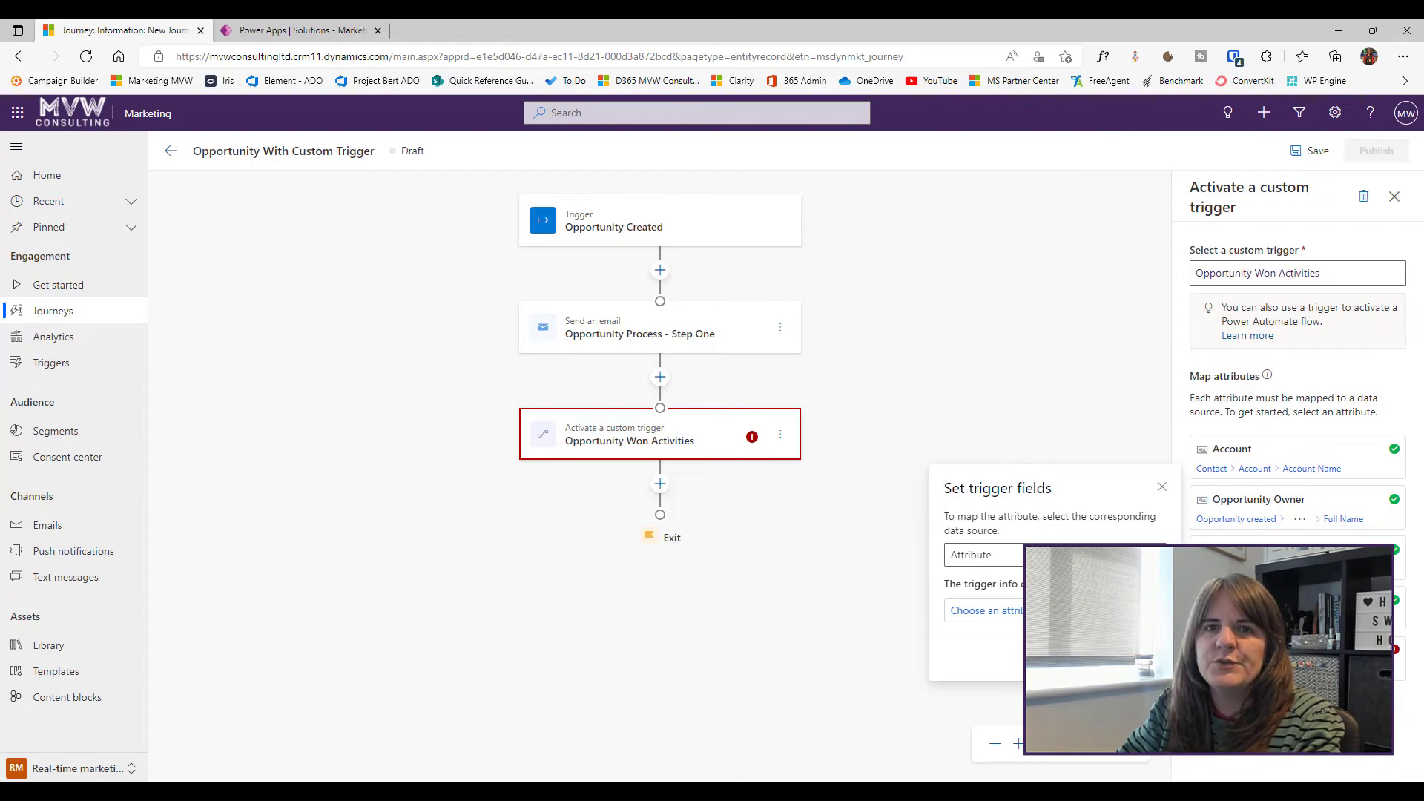
left_click(987, 610)
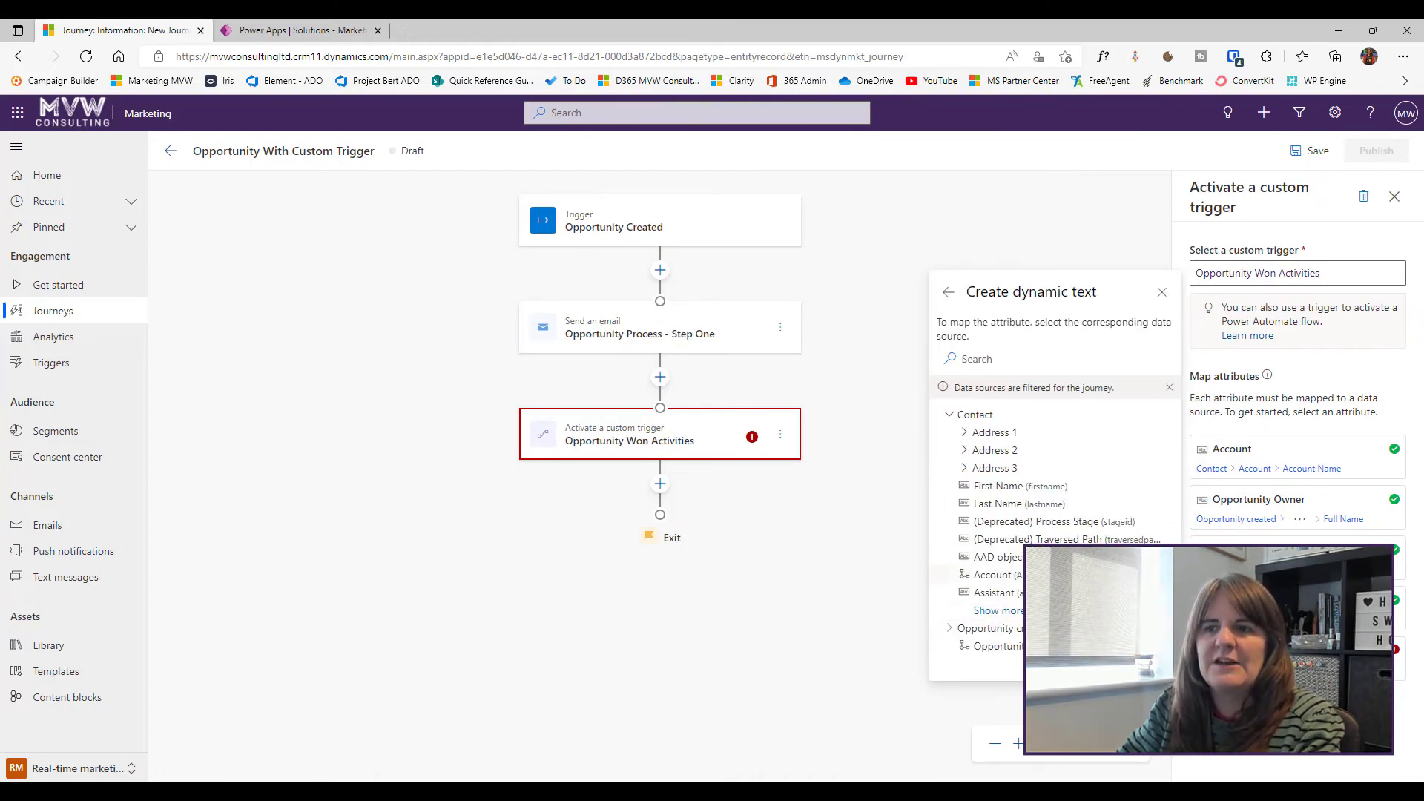
left_click(994, 646)
scroll(1054, 541, "down", 10)
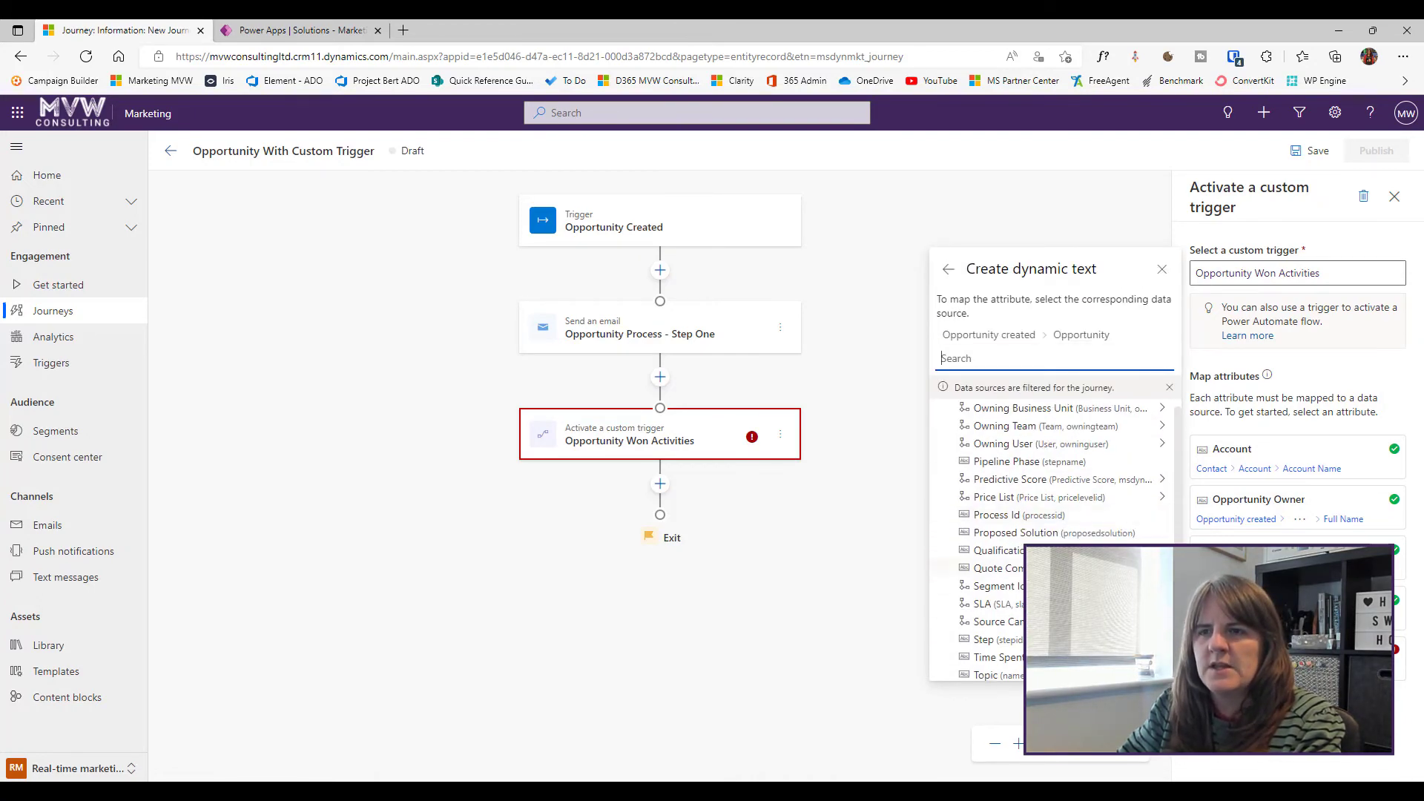
left_click(1054, 534)
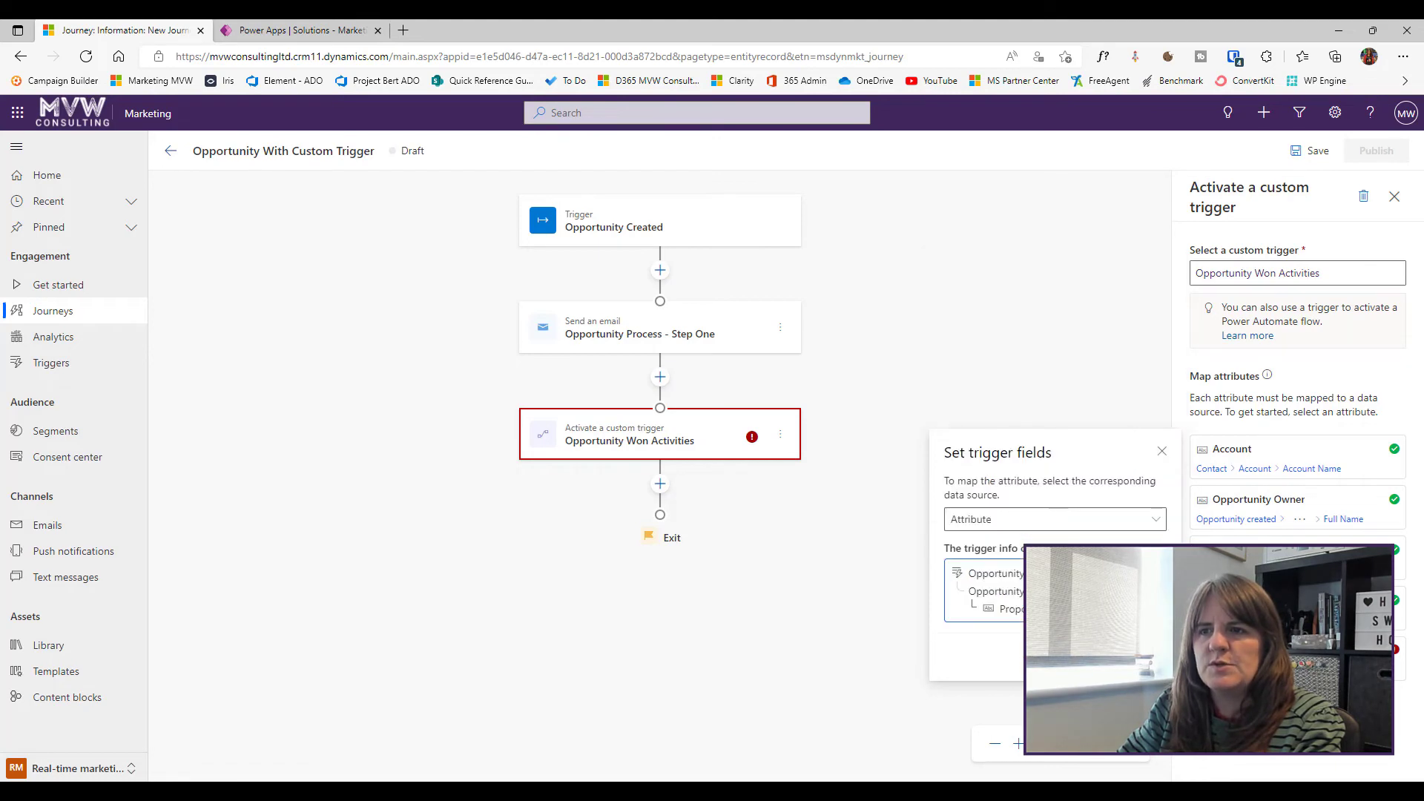
key("Return")
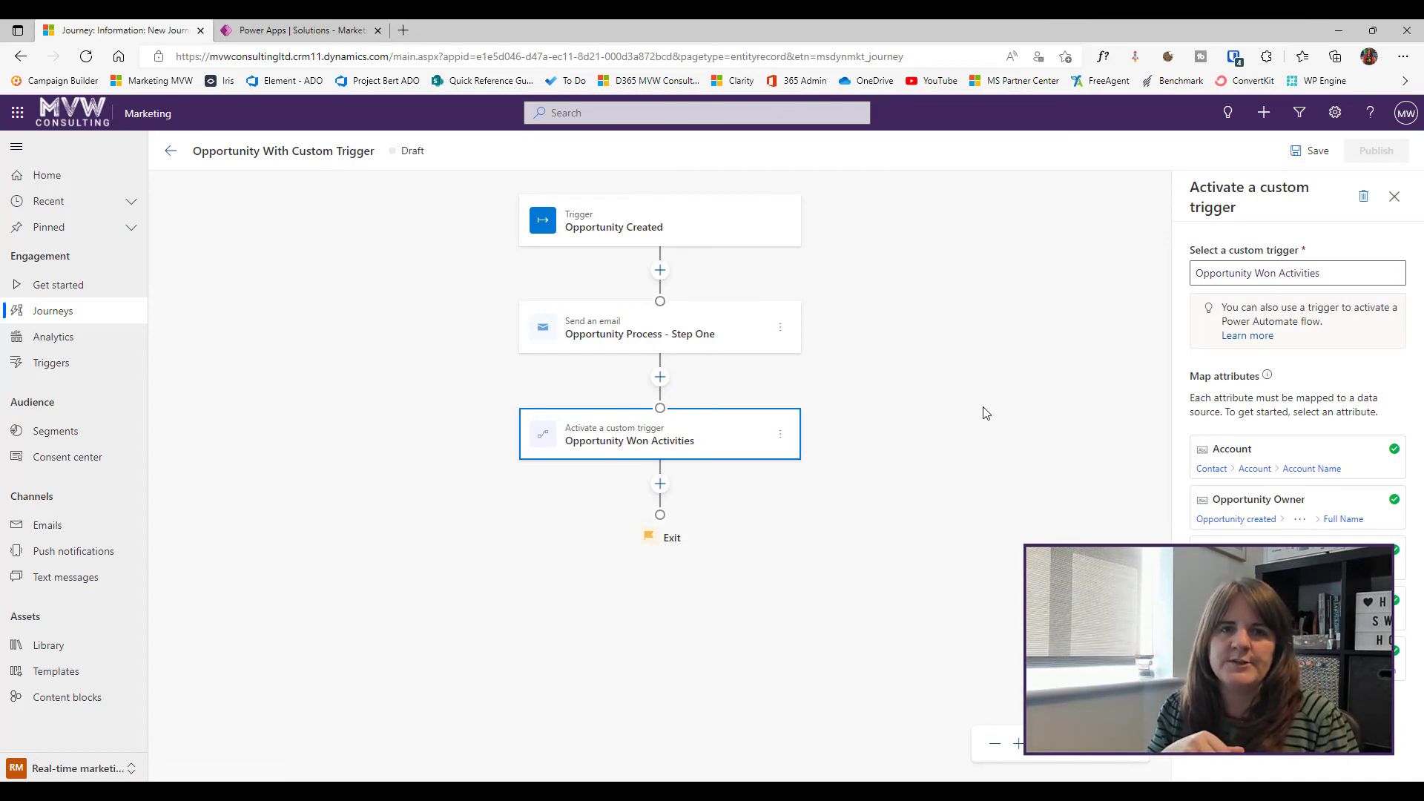
Leave the draft and open the live New Business Opportunity Process journey to examine its Opportunity Won Activities custom trigger element
left_click(66, 313)
left_click(804, 515)
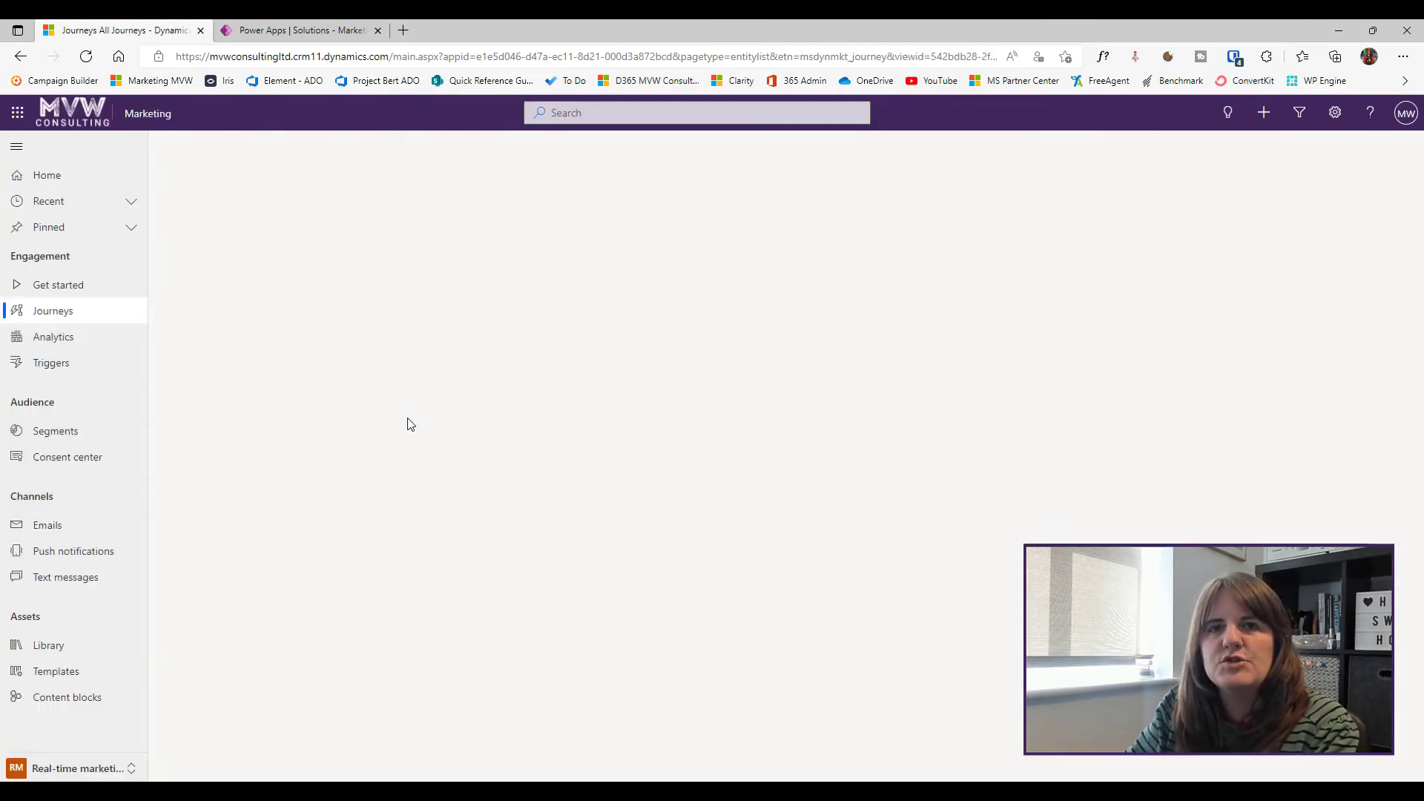
left_click(328, 258)
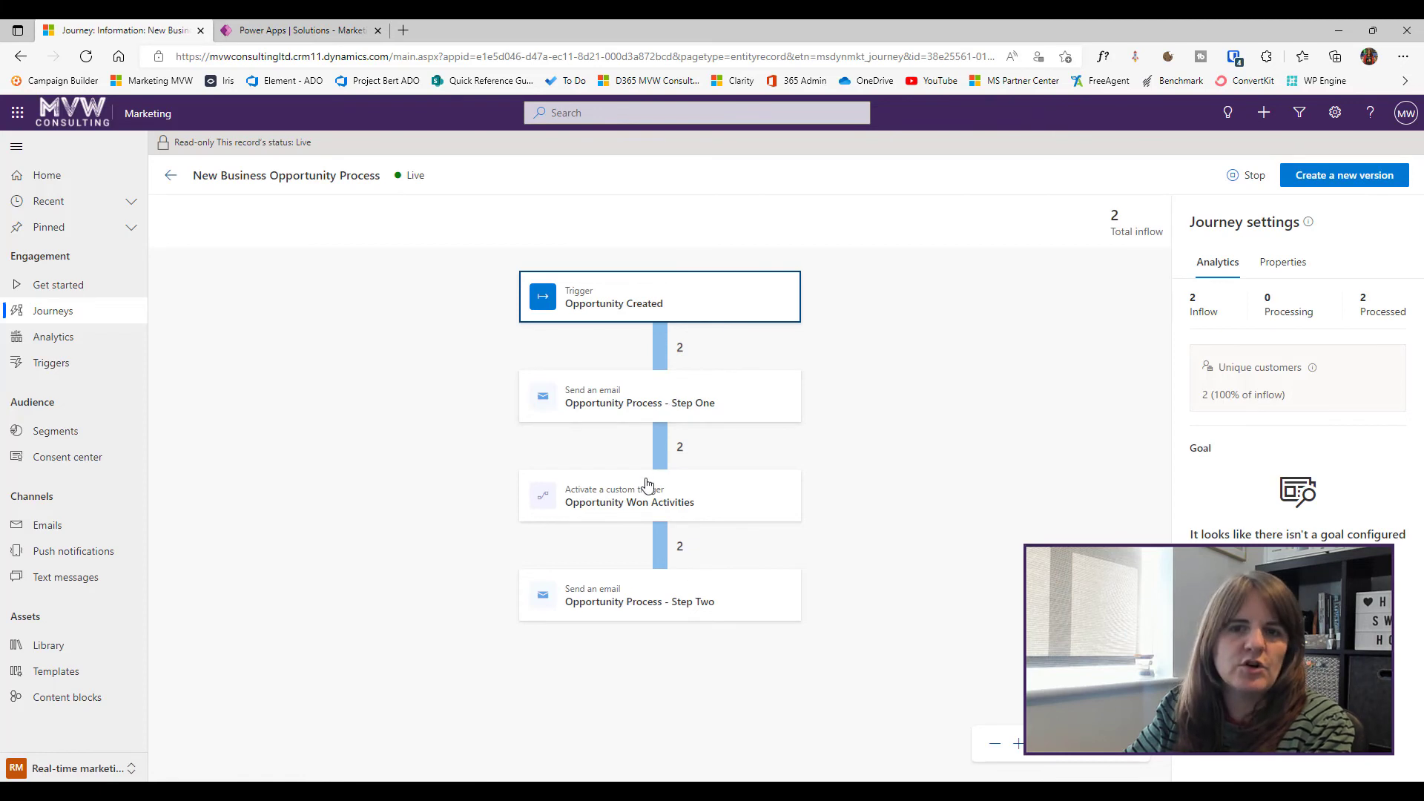
left_click(638, 500)
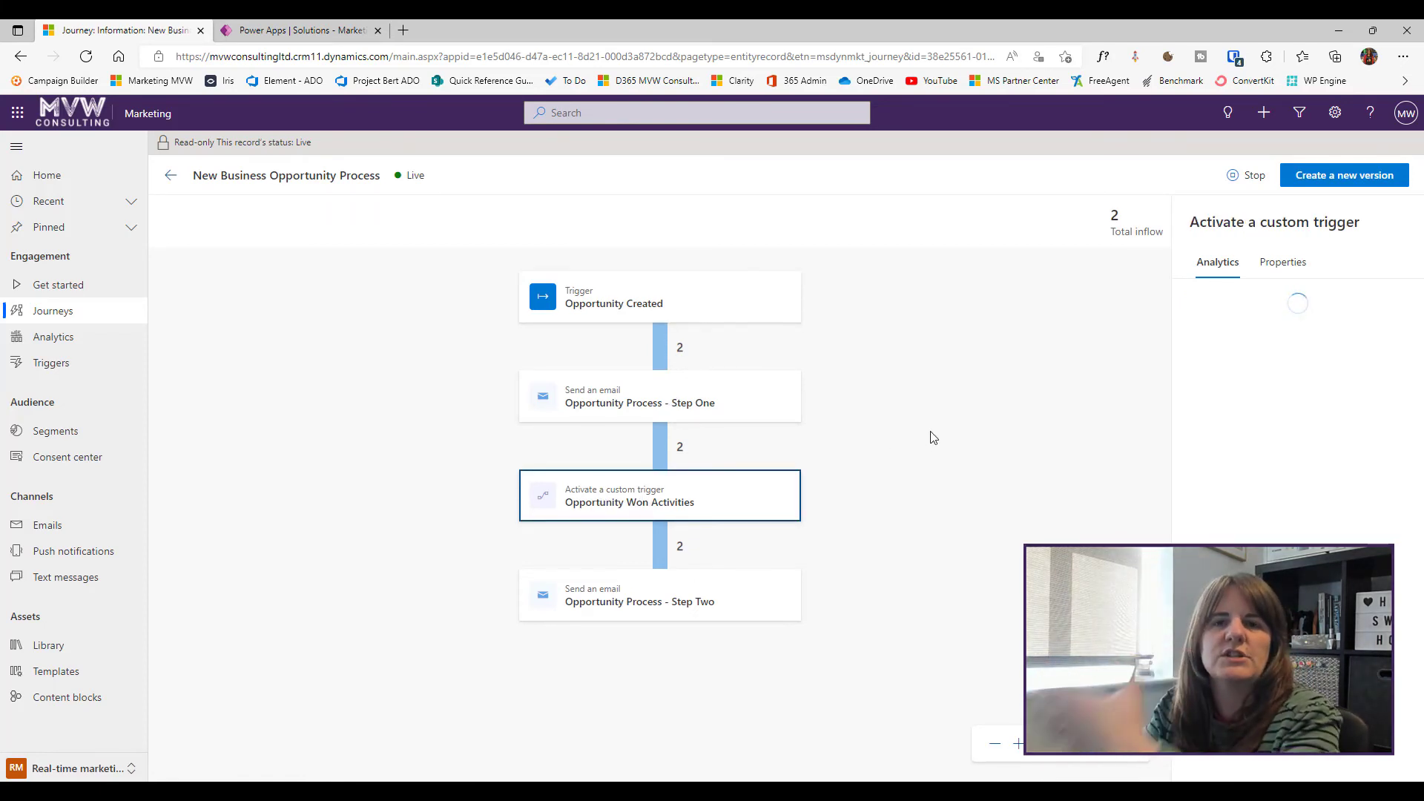
Switch to the Outbound marketing area and open the New Business Deal task from My Tasks
left_click(95, 771)
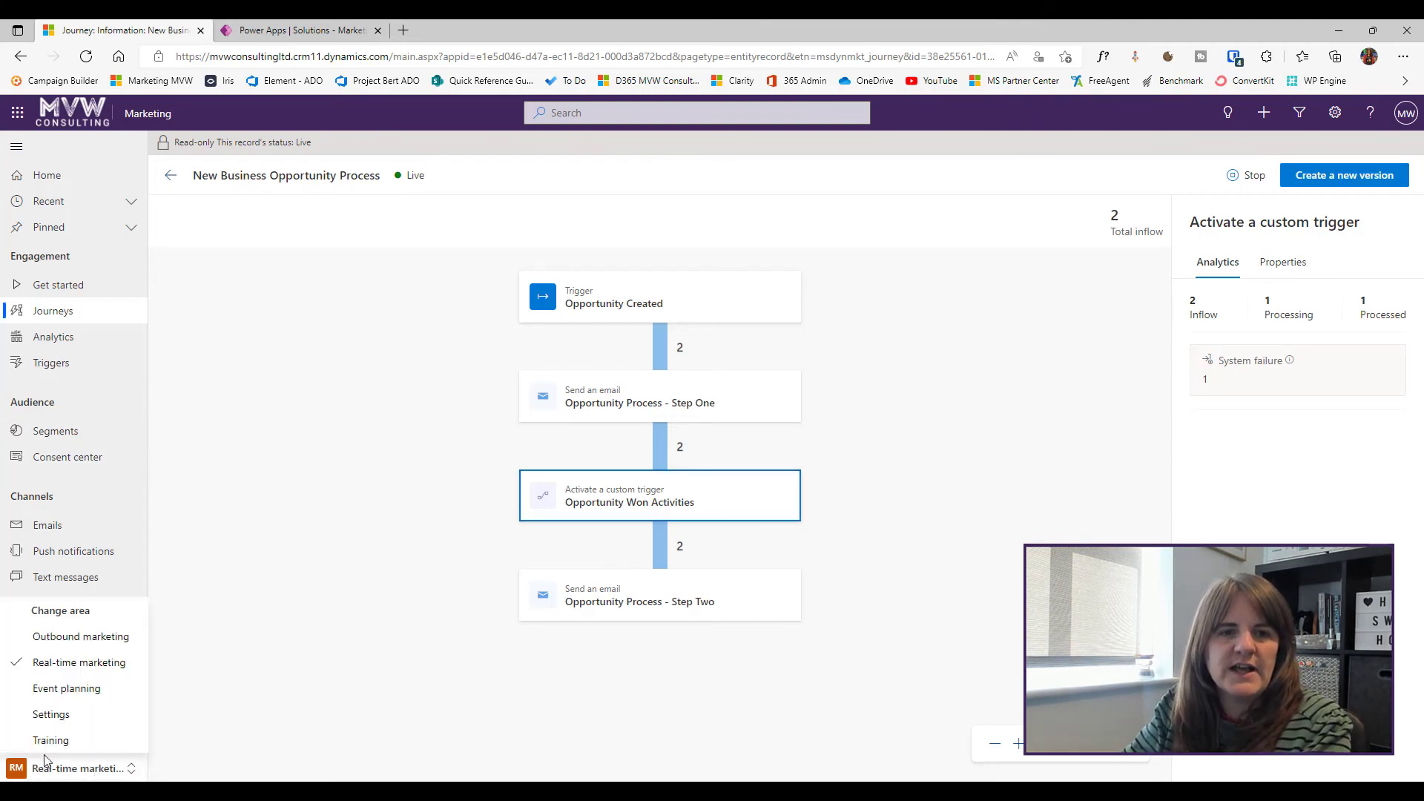
left_click(104, 637)
left_click(49, 338)
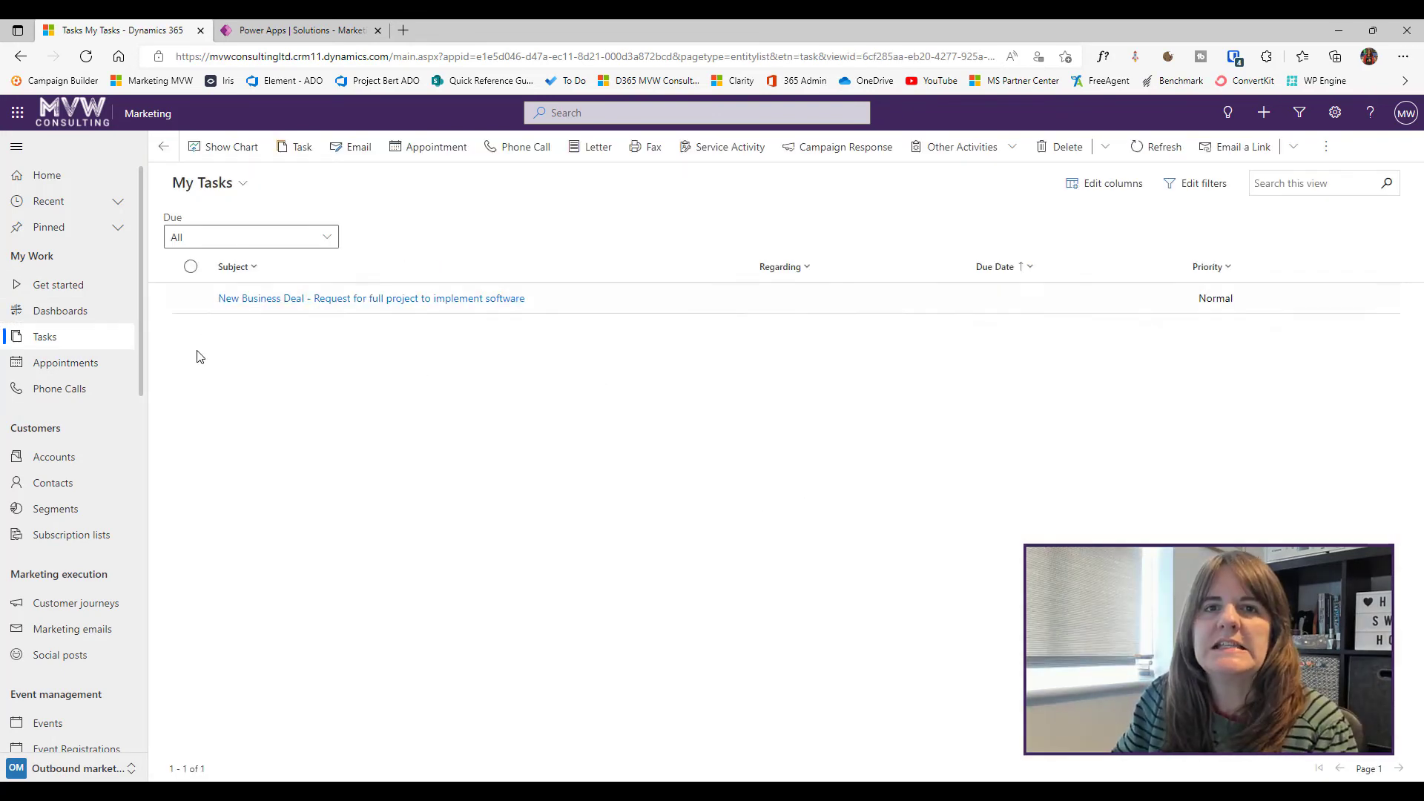
left_click(375, 299)
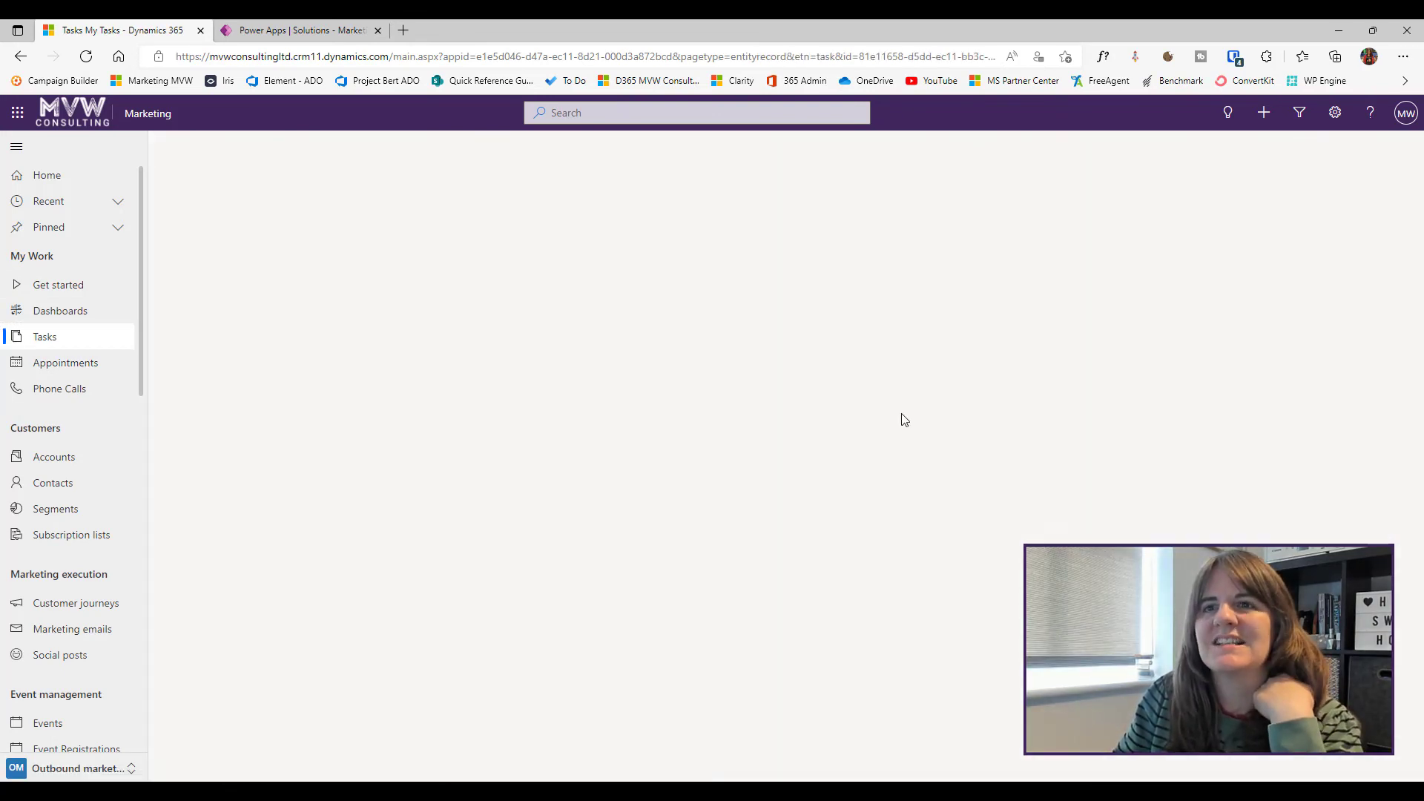